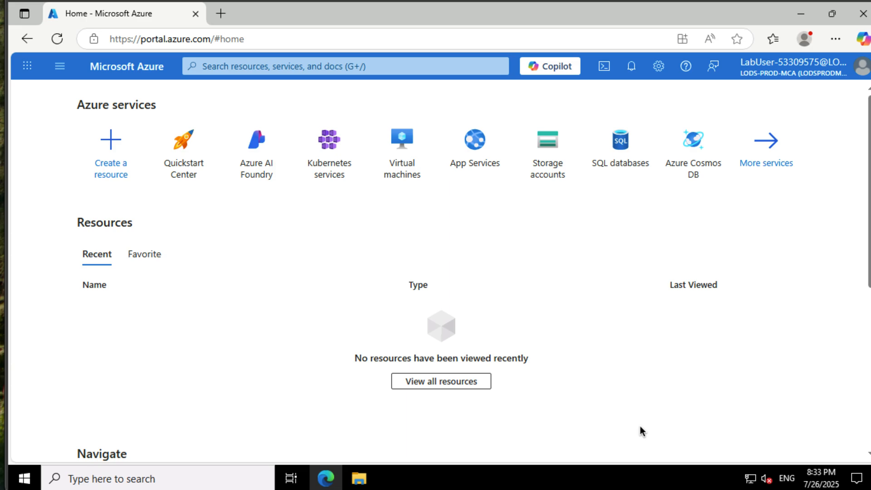
- Open Azure Cloud Shell and start a PowerShell session
click(604, 68)
drag(448, 257, 447, 216)
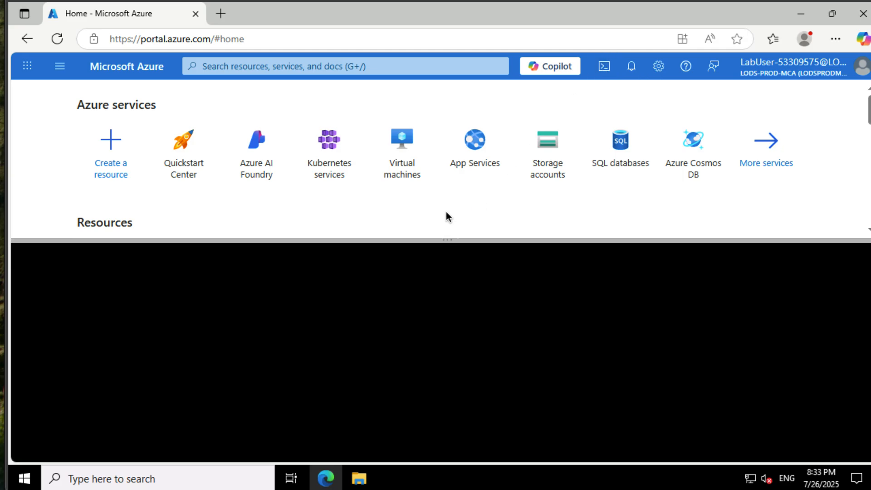
click(466, 307)
click(241, 399)
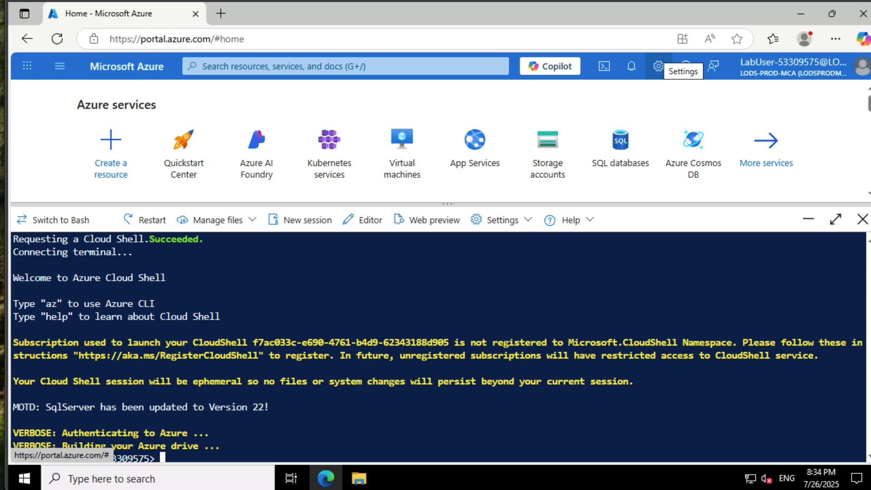
- Upload all three files from the Allfiles\Labfiles\Lab04 folder on Local Disk (C:) to the Cloud Shell
click(235, 220)
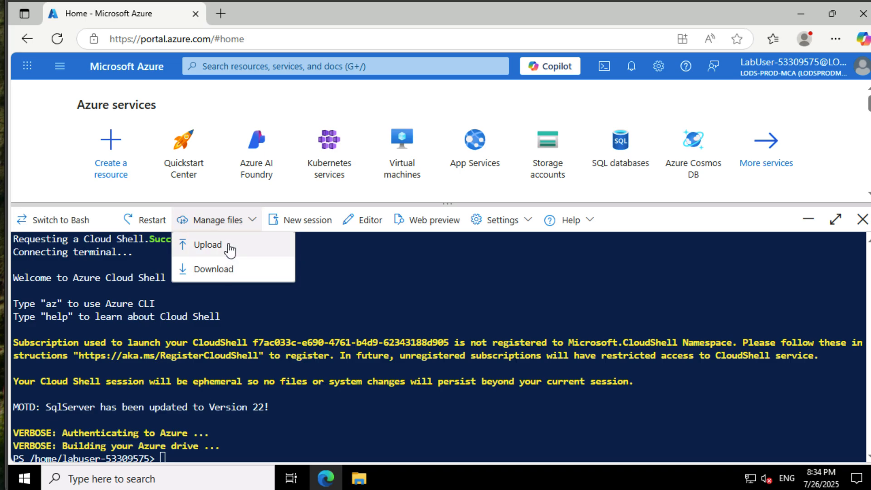
click(228, 245)
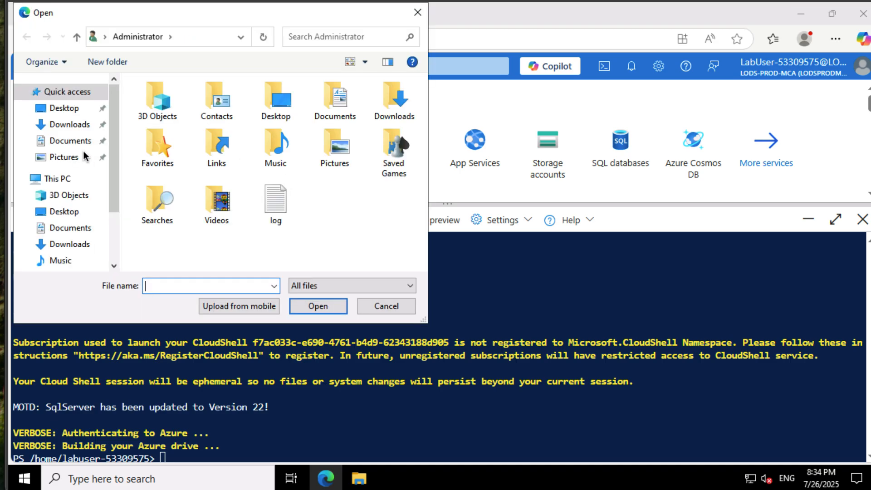
click(112, 241)
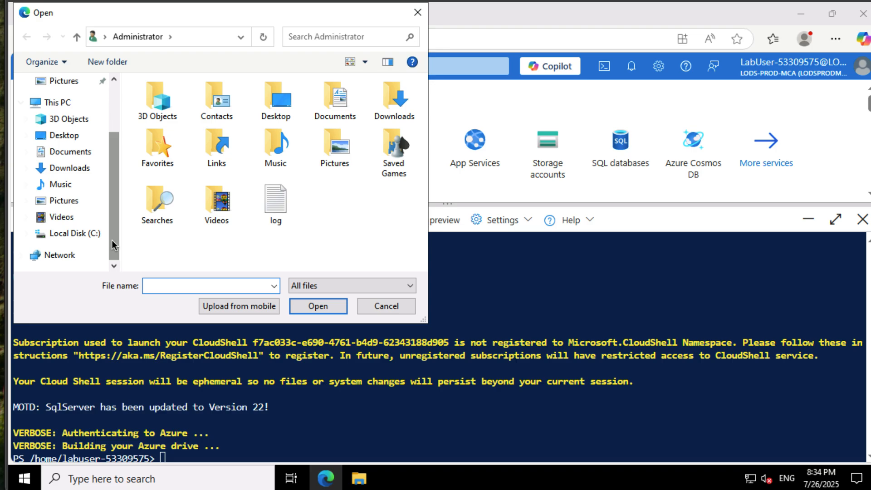
click(74, 234)
click(151, 101)
double_click(150, 101)
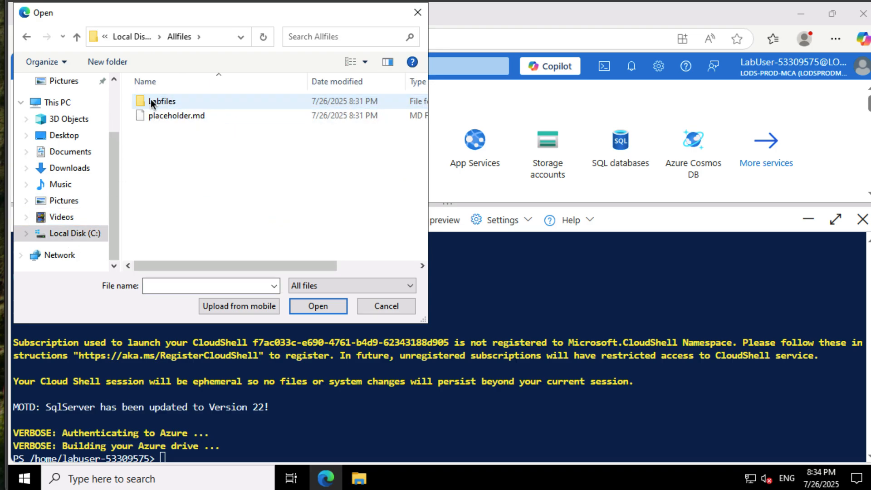
double_click(151, 101)
double_click(154, 101)
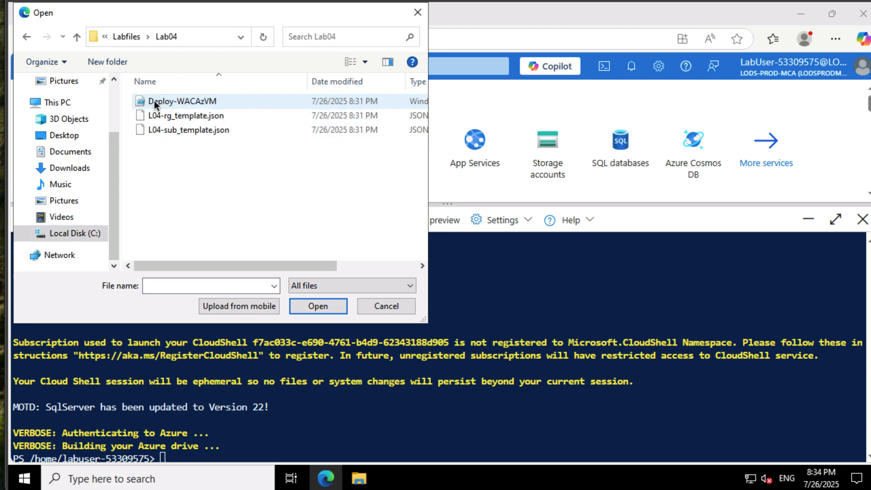
click(186, 115)
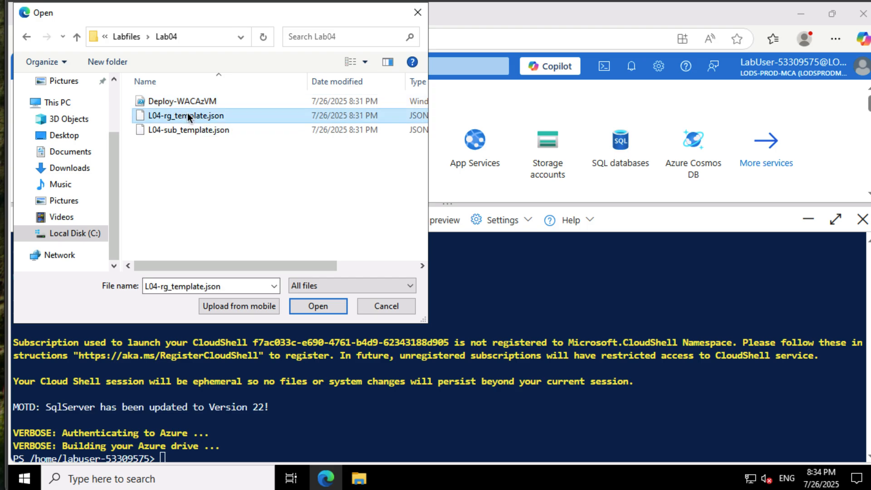
key(ctrl+a)
click(318, 305)
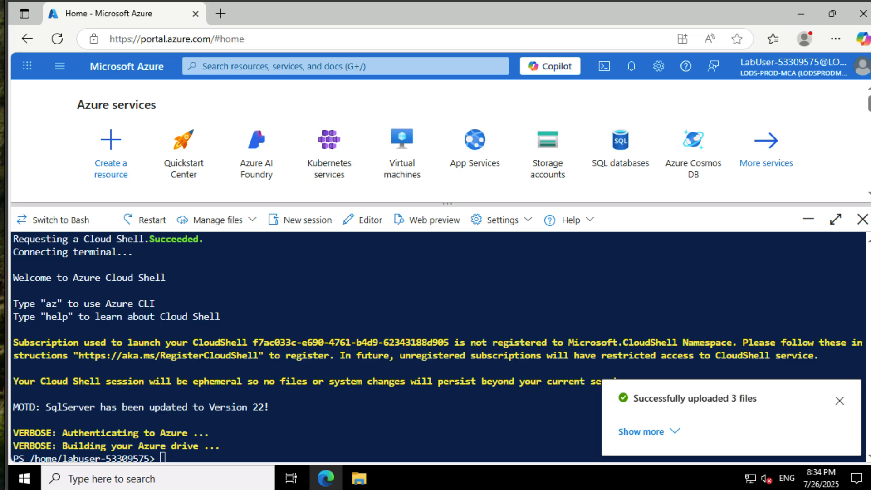
click(839, 401)
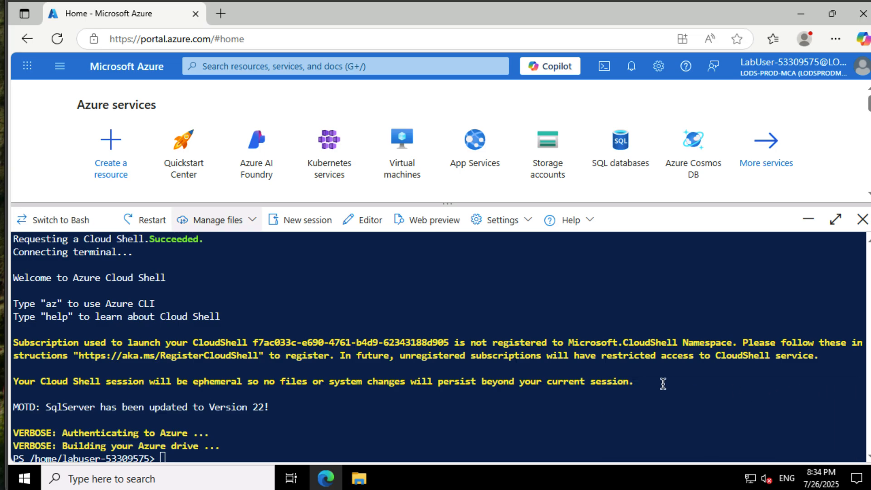
- Define the PowerShell variable $location with the value "East US"
click(636, 404)
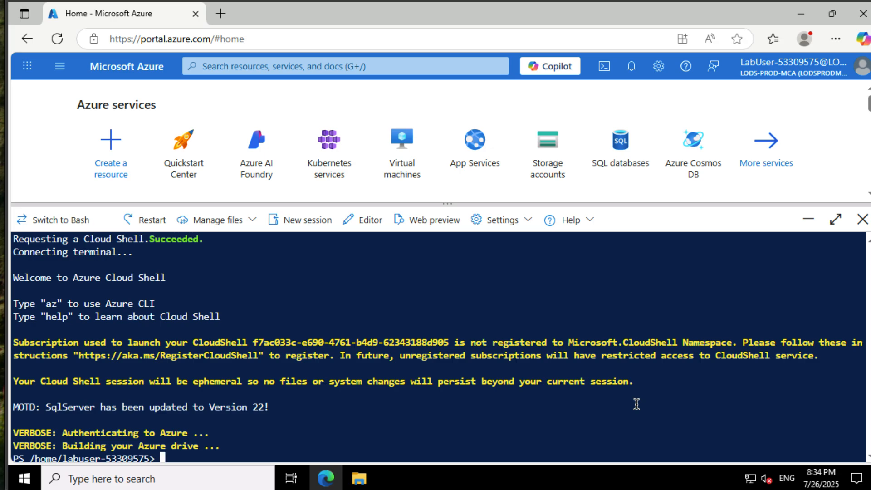
text($location = )
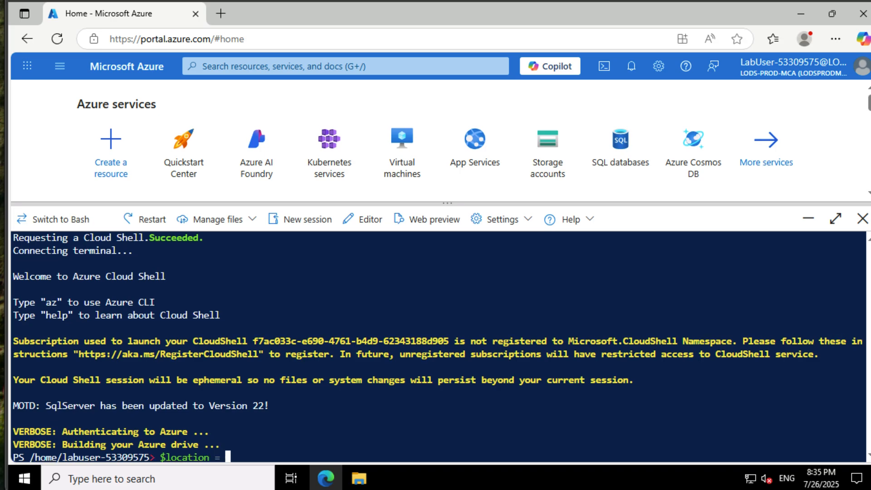
text("East US")
key(Return)
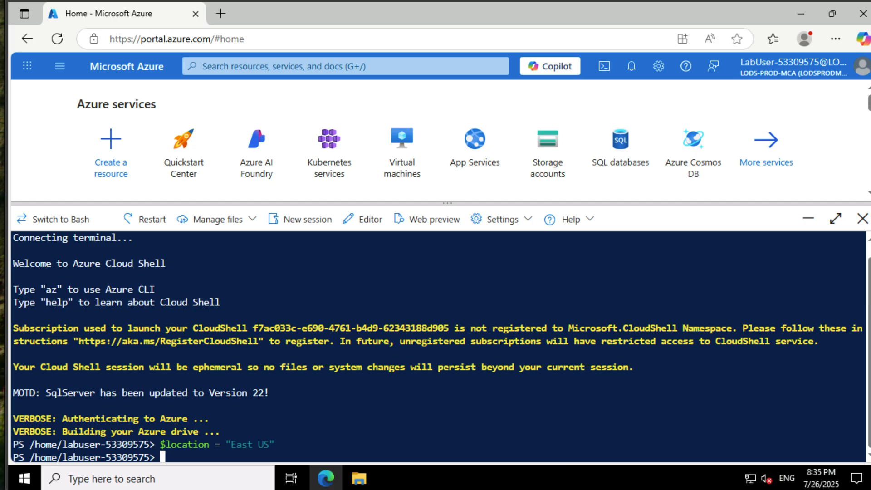
- Define the PowerShell variable $rgName with the value "AZ800-L0401-RG"
text($rgName = @AZ)
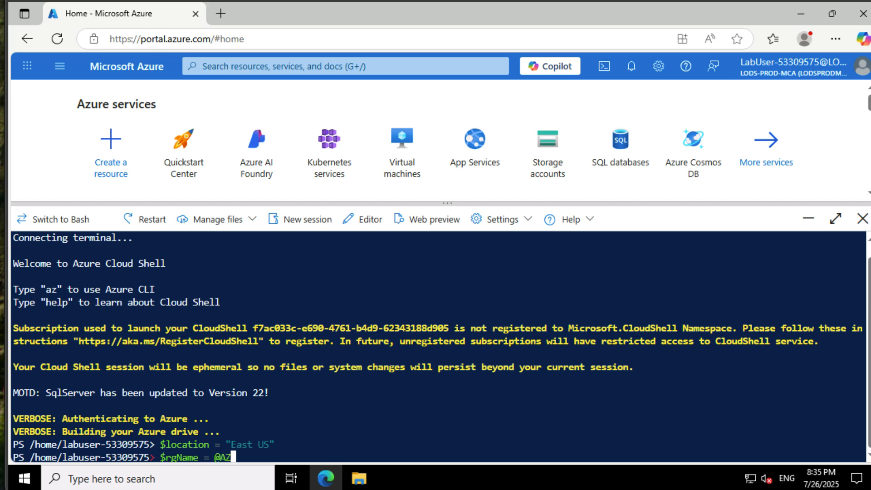
key(BackSpace)
key(BackSpace)
key(BackSpace)
text("AZ800-L0)
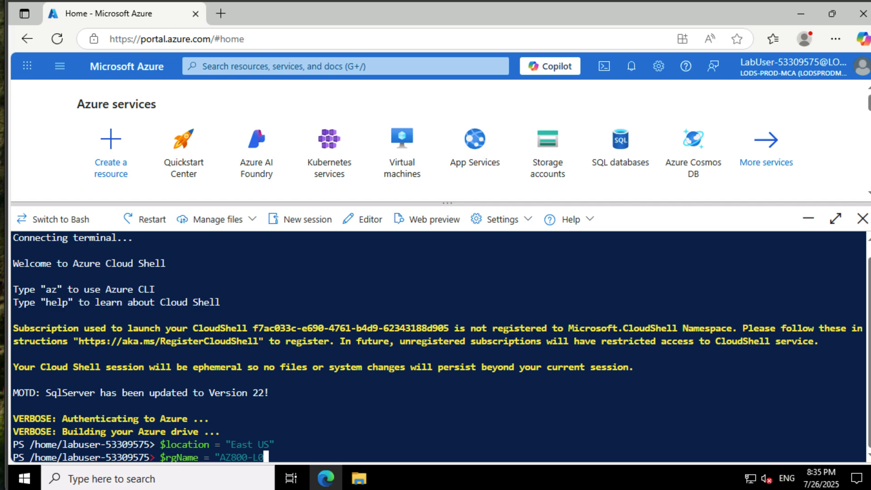
text(401-RG")
key(Return)
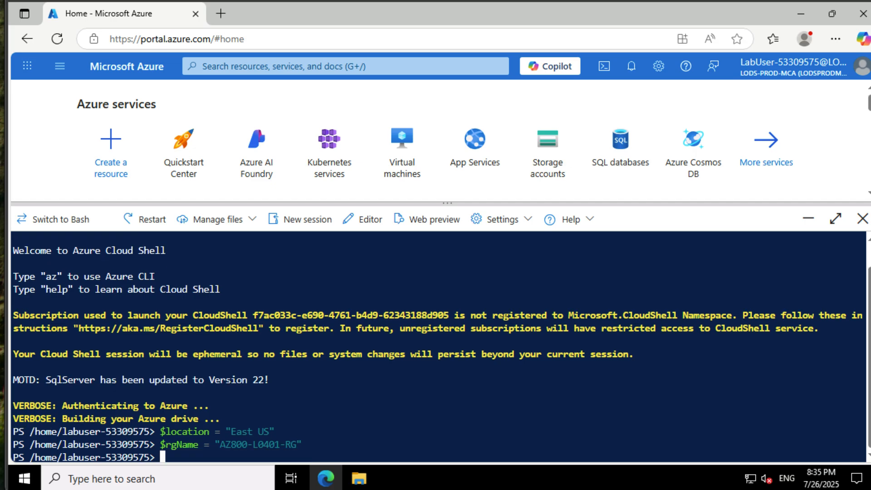
- Begin a New-AzSubscriptionDeployment command with the -Location parameter set to $location
text(New--)
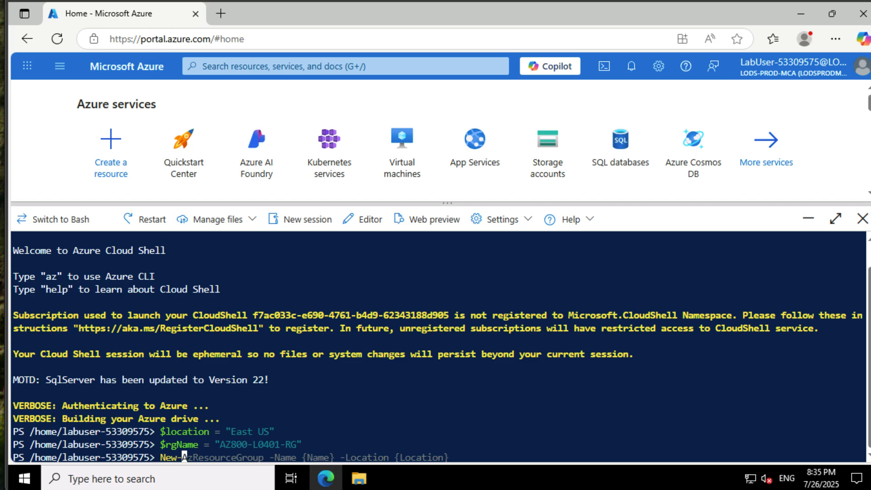
text(AzSubscriptionD)
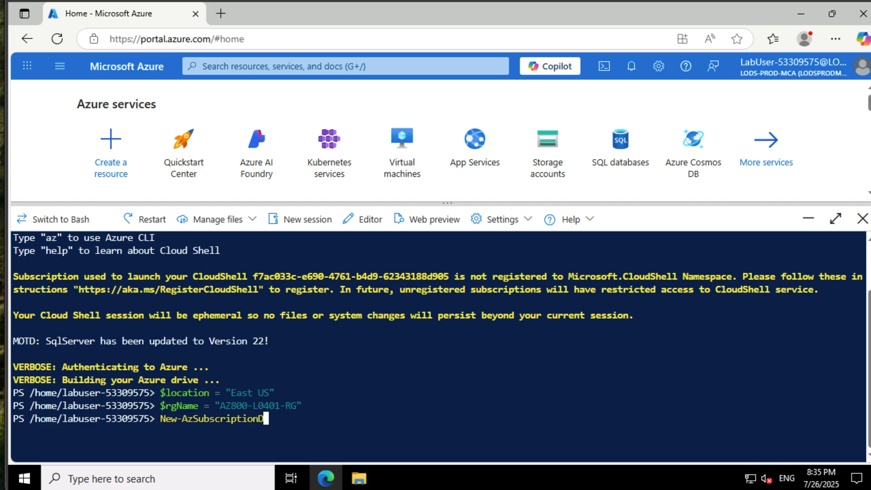
text(eployment -Location)
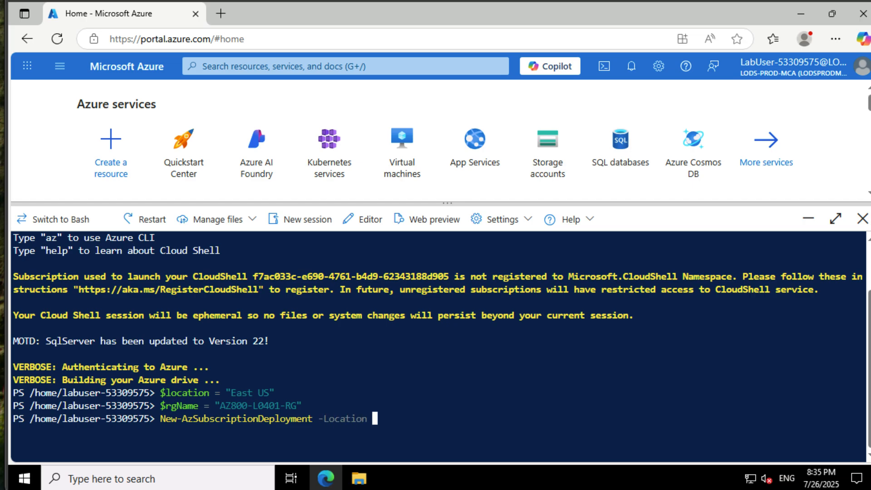
text( $location )
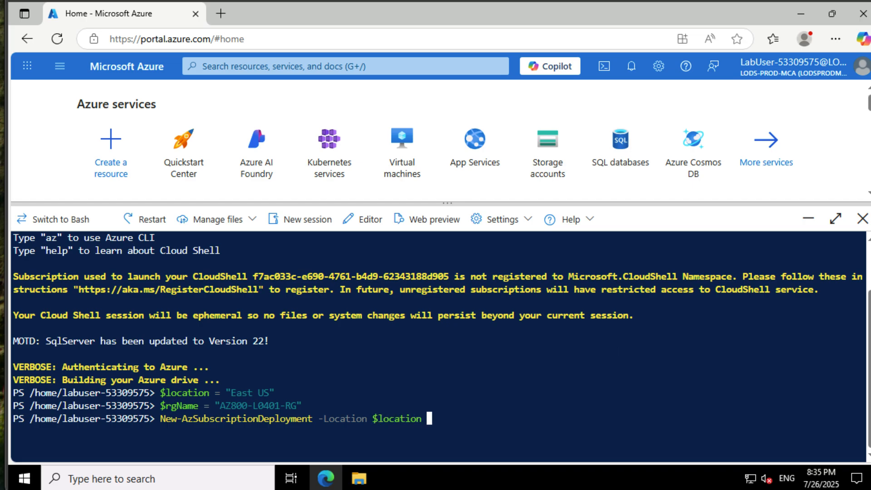
text(-Name az800l0)
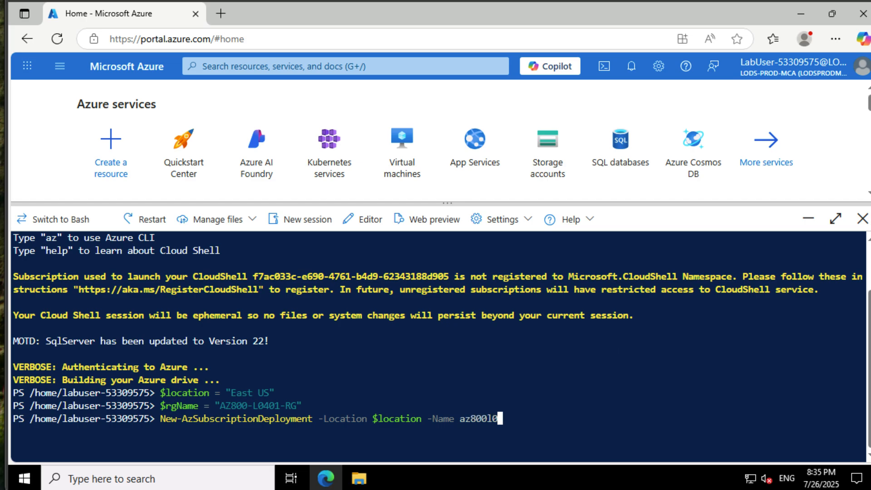
text(4subDeplouy)
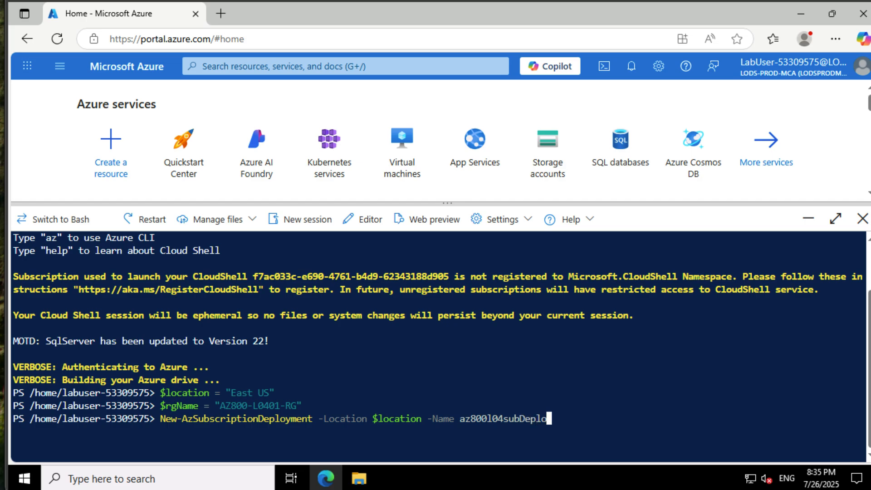
- Add the -Name parameter to the subscription deployment command with the value az800l04subDeployment
key(BackSpace)
key(BackSpace)
key(BackSpace)
text(yment)
key(BackSpace)
key(BackSpace)
key(BackSpace)
key(BackSpace)
key(BackSpace)
text(oyment -Template)
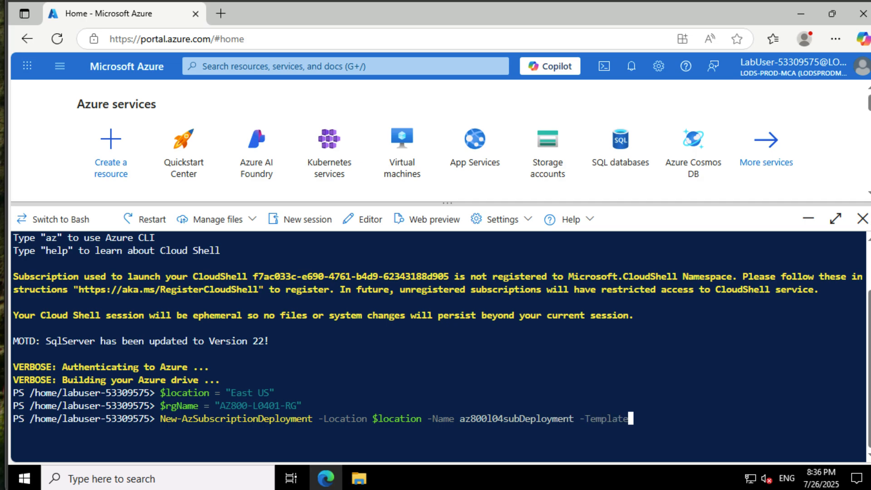
text(File)
text( ./L04-)
text(s)
- Add the -TemplateFile parameter to the subscription deployment command, pointing to ./L04-sub_template.json
key(Tab)
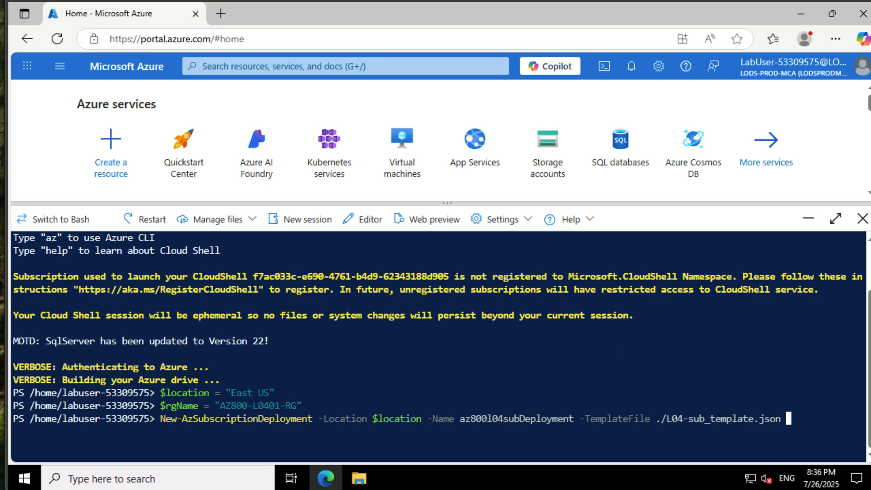
- Complete the subscription deployment command with -rgLocation $location and -rgName $rgName, and run it
text(-rgL)
key(Tab)
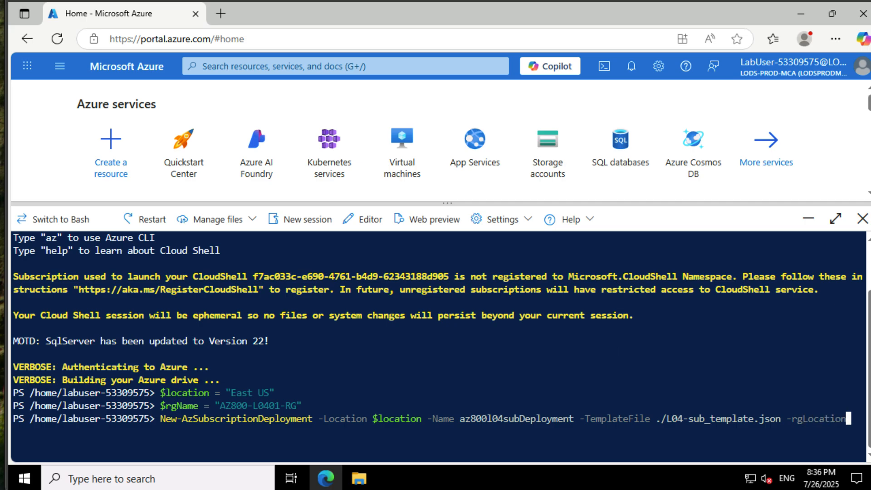
text($location )
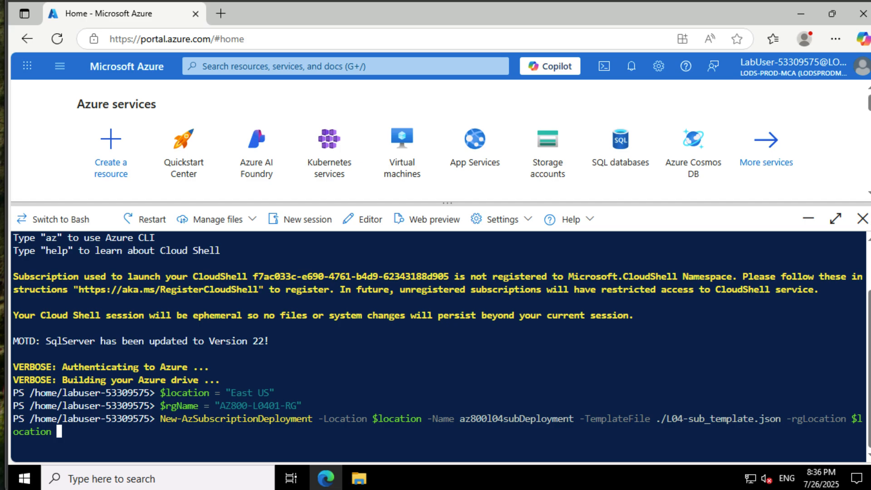
text(/rgN)
key(BackSpace)
key(BackSpace)
key(BackSpace)
key(BackSpace)
key(BackSpace)
text(=rg)
key(BackSpace)
key(BackSpace)
key(BackSpace)
text(-rgName $rgName)
key(Return)
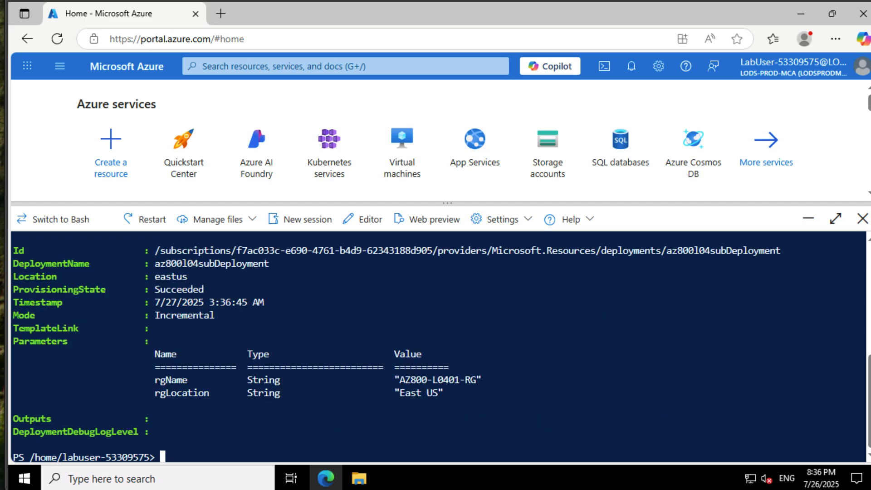
- Begin a New-AzResourceGroupDeployment command with the -Name parameter set to az800l04rgDeployment
text(New)
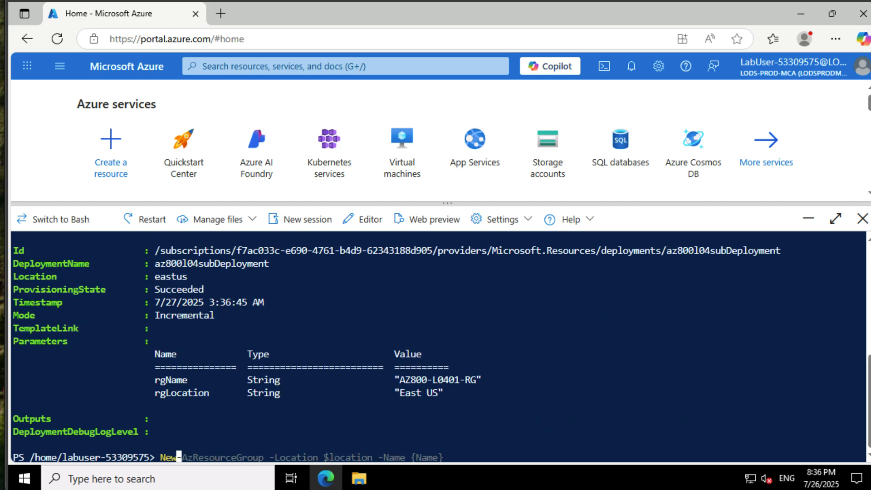
key(ctrl+Right)
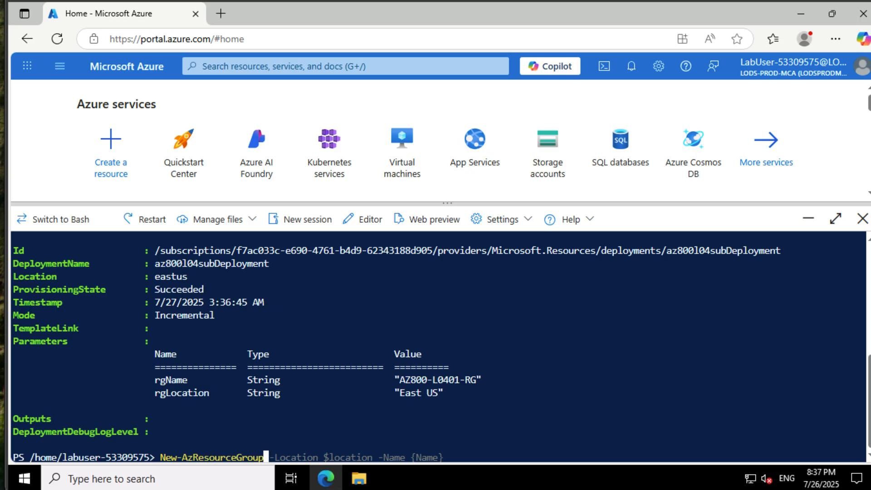
text(Deployment)
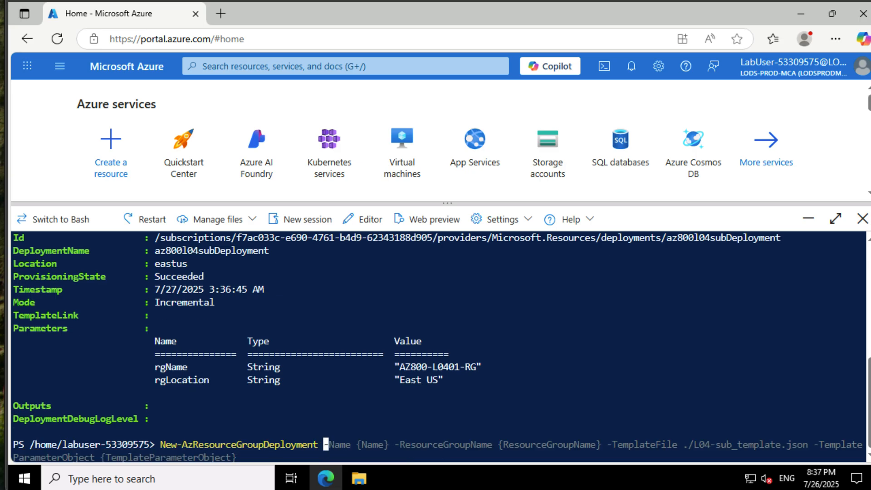
text( -Name az800l04)
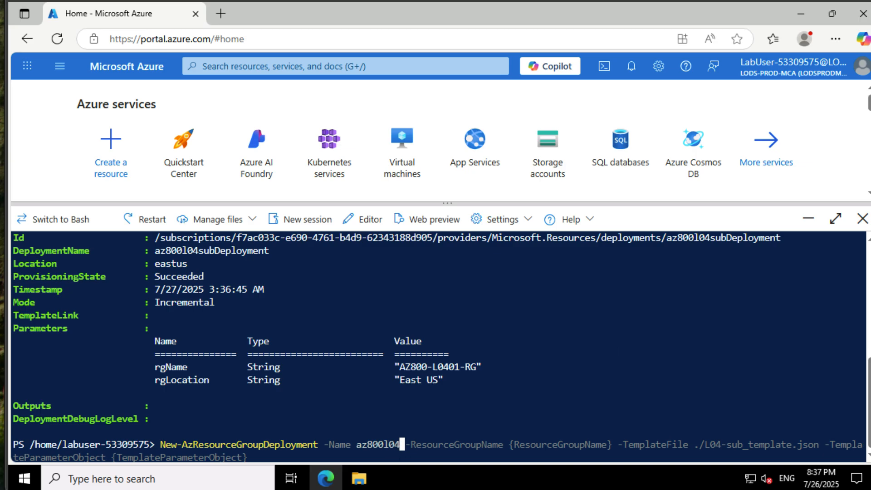
text(rgDepl)
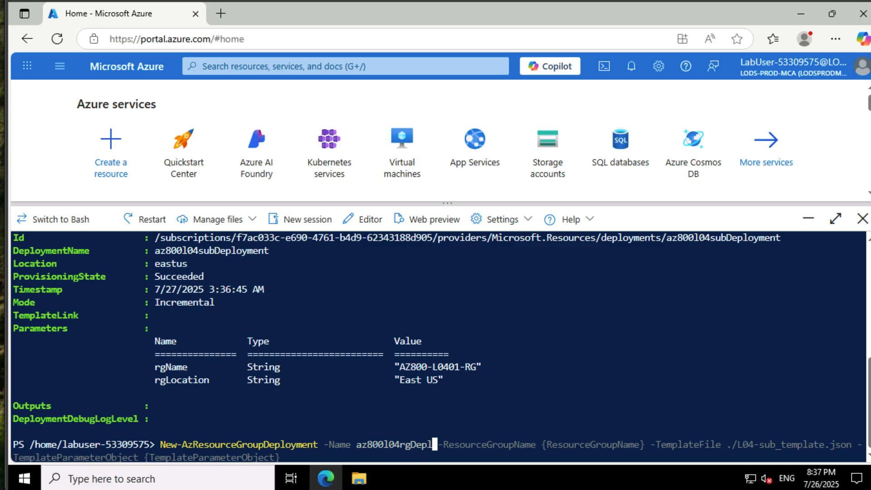
text(oyment)
text( /)
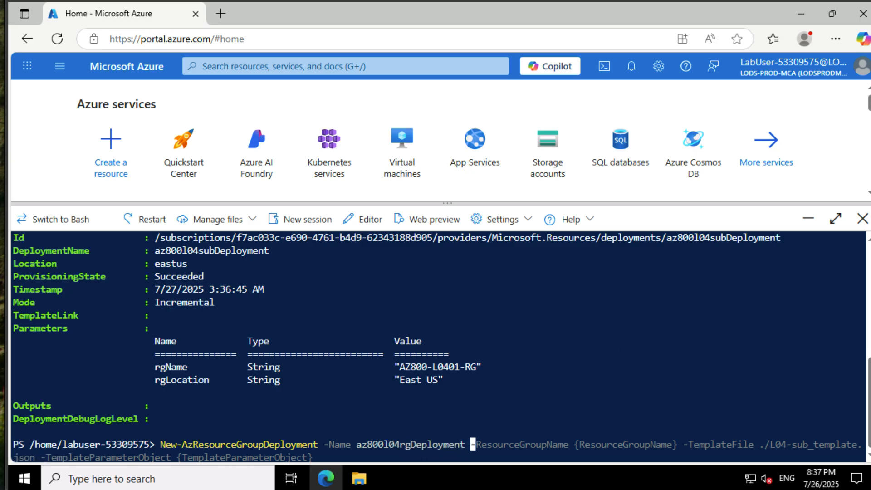
- Add the -ResourceGroupName parameter to the resource group deployment command with the value $rgName
key(BackSpace)
key(BackSpace)
text(-Reso)
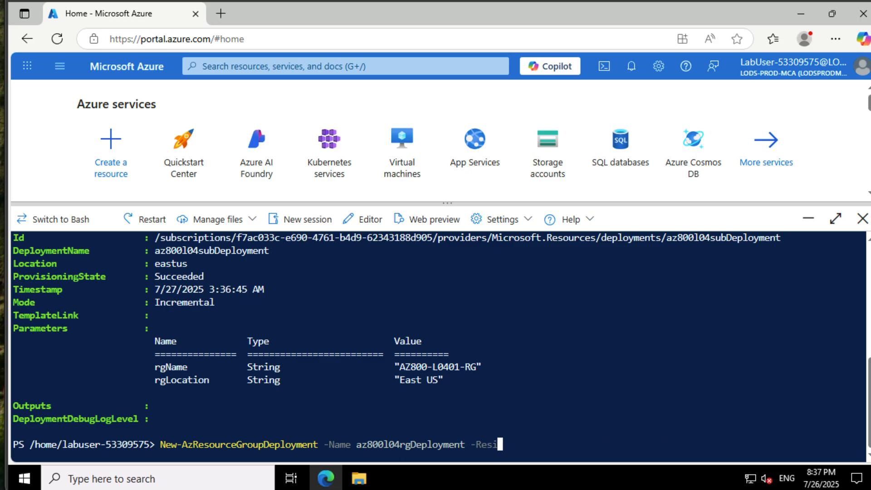
key(Tab)
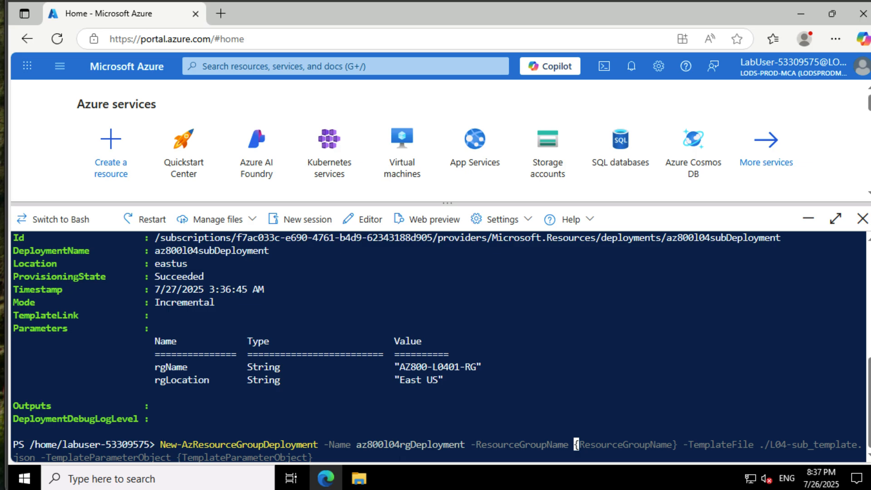
text($rgName)
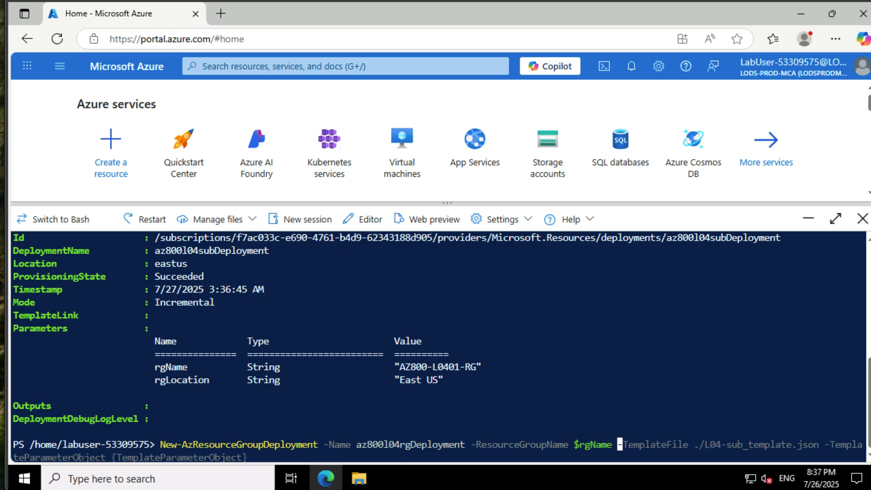
text( -Template)
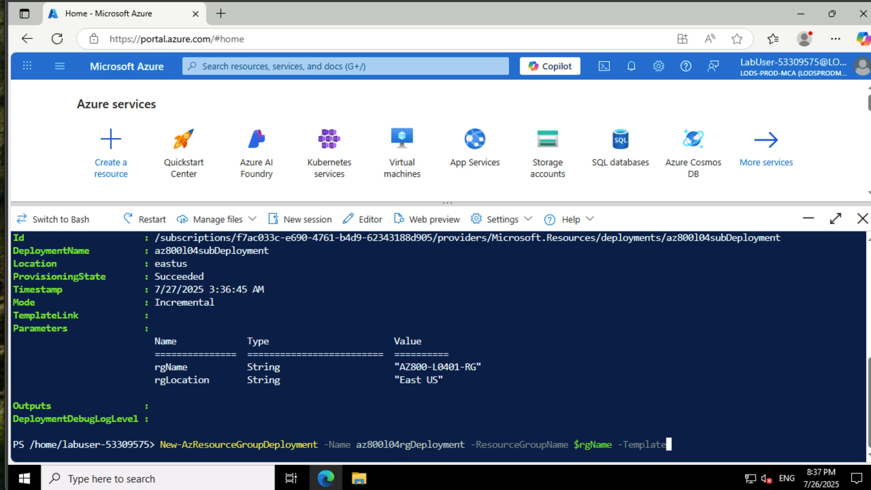
text(File)
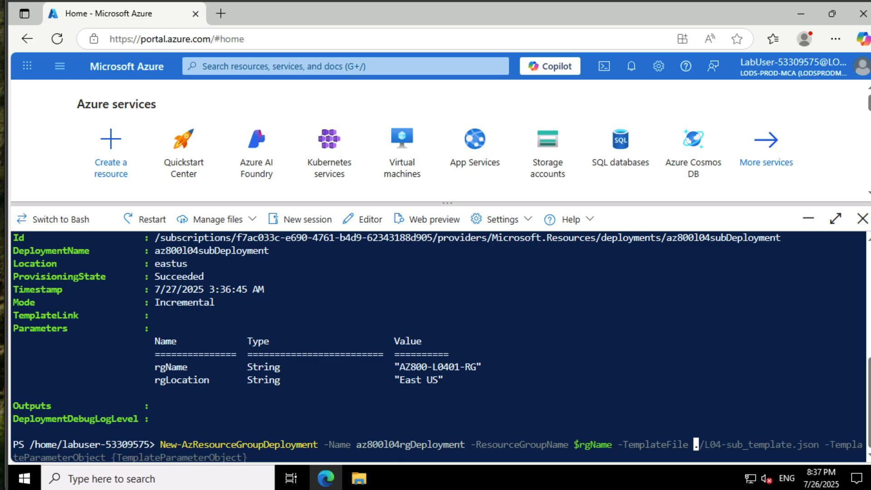
text( ./L04-)
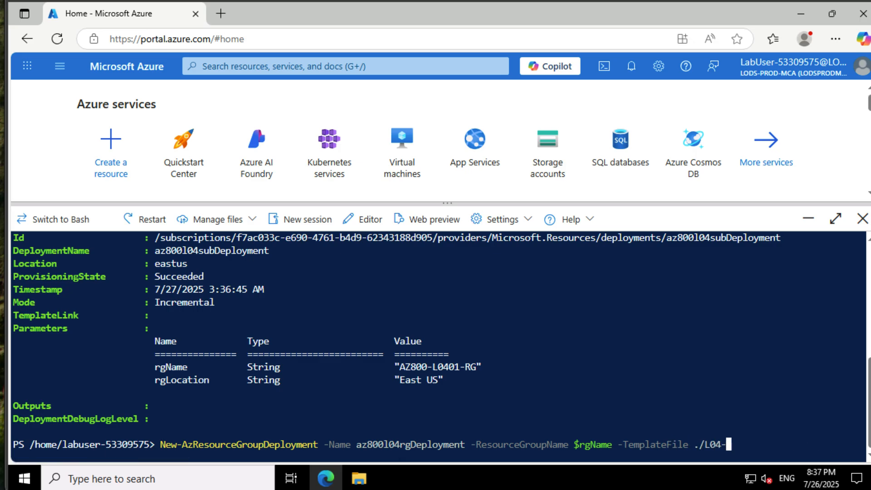
- Complete the resource group deployment command with -TemplateFile ./L04-rg_template.json, and run it
key(Tab)
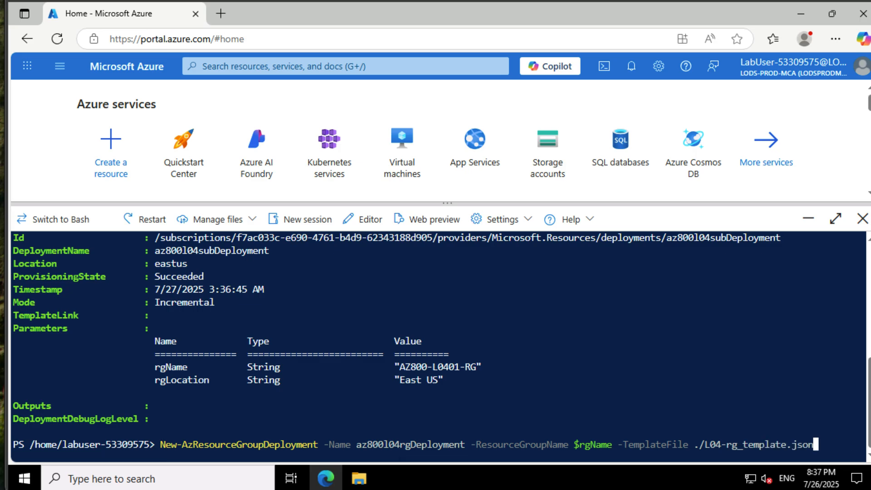
key(Return)
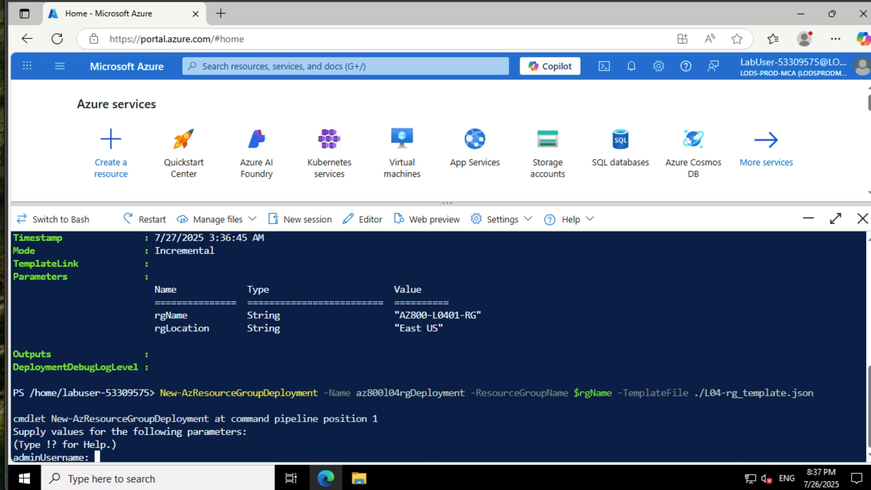
- Supply the deployment's adminUsername and adminPassword by entering the administrator's user name and pasting the account password
text(johannes)
key(Return)
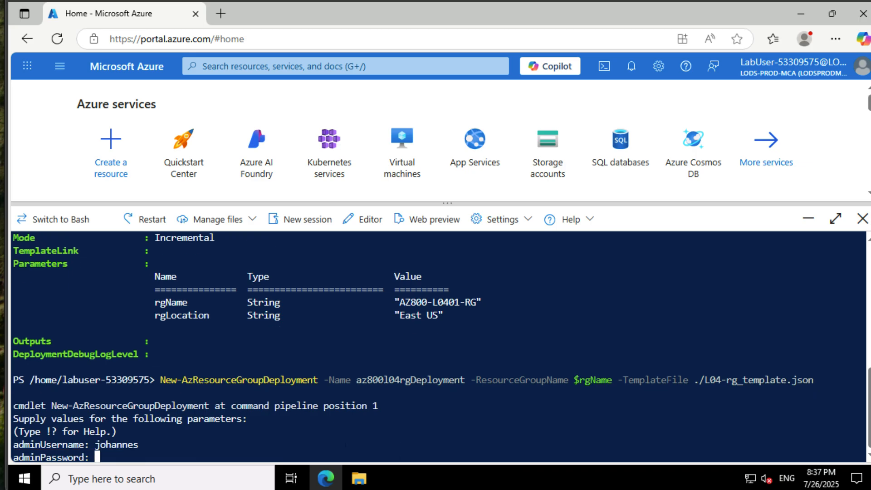
key(ctrl+v)
key(Return)
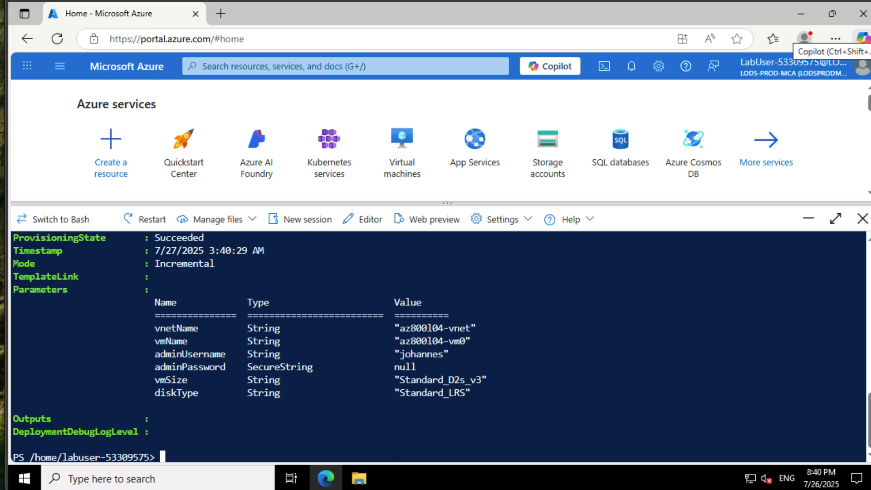
- Open the list of virtual machines and close Cloud Shell
click(400, 149)
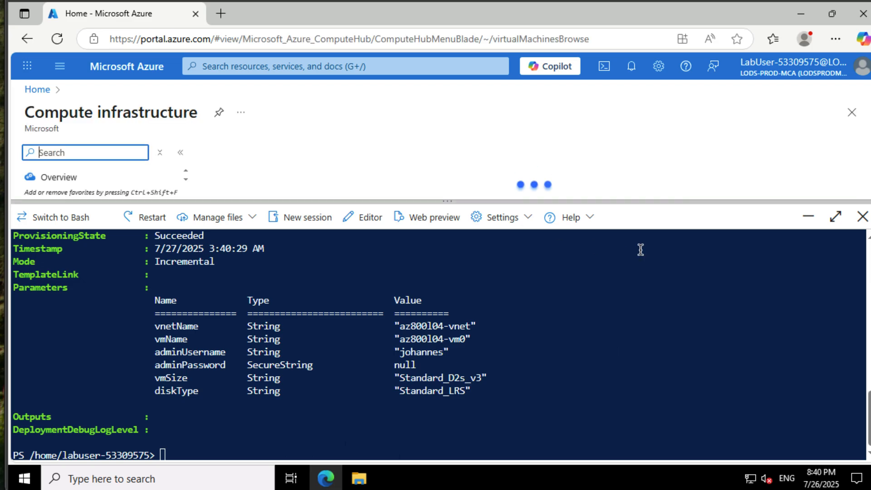
click(855, 223)
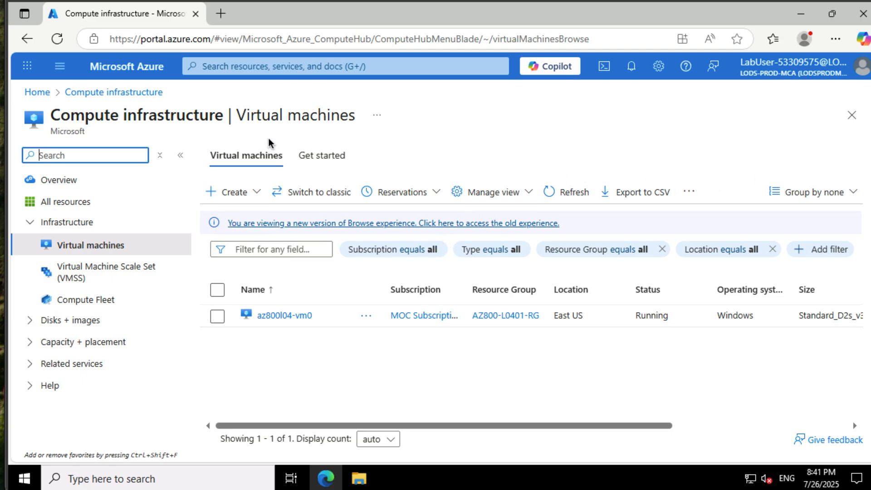
- Search the portal for vnet, open the az800l04-vnet virtual network, and show its subnets
click(289, 67)
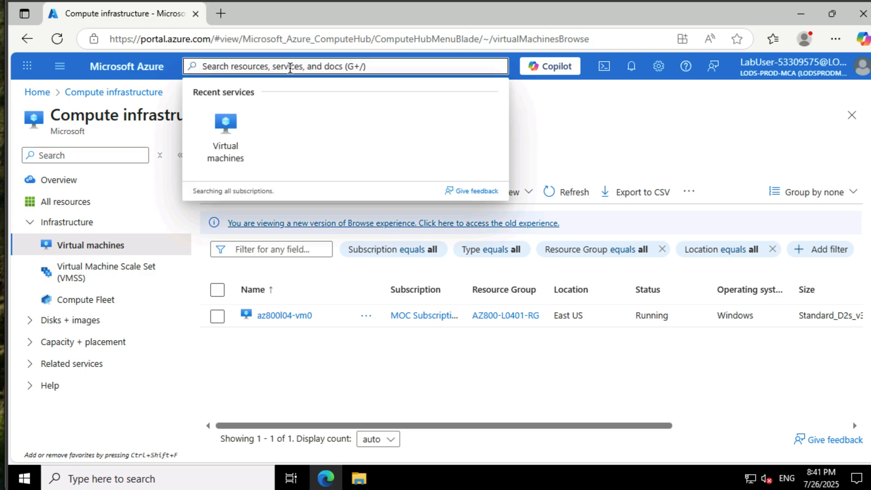
text(vnet)
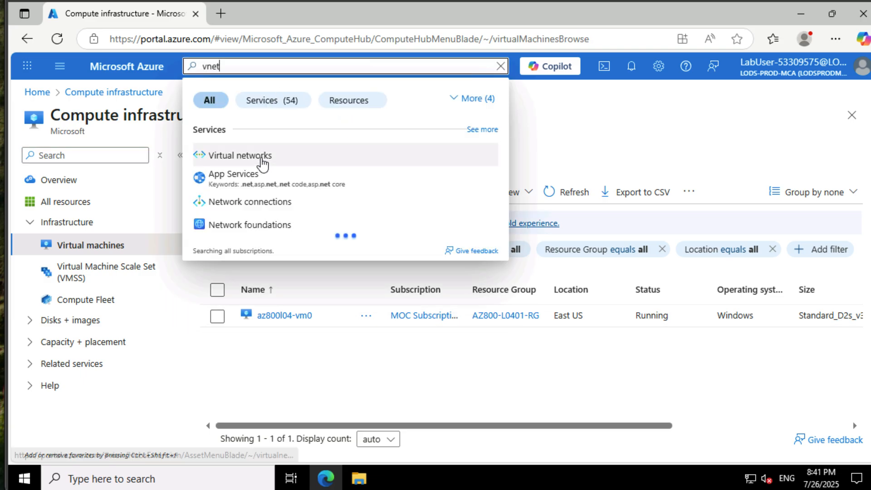
click(263, 159)
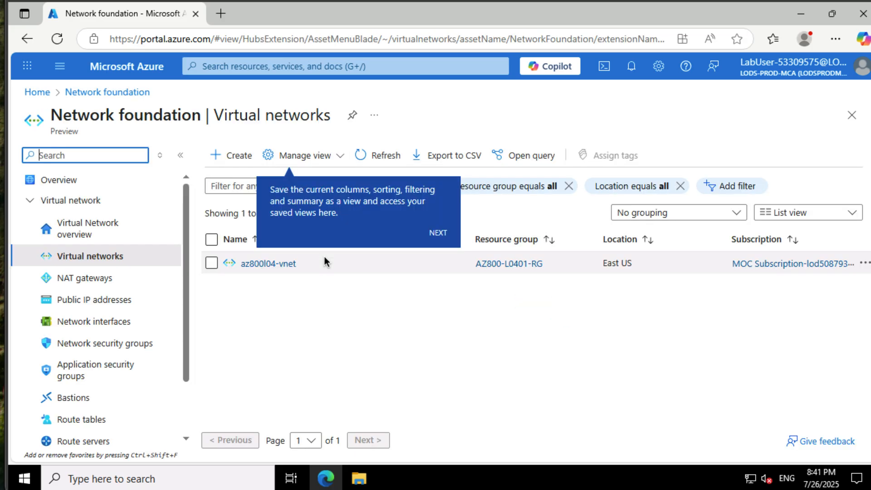
click(270, 264)
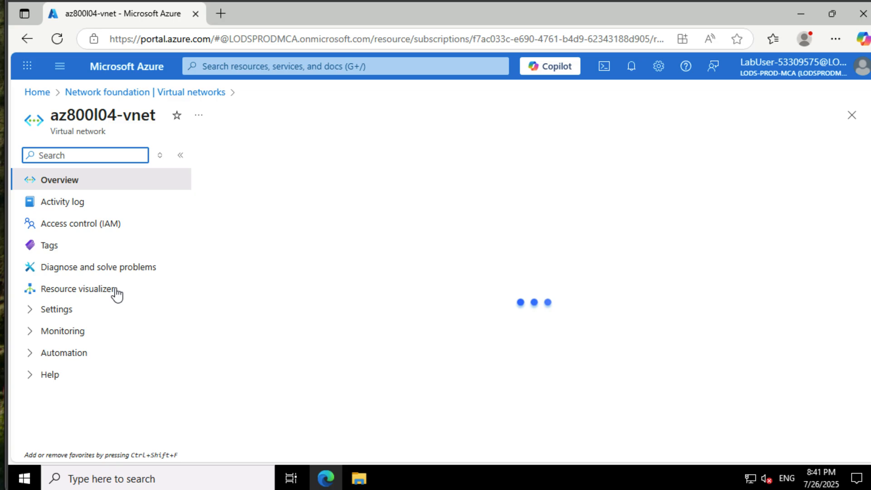
click(59, 309)
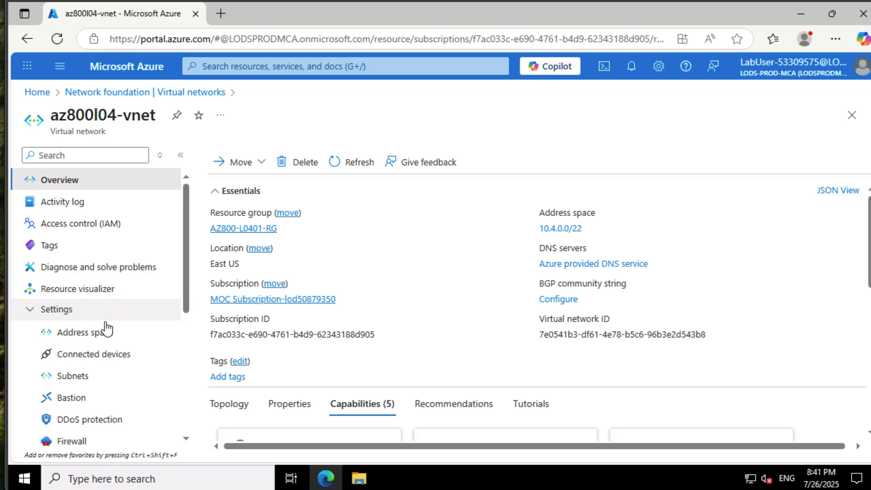
click(100, 376)
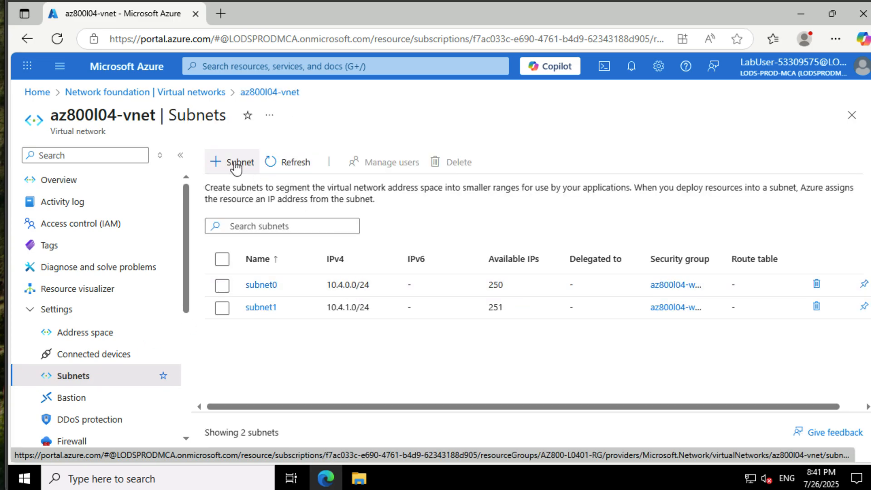
- Start adding a subnet to az800l04-vnet with the subnet purpose set to Virtual Network Gateway
click(235, 162)
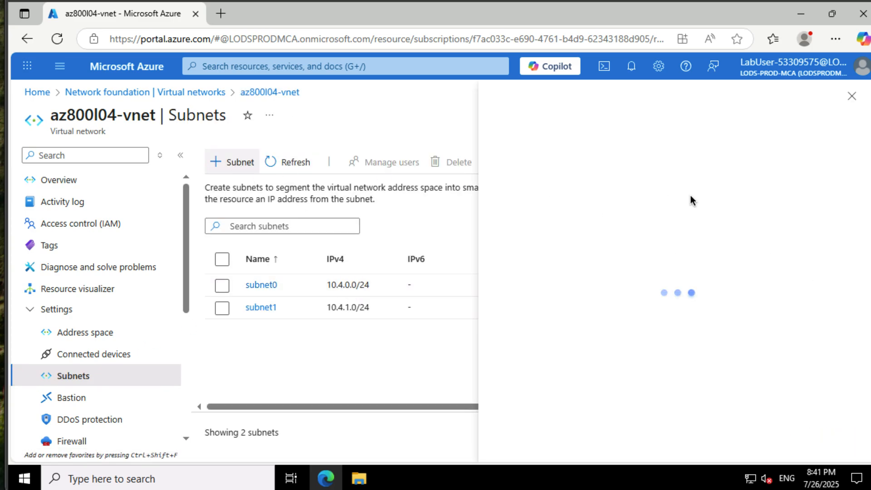
click(670, 181)
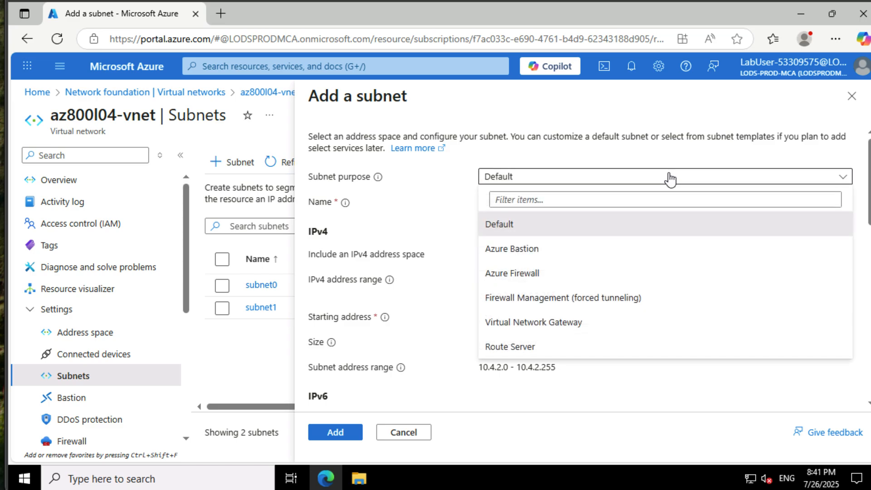
click(628, 323)
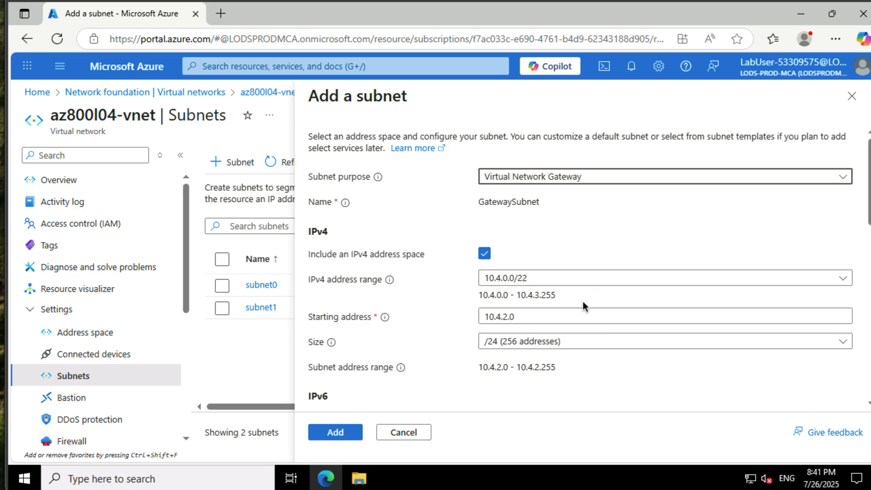
- Try to set the gateway subnet's starting address to 10.4.3.224
click(533, 313)
key(Left)
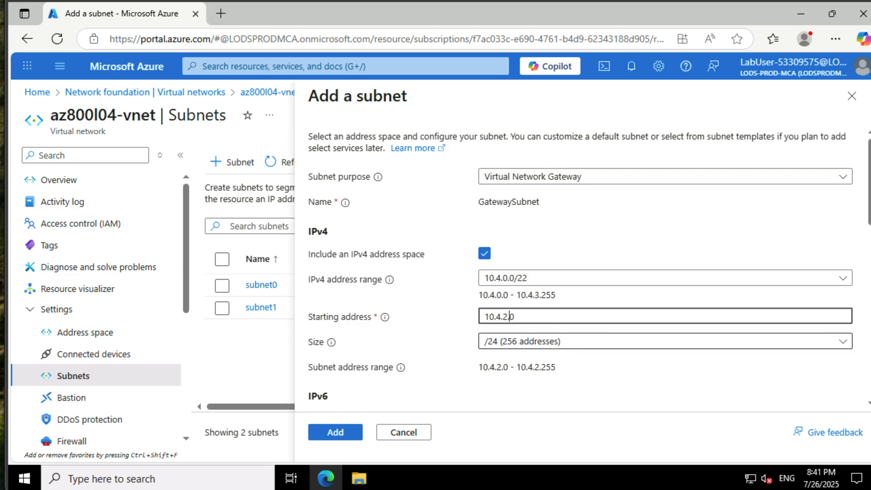
key(BackSpace)
key(BackSpace)
key(BackSpace)
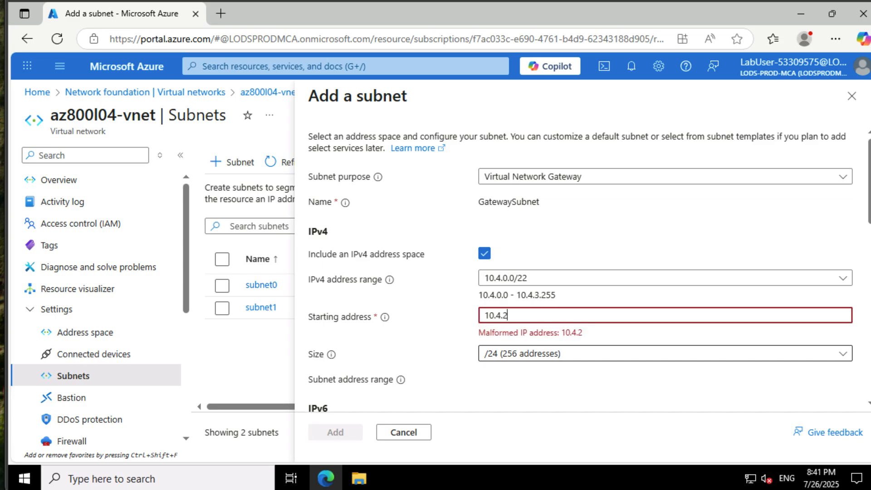
text(3,)
key(BackSpace)
text(.)
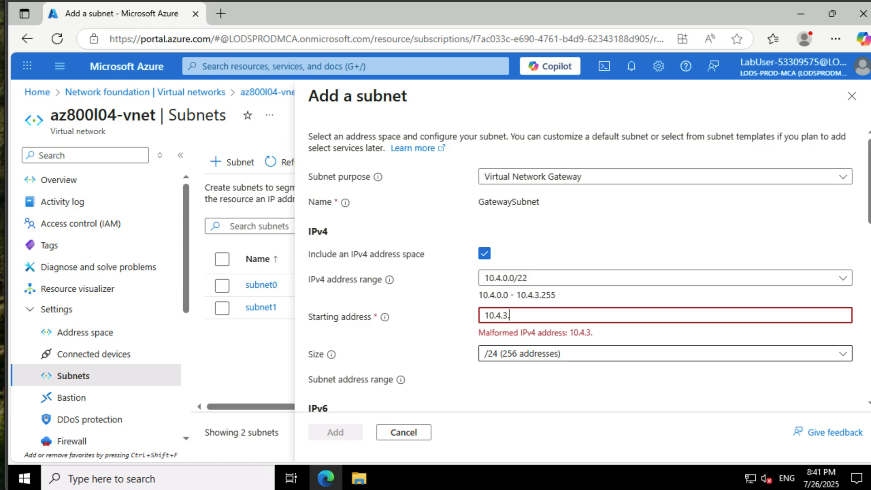
text(224)
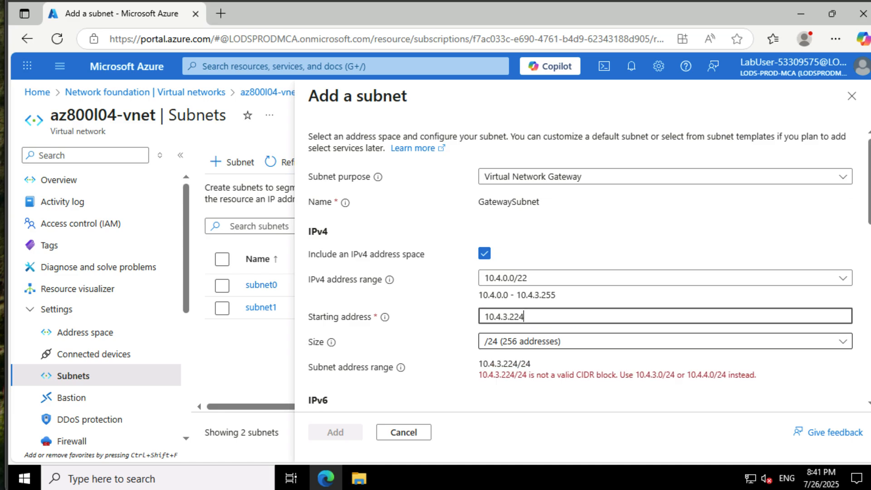
- Set the gateway subnet's size to /27 (32 addresses) and add the subnet
click(585, 343)
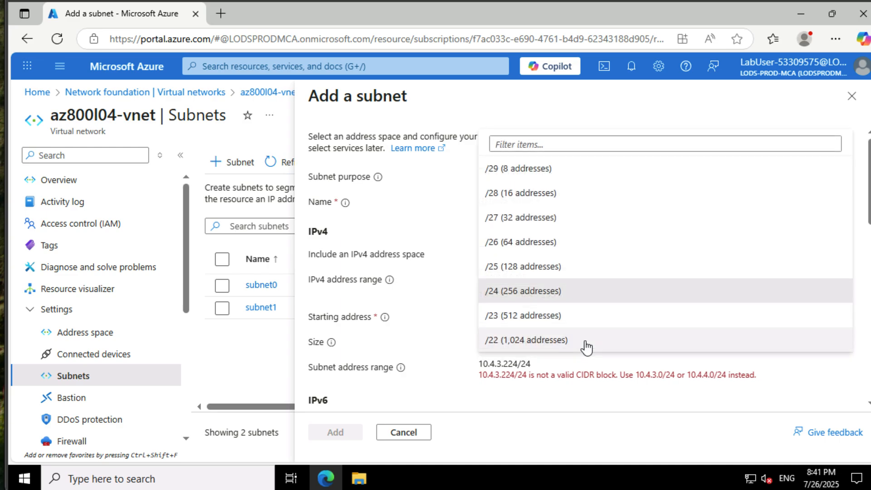
click(562, 213)
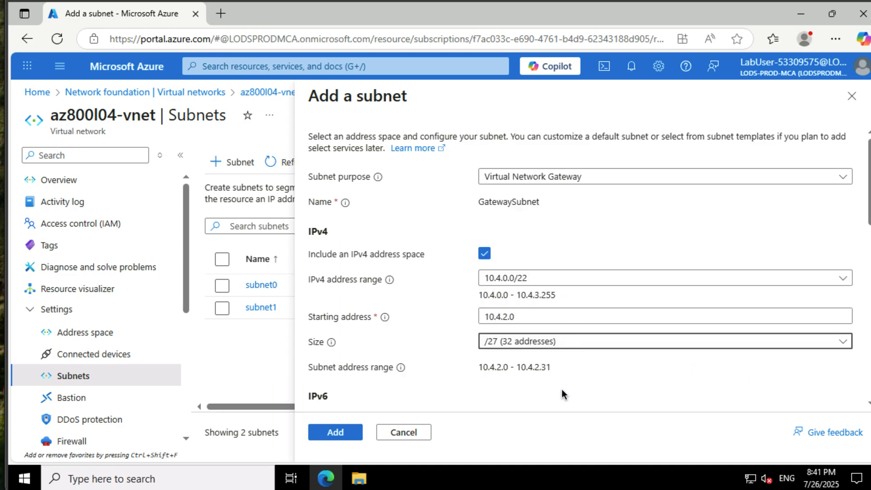
click(338, 432)
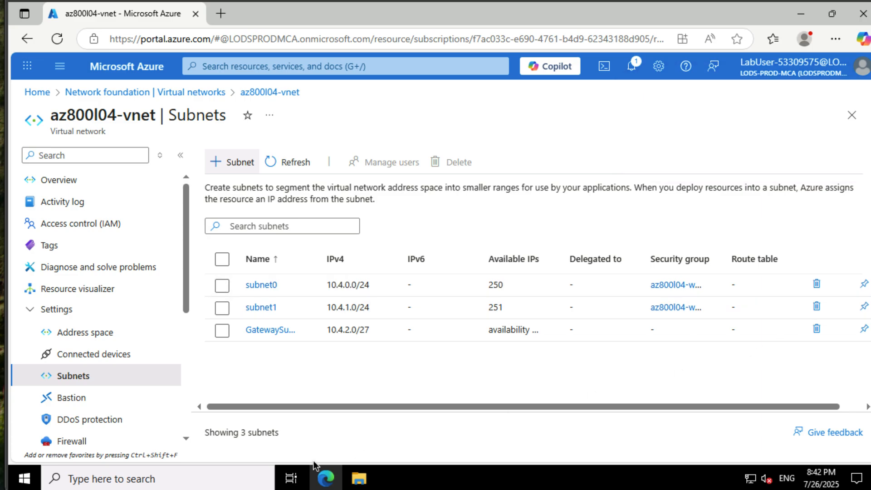
- Switch to a Windows PowerShell session running as administrator
click(25, 478)
right_click(25, 480)
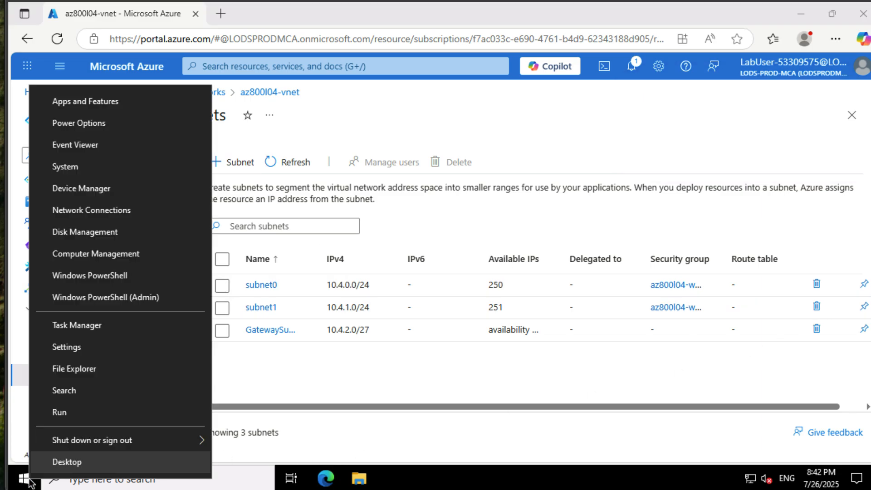
click(150, 298)
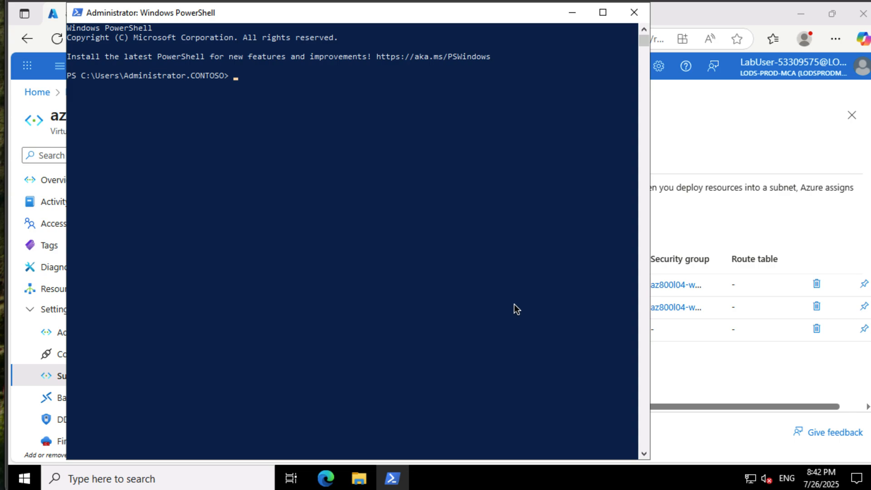
text(Start-Bits)
key(Tab)
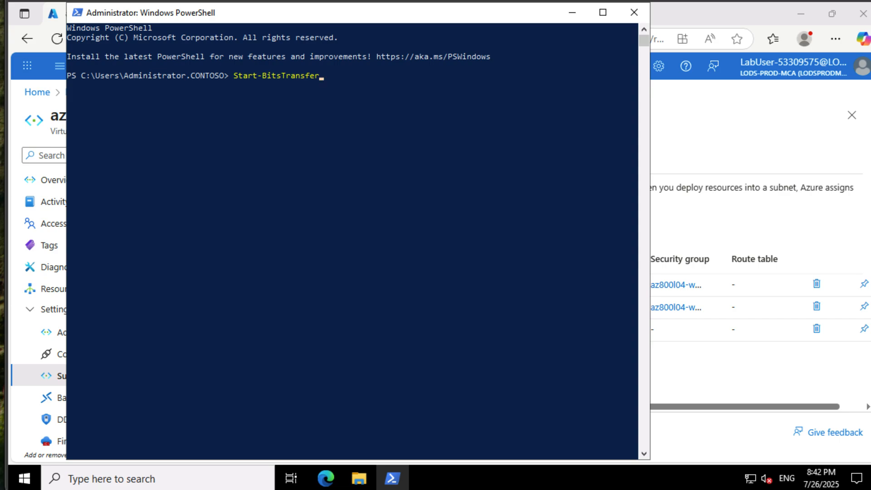
text(-Source https://aka.ms)
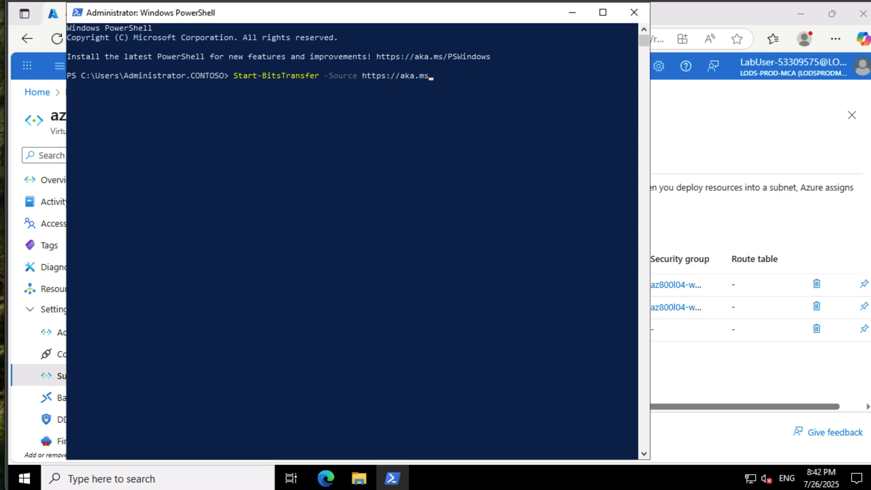
text(/WACDownload /D)
- Complete the transfer command with -Destination .\Downloads\WindowsAdminCenter.exe and run it
key(BackSpace)
text(-Dest)
key(Tab)
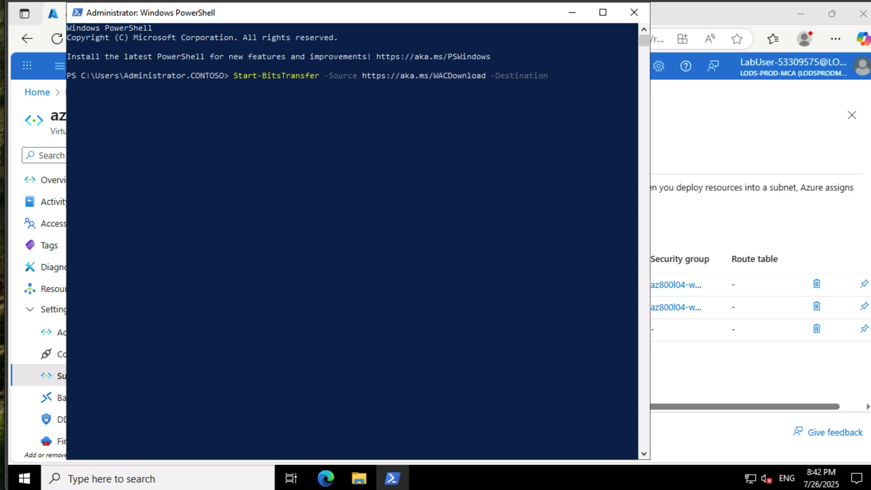
text(.\D)
key(Tab)
key(Tab)
text(WindowsA)
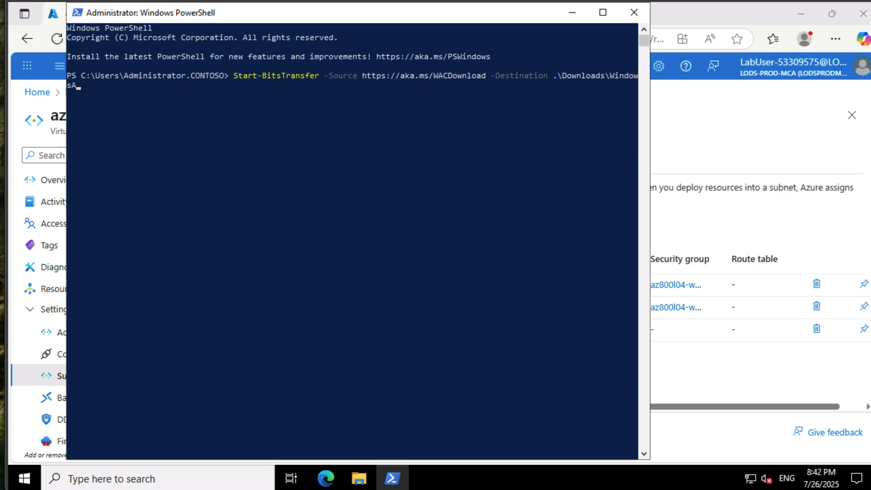
text(dminCenter.exe)
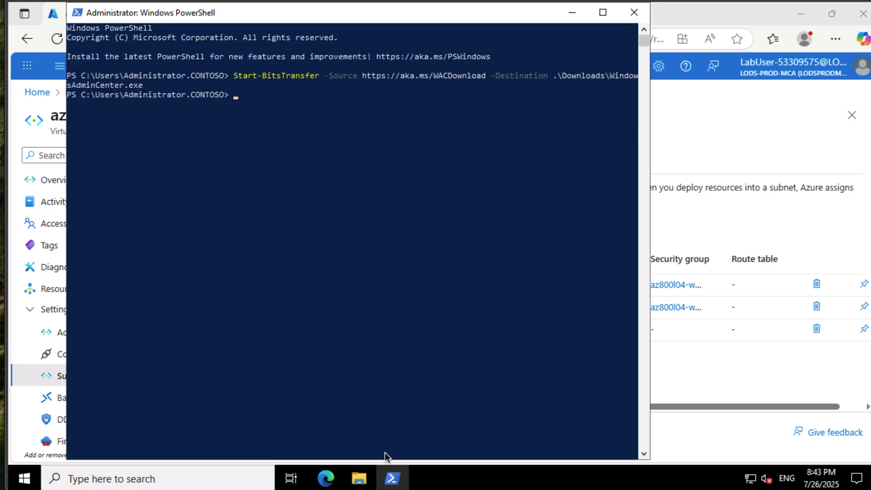
- Launch the WindowsAdminCenter installer from the Downloads folder in File Explorer
click(359, 477)
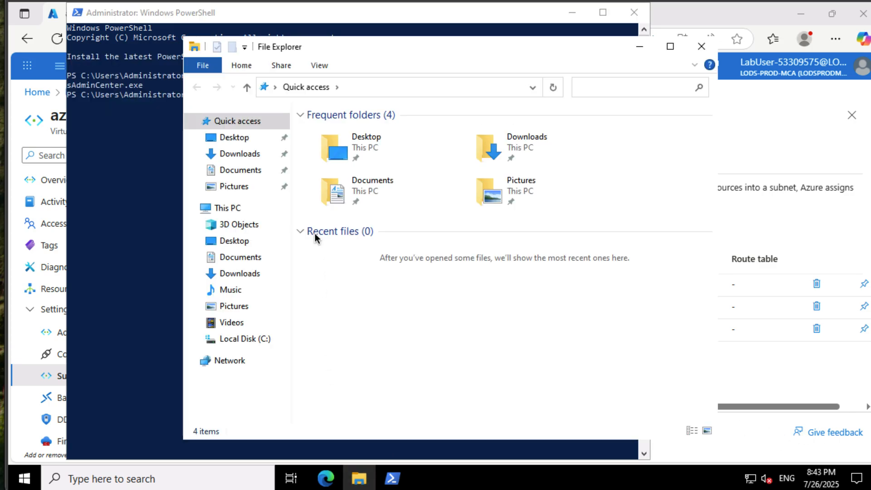
click(251, 152)
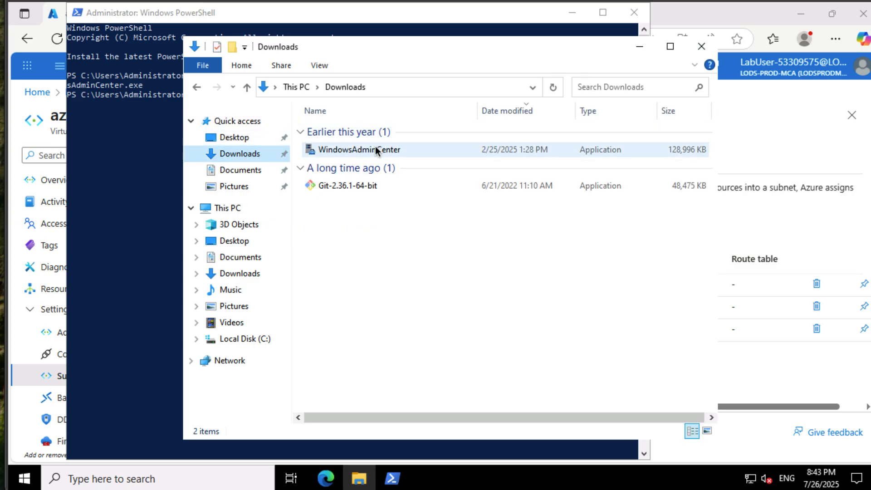
double_click(374, 146)
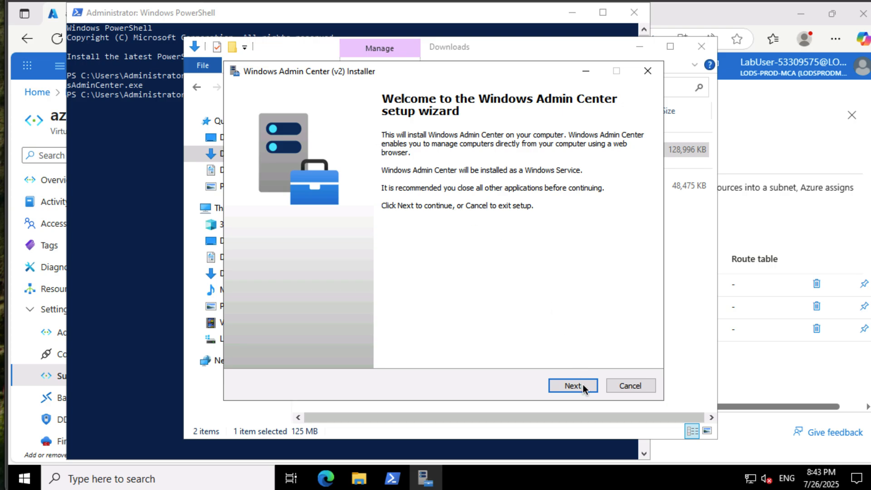
- Proceed past the installer's welcome page and accept the license terms and privacy statement
click(582, 385)
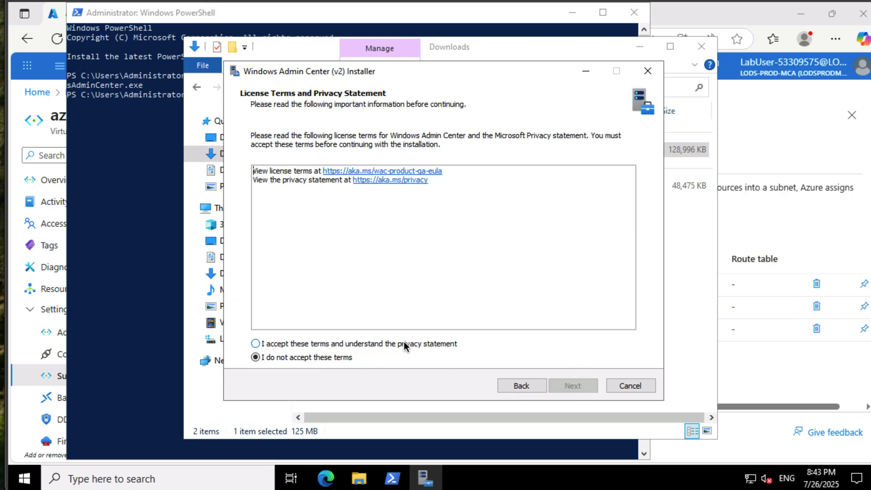
click(403, 344)
click(583, 384)
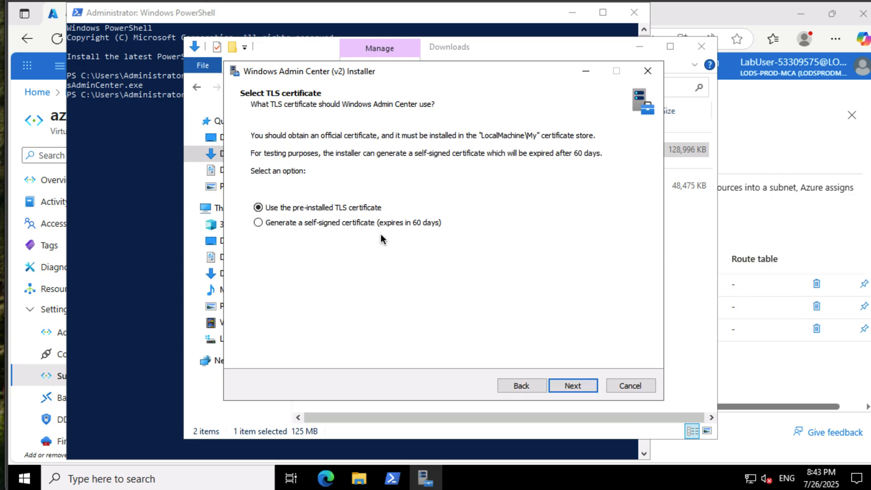
- Choose a generated self-signed TLS certificate that expires in 60 days, review the setup summary, and install Windows Admin Center
click(359, 222)
click(578, 385)
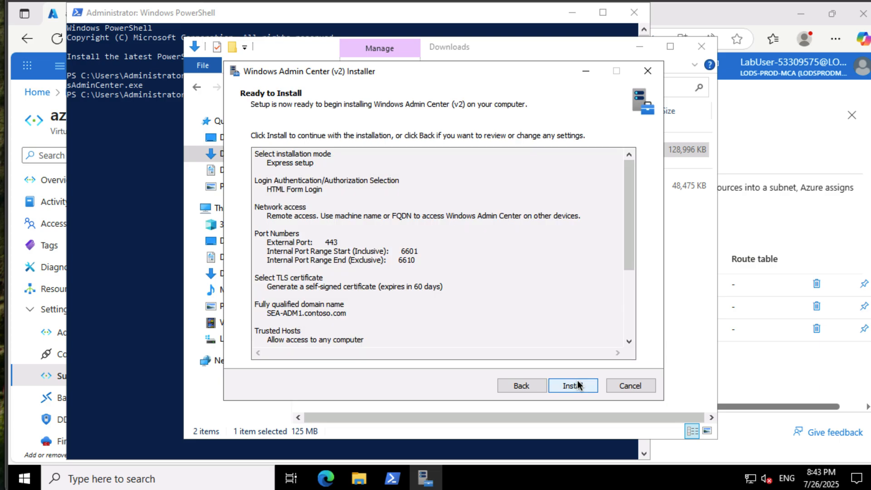
drag(629, 261, 630, 326)
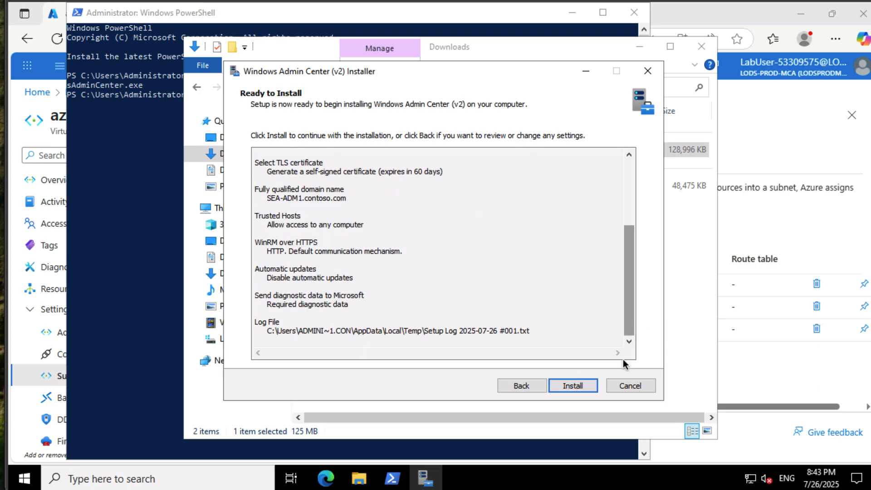
click(578, 385)
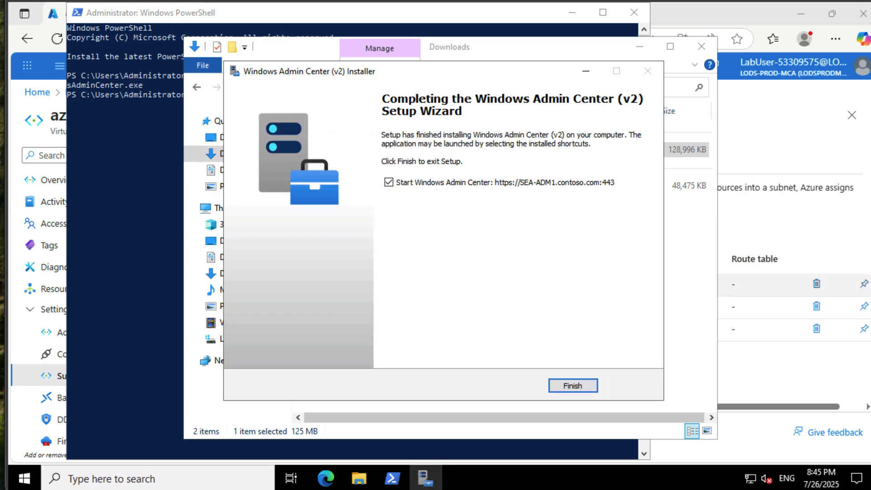
- Finish the setup with Windows Admin Center starting in Edge, and continue past the certificate warning to sea-adm1.contoso.com
click(561, 384)
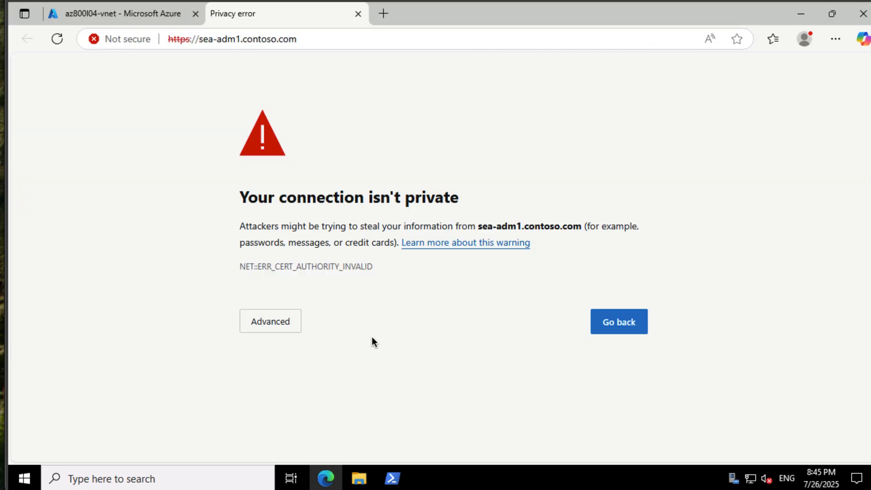
click(283, 326)
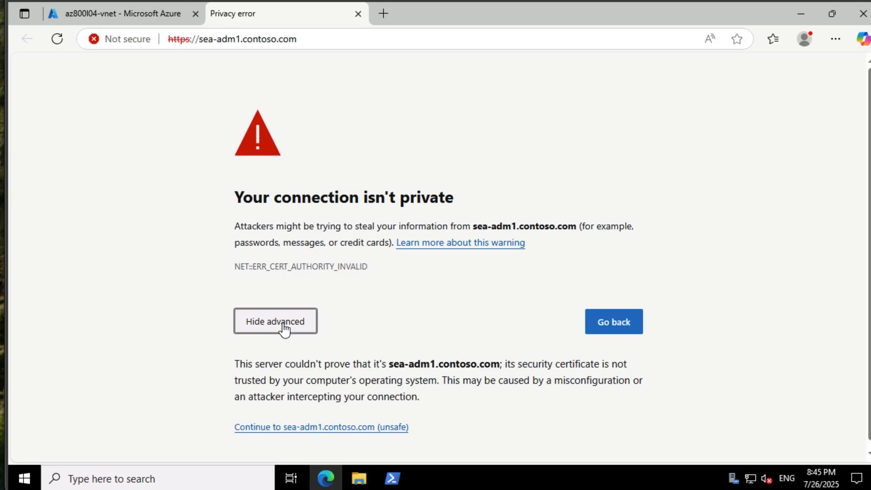
click(341, 428)
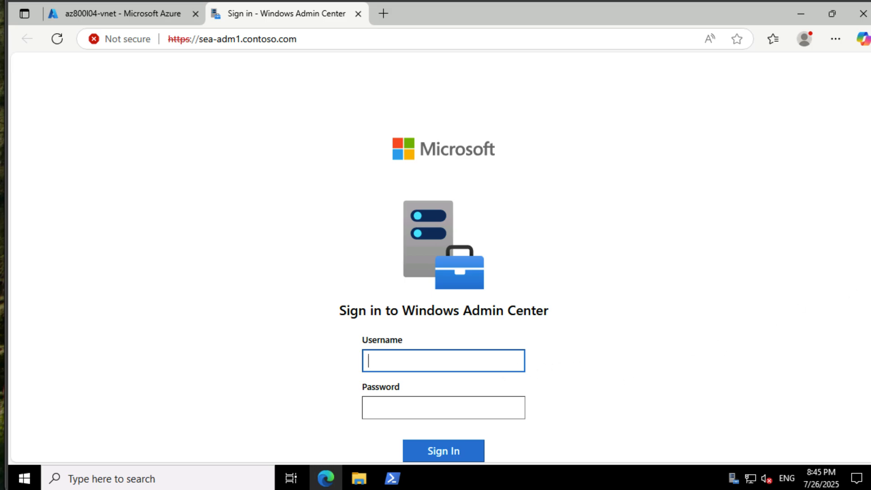
- Sign in to Windows Admin Center as Contoso\Administrator with the account password, and dismiss the offer to save it
text(Contoso\Administrator)
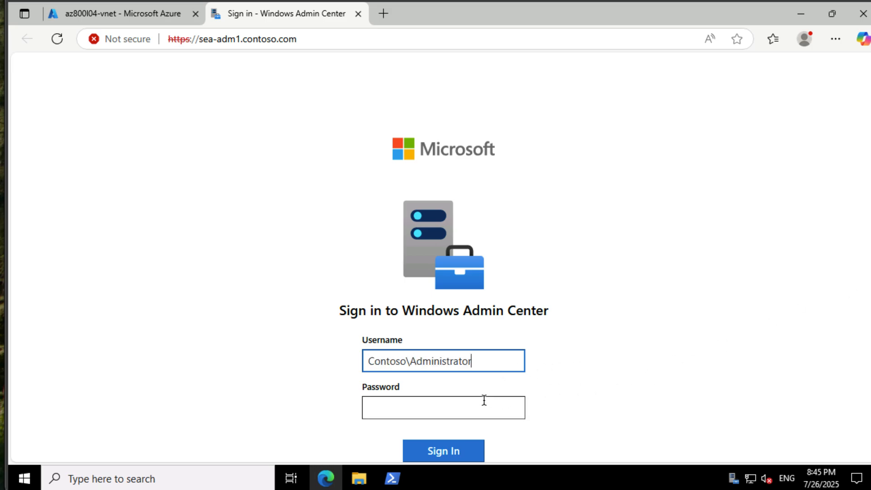
click(484, 402)
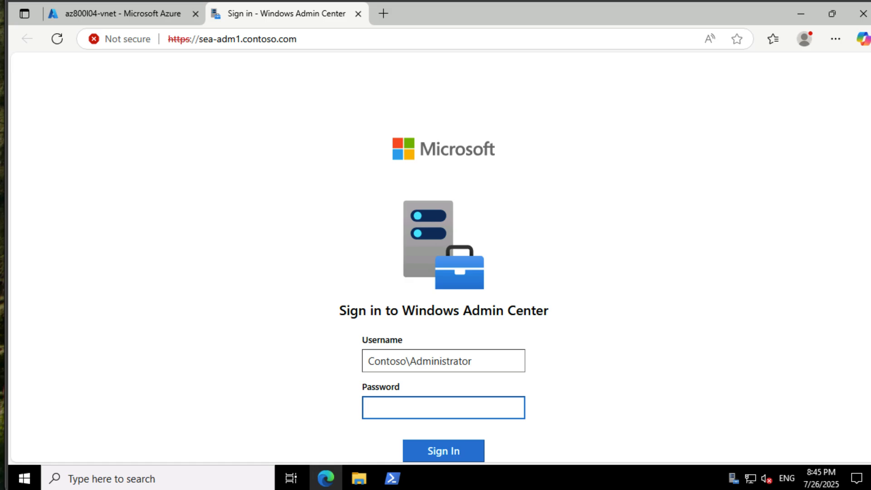
text(Pa55w.rd)
click(476, 449)
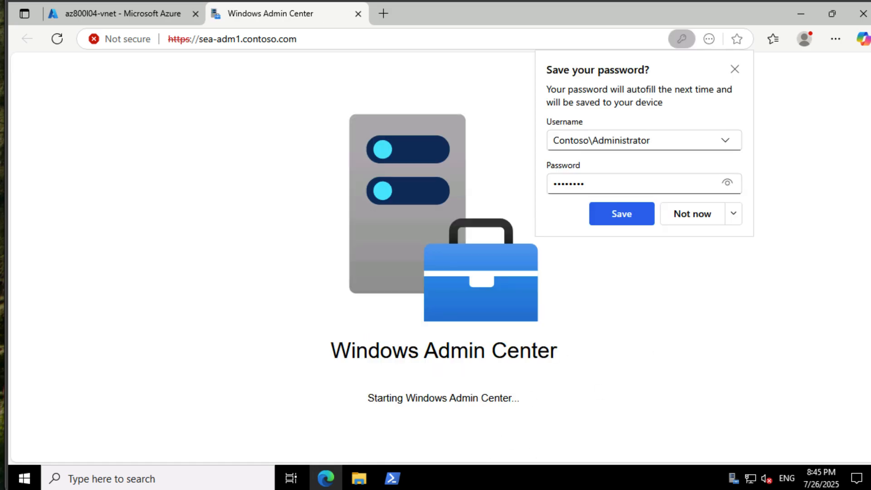
click(732, 70)
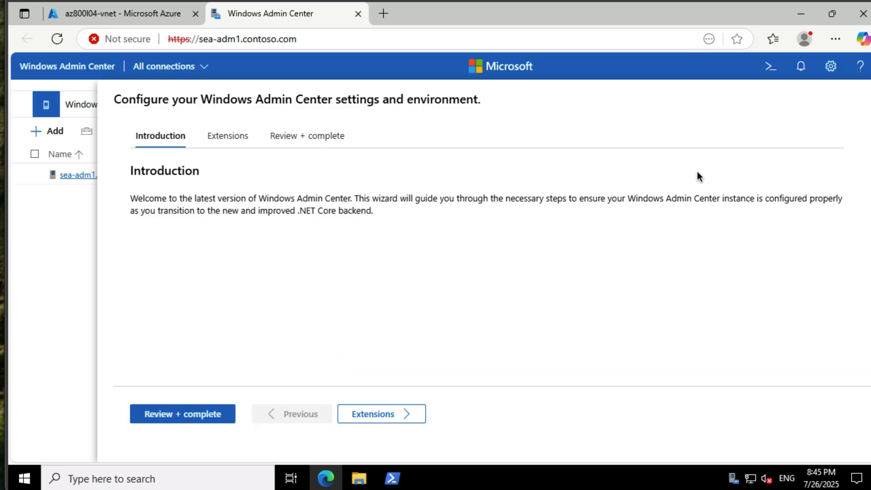
- Complete the Windows Admin Center configuration wizard through its Extensions and review pages, and close the release notes
click(373, 414)
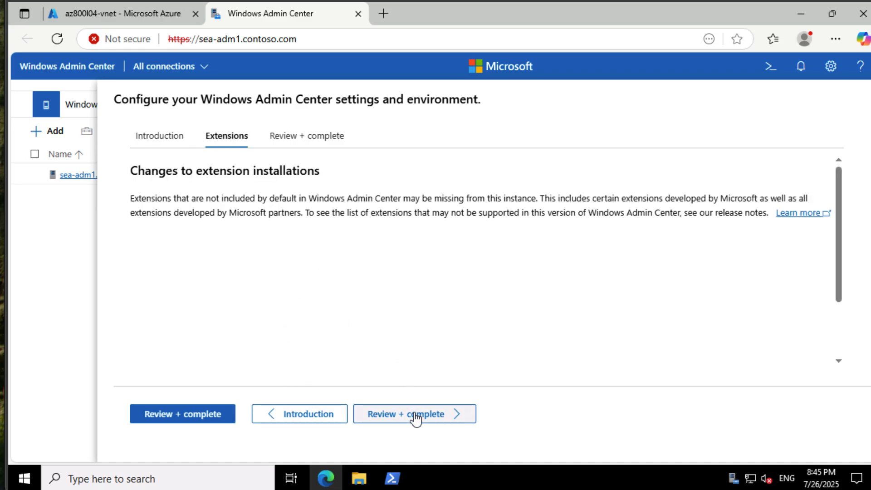
click(206, 416)
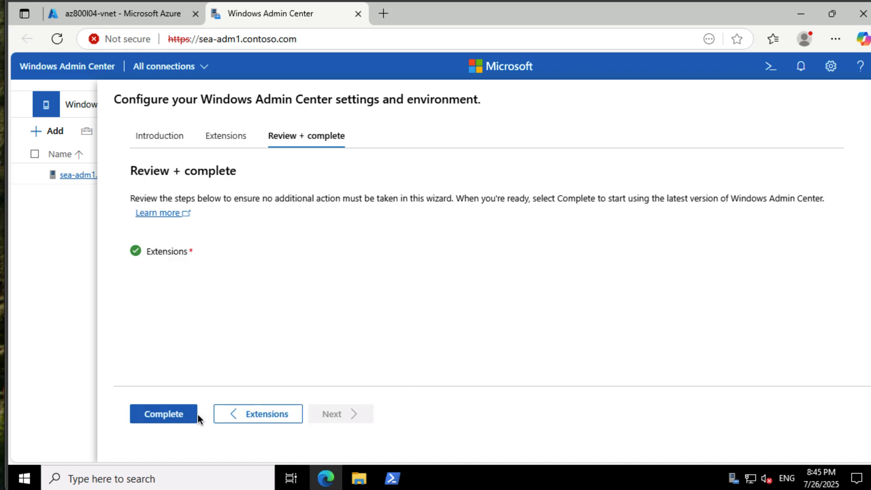
click(185, 414)
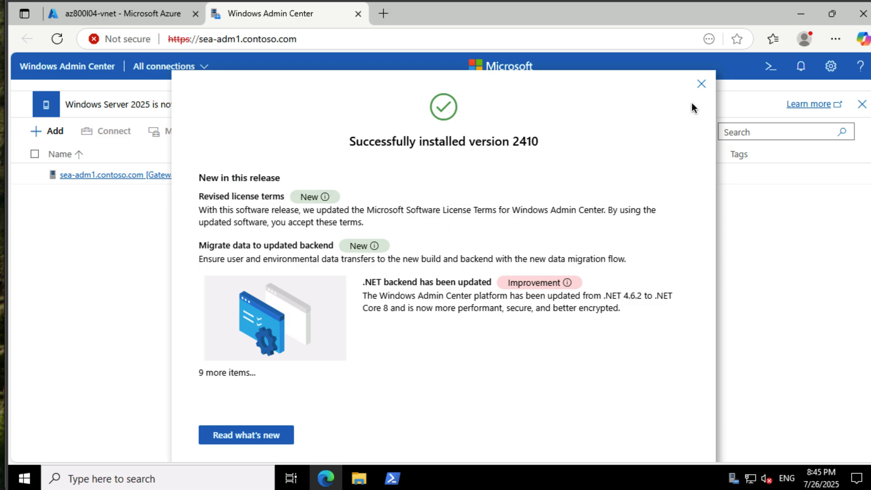
click(701, 85)
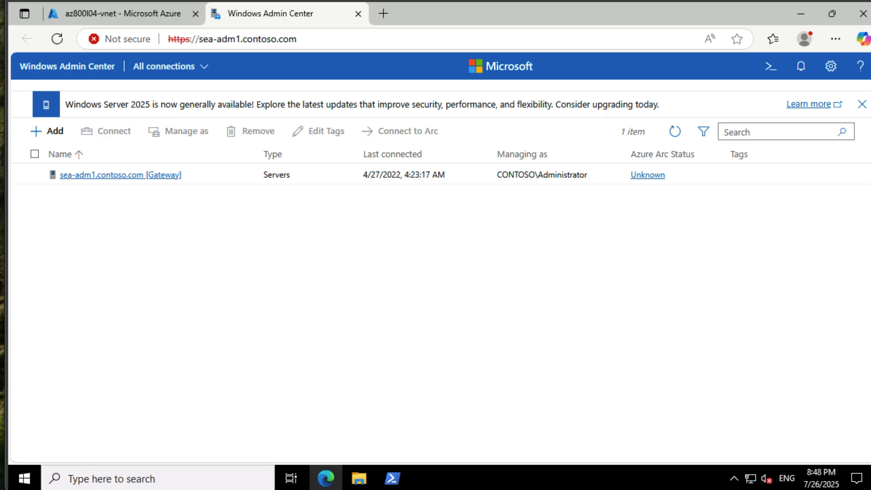
- Open the Networks tool for the sea-adm1.contoso.com server and start adding an Azure Network Adapter
click(123, 176)
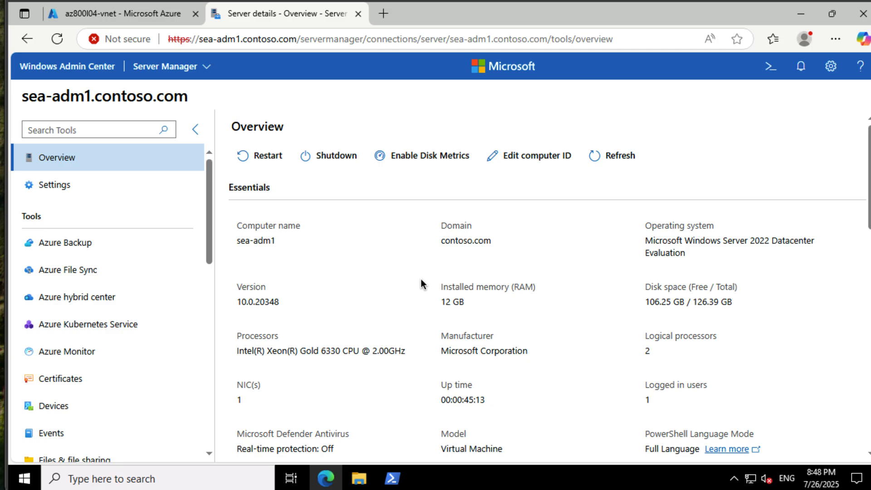
scroll(136, 275, down, 5)
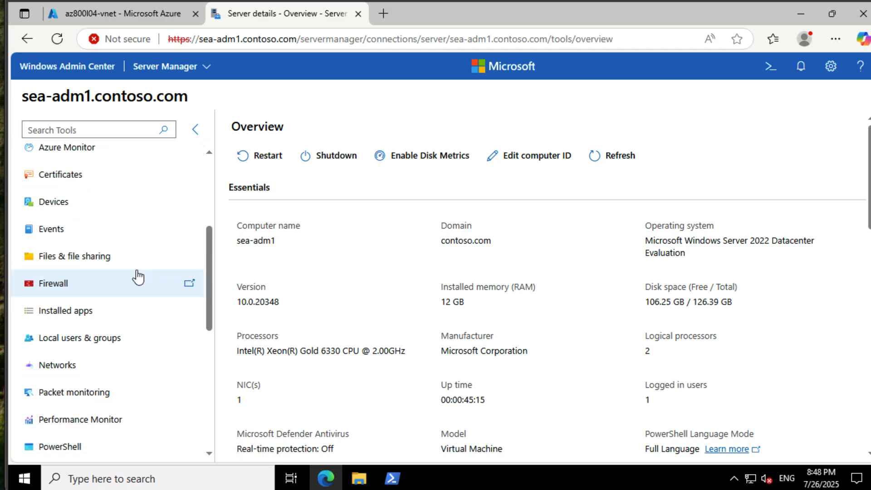
click(102, 361)
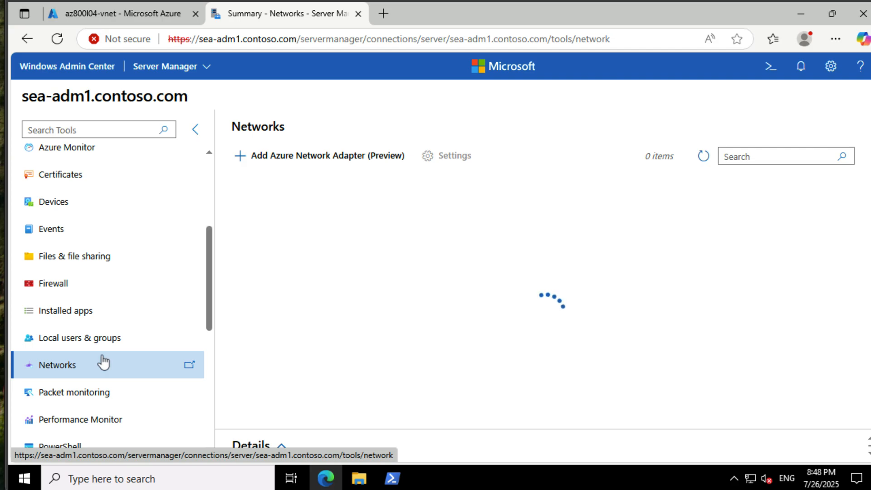
click(322, 155)
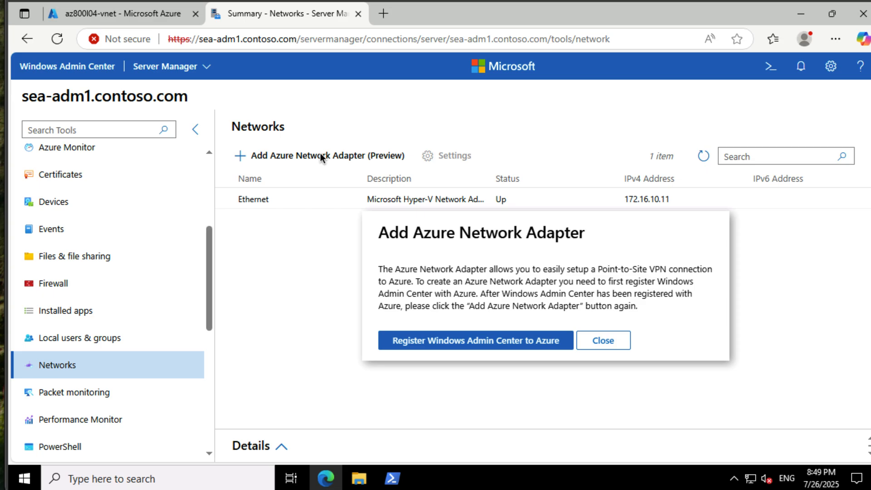
- Start registering Windows Admin Center with Azure and copy the registration code for the Azure Global cloud
click(505, 341)
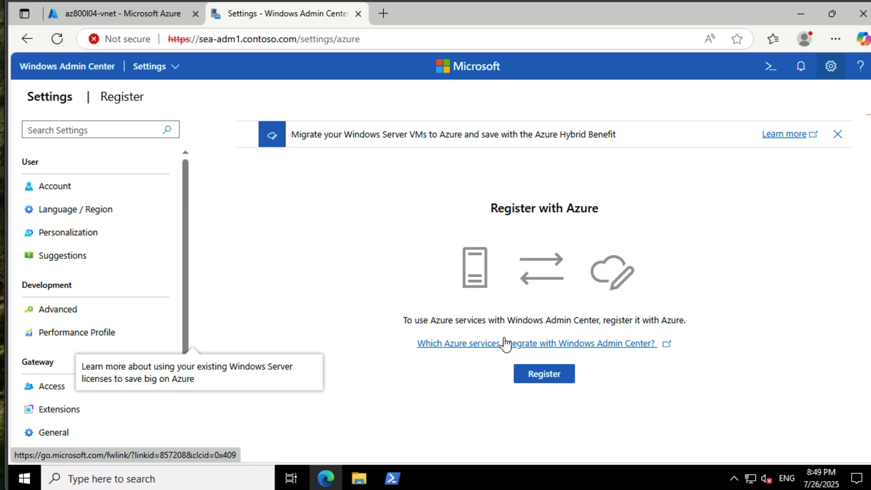
click(544, 372)
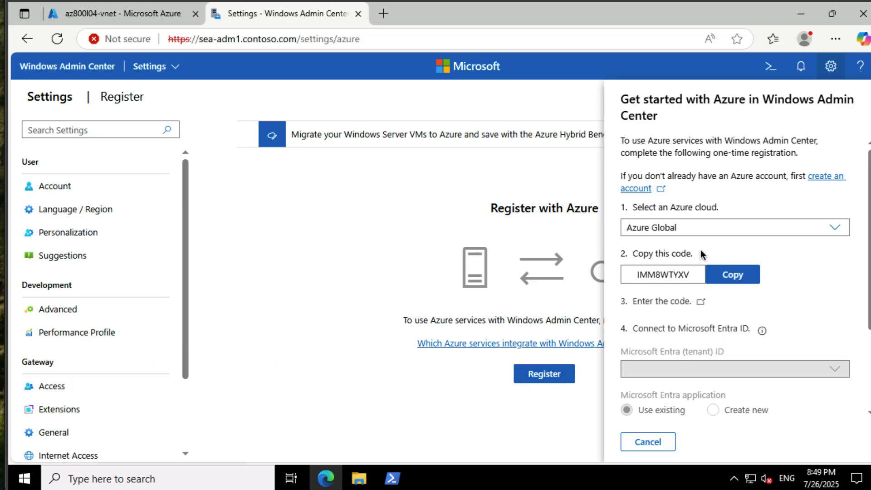
click(734, 275)
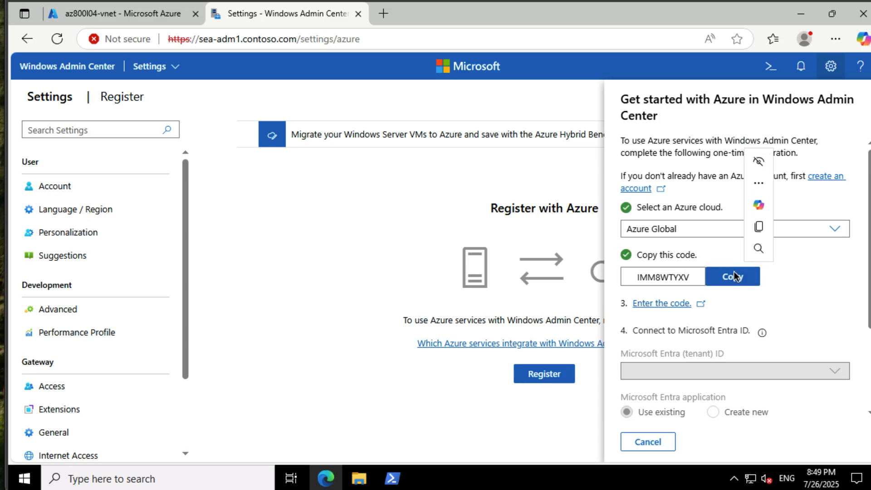
- Enter the copied device code on the Microsoft sign-in page, approve the lab account's sign-in to Windows Admin Center, and close the page
click(701, 302)
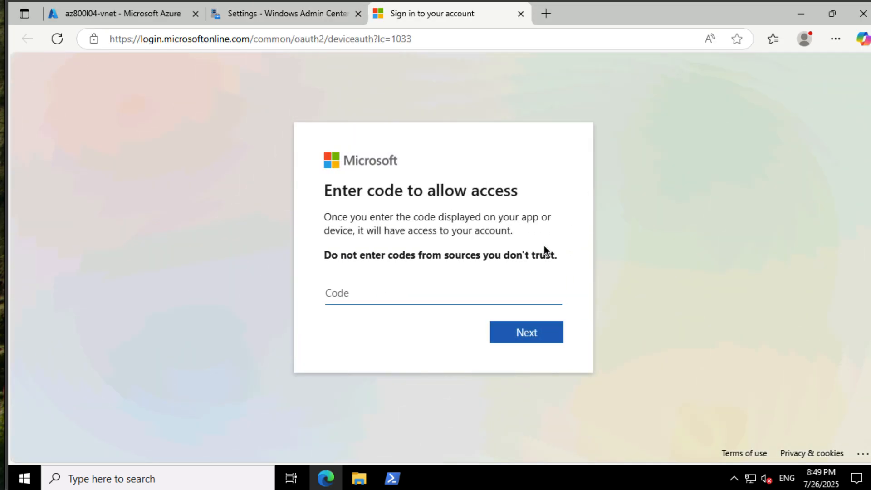
key(ctrl+v)
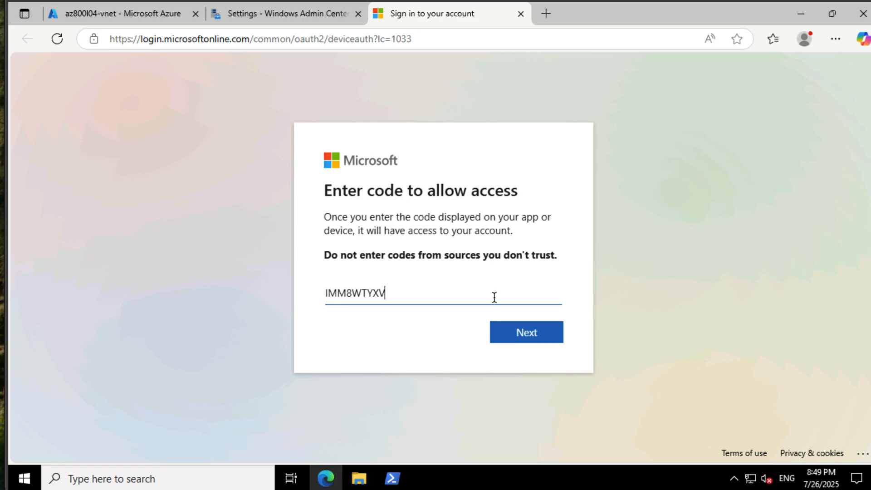
click(537, 331)
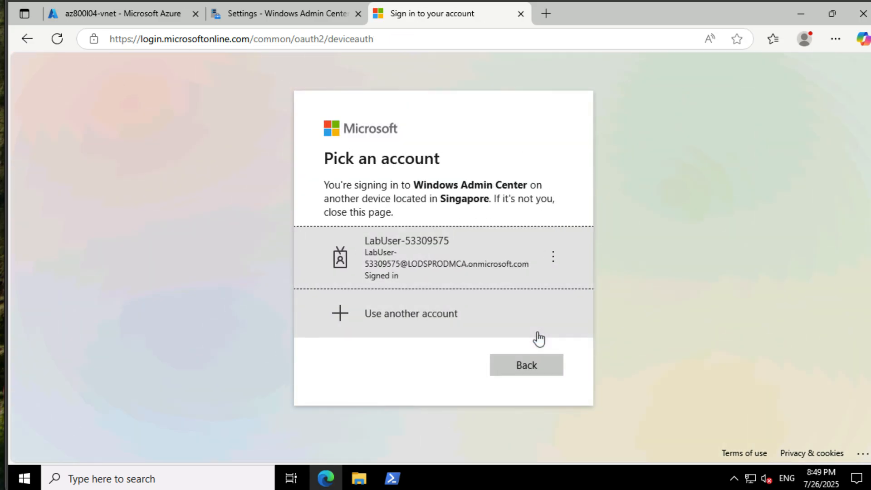
click(526, 261)
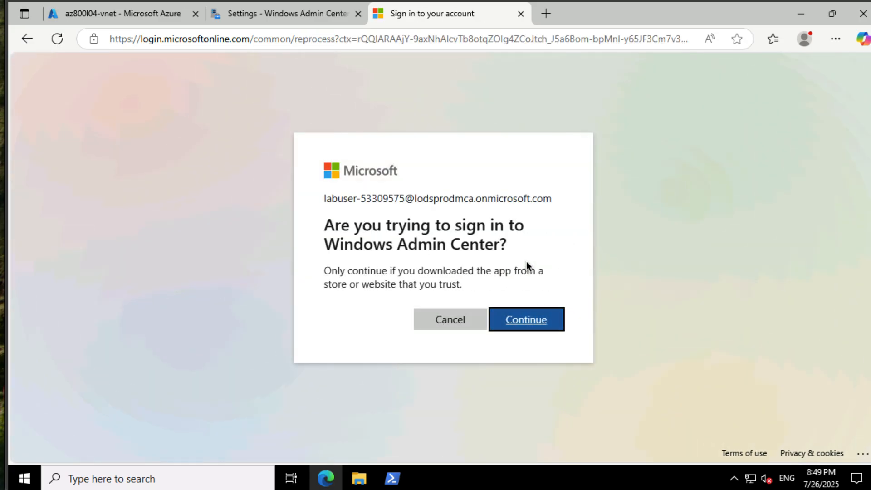
click(534, 318)
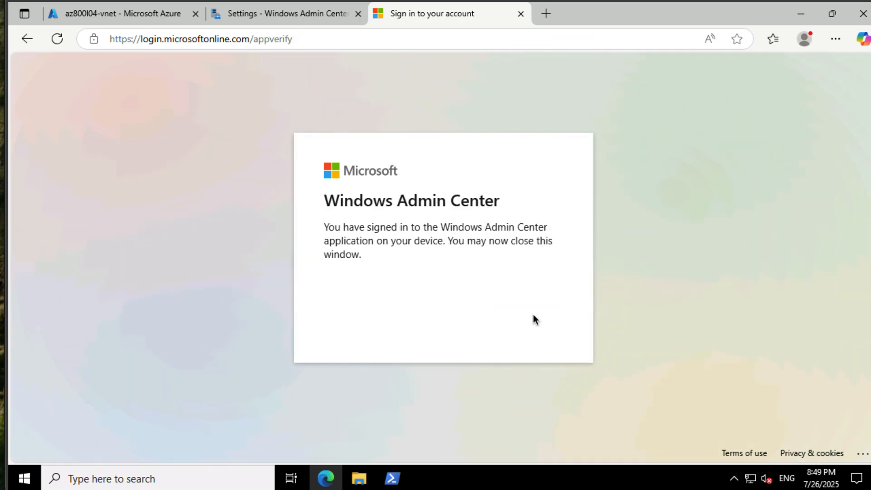
click(521, 13)
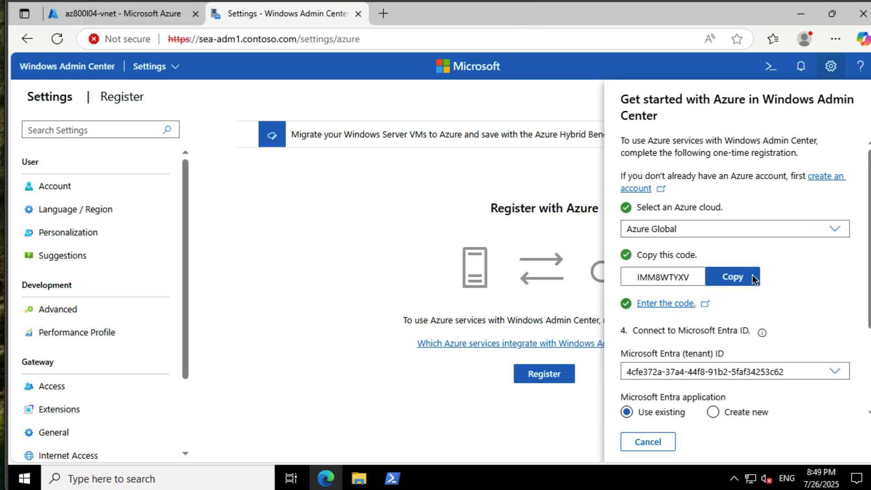
- Connect to Microsoft Entra ID with a newly created application, sign in to Azure, and accept the requested permissions
scroll(752, 278, down, 2)
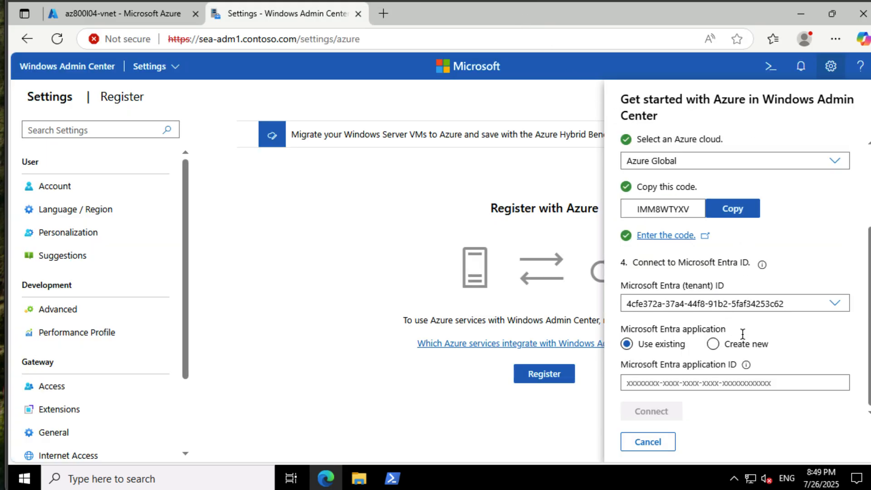
scroll(713, 351, down, 1)
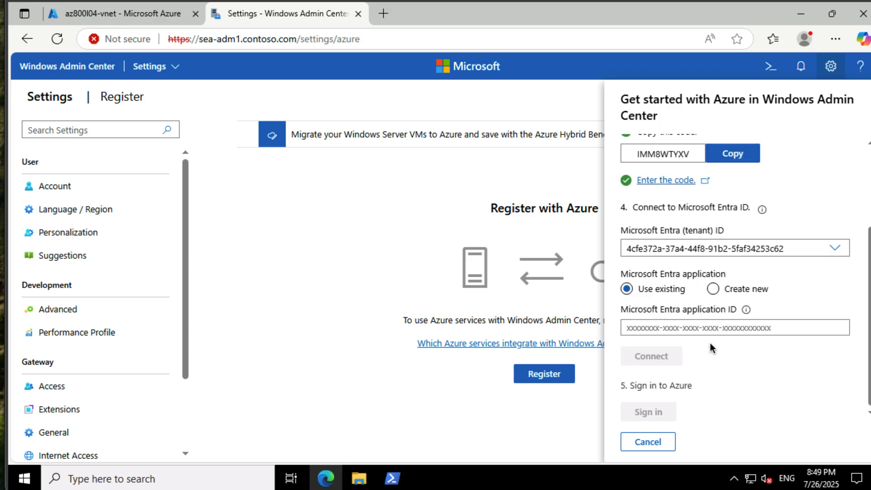
click(712, 288)
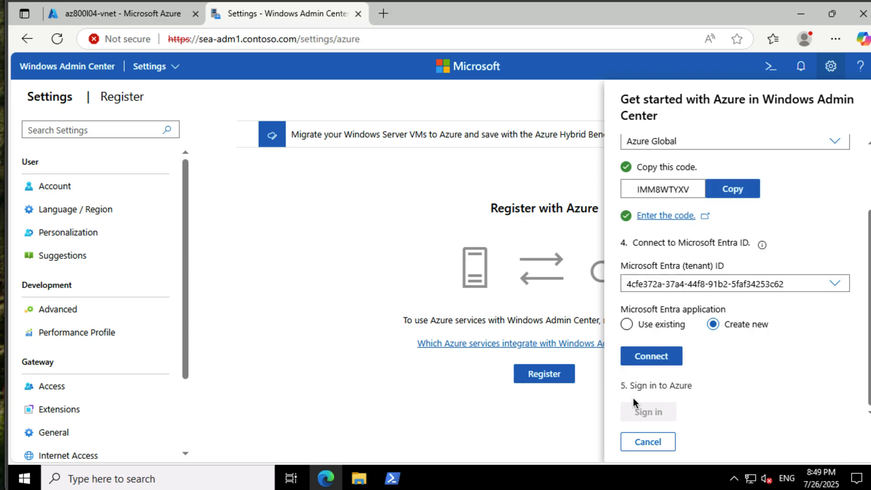
click(655, 361)
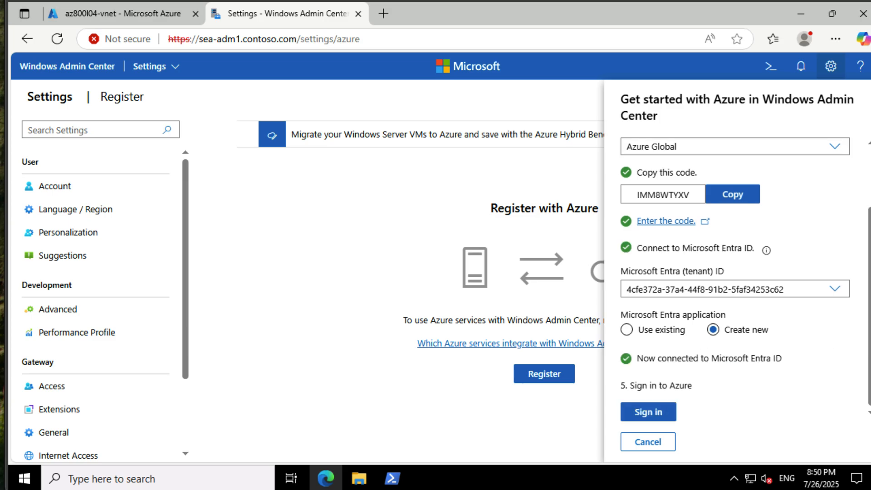
click(665, 411)
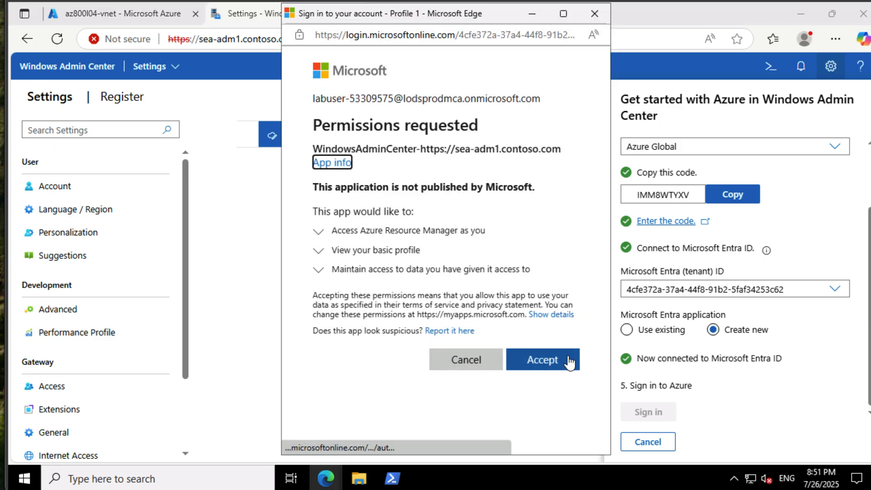
click(569, 361)
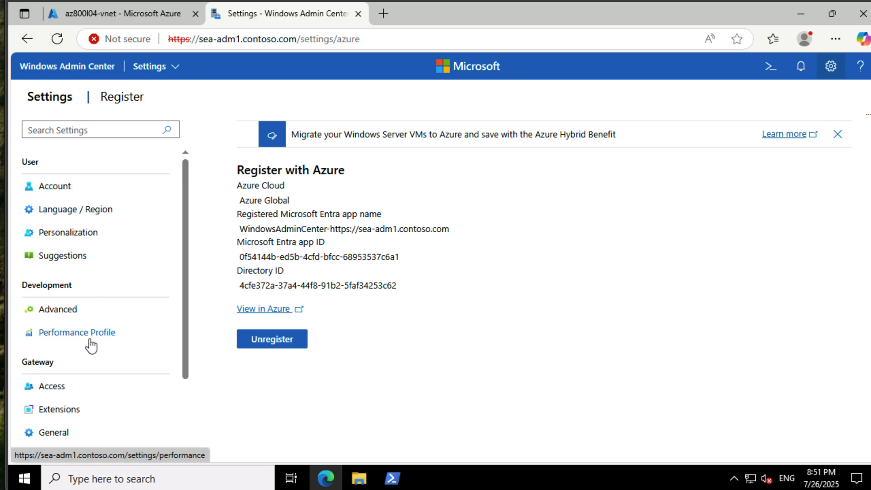
- Return to the list of all connections and open the sea-adm1.contoso.com server
scroll(91, 344, down, 1)
scroll(104, 350, down, 1)
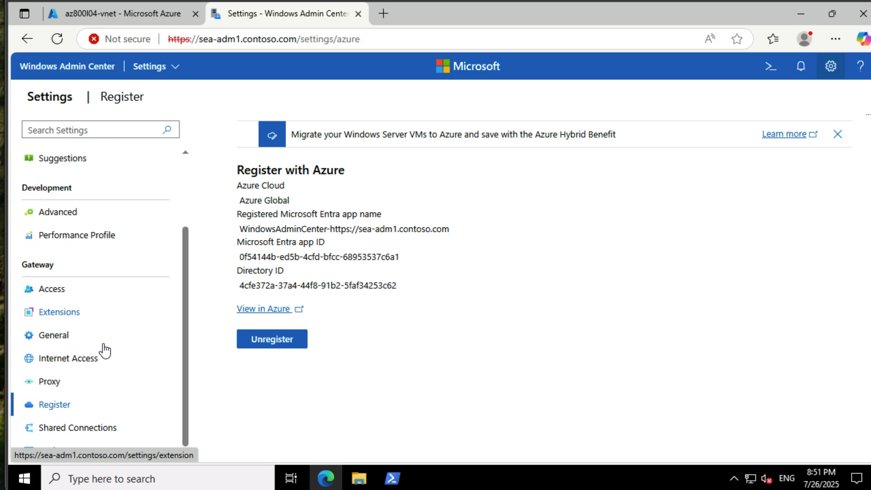
scroll(104, 350, up, 2)
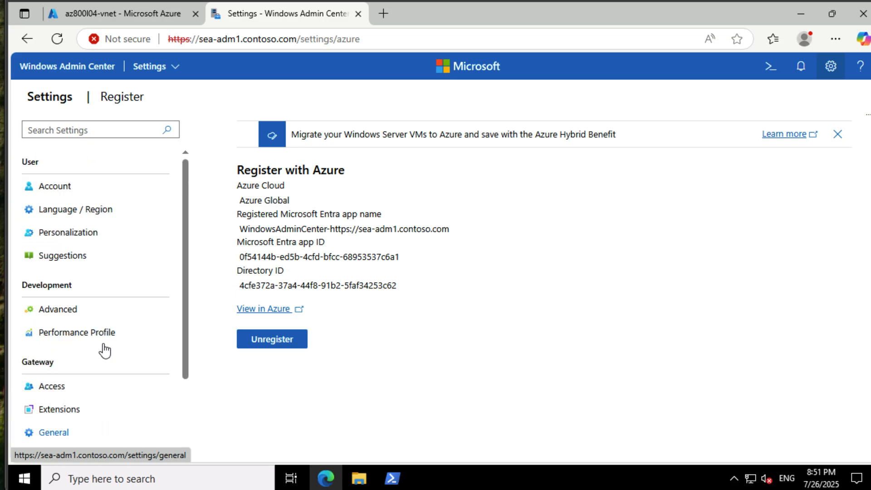
click(163, 66)
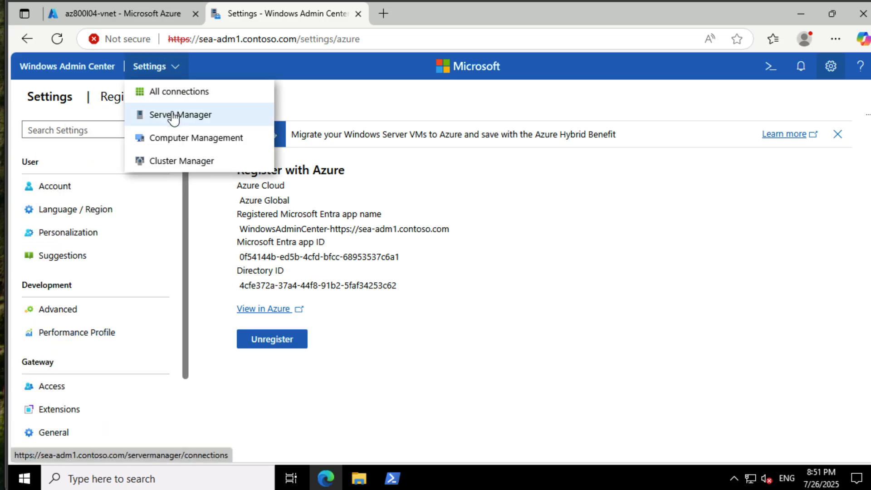
click(171, 94)
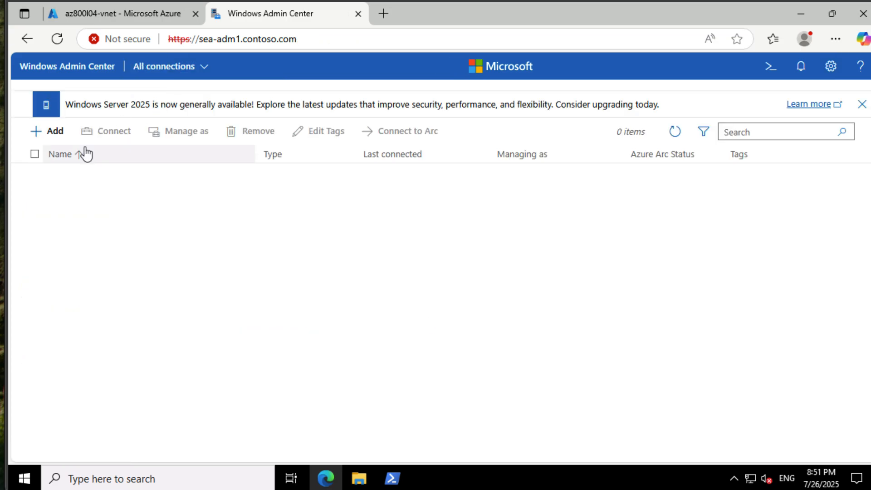
click(83, 175)
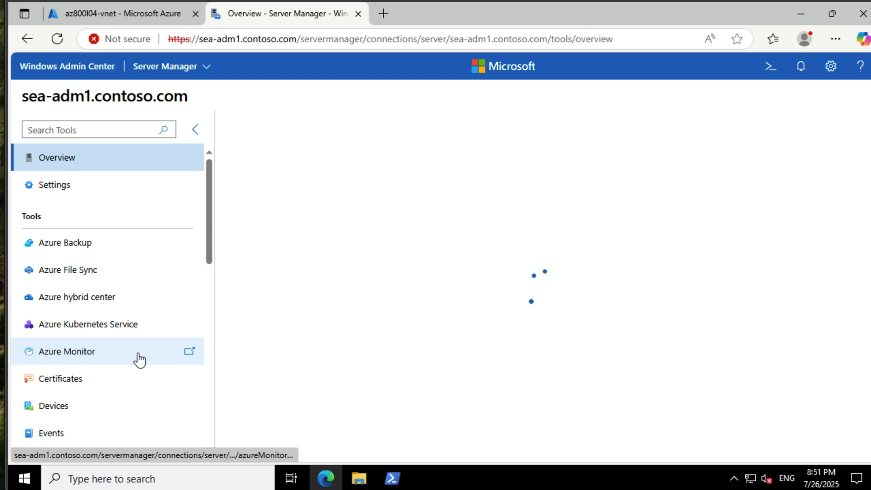
- Start adding an Azure Network Adapter from the server's Networks tool, with the location set to East US
scroll(140, 359, down, 1)
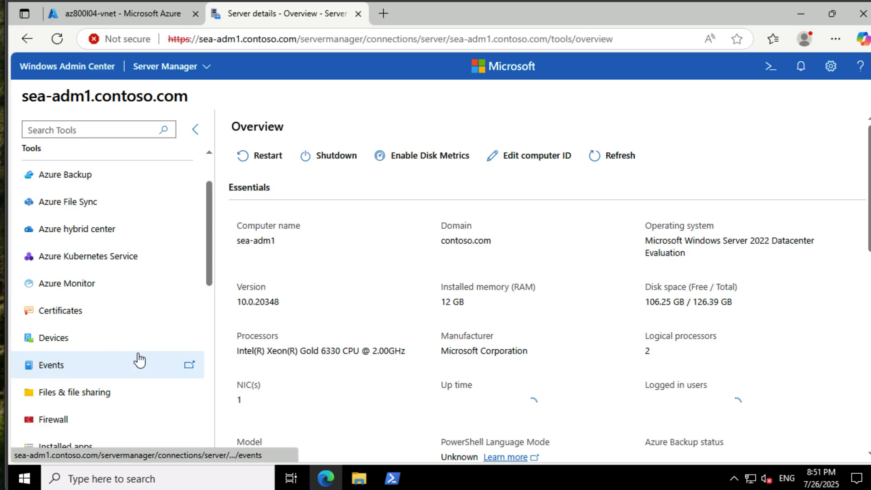
scroll(139, 359, down, 2)
click(133, 358)
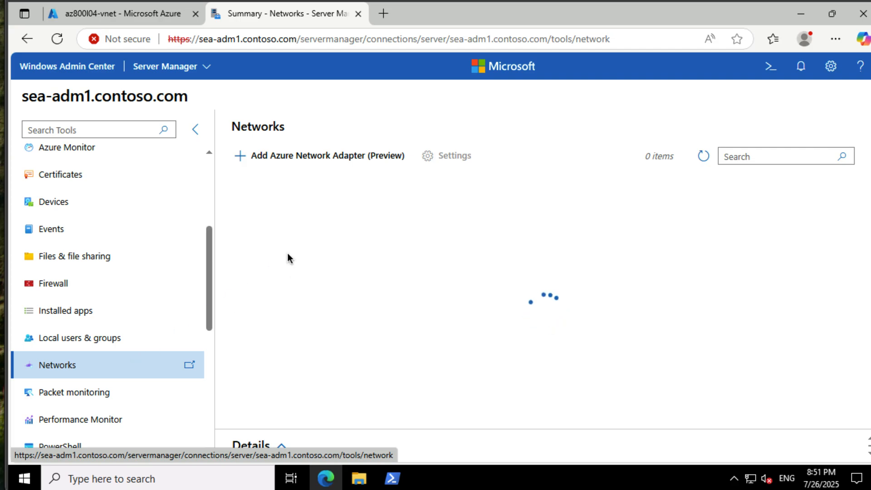
click(301, 161)
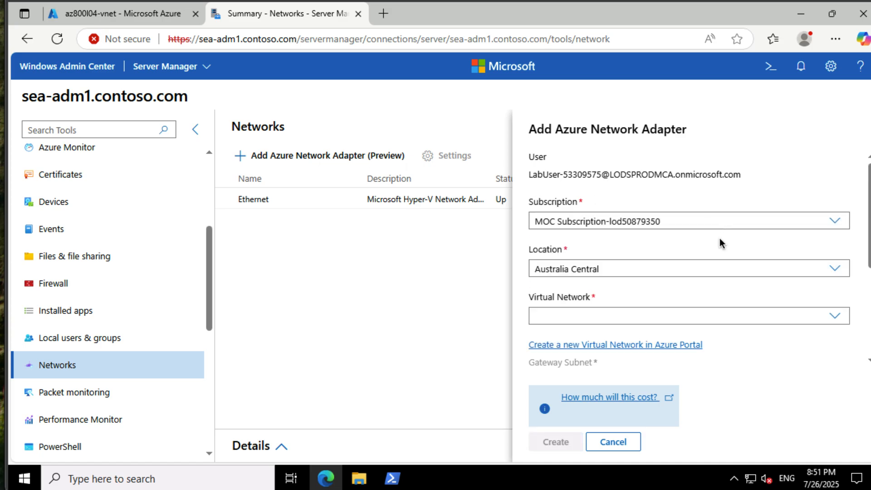
click(711, 273)
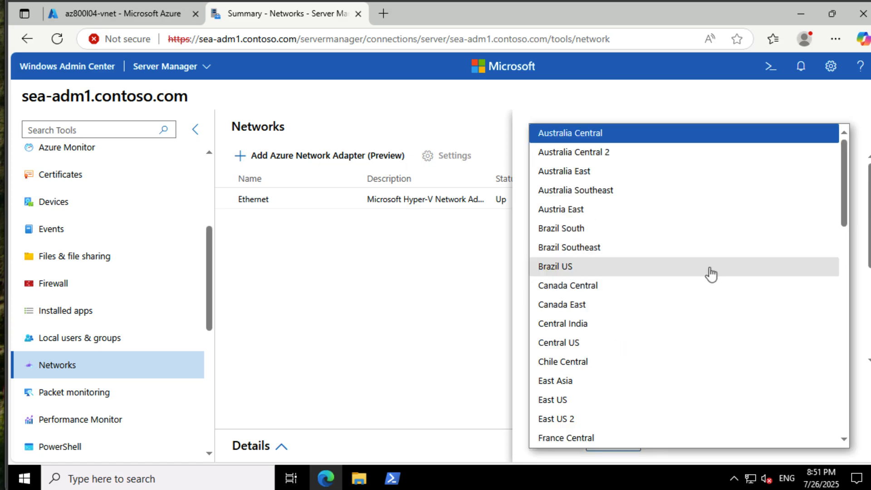
click(692, 399)
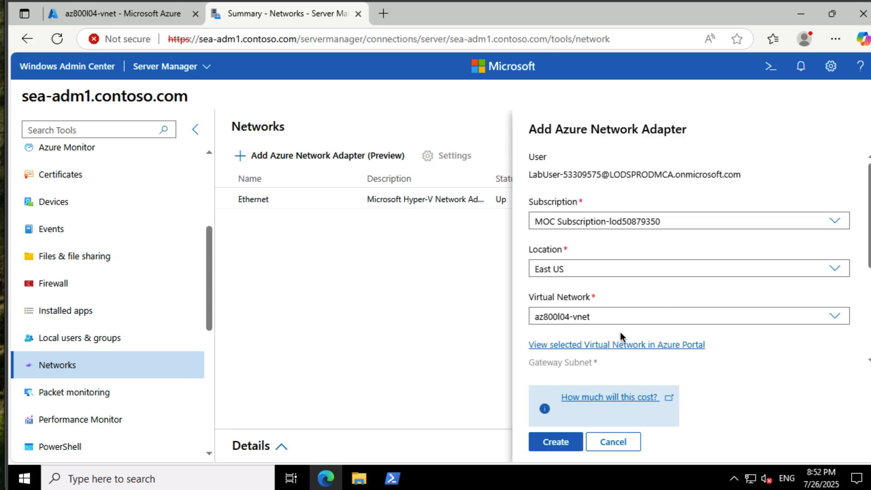
- Set the adapter's client address space to 192.168.0.0/24 and create the Azure Network Adapter
scroll(736, 336, down, 3)
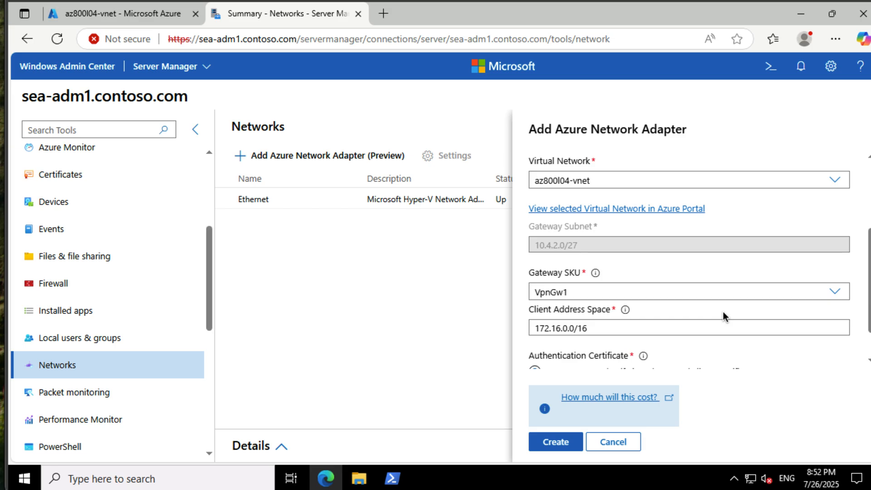
triple_click(680, 324)
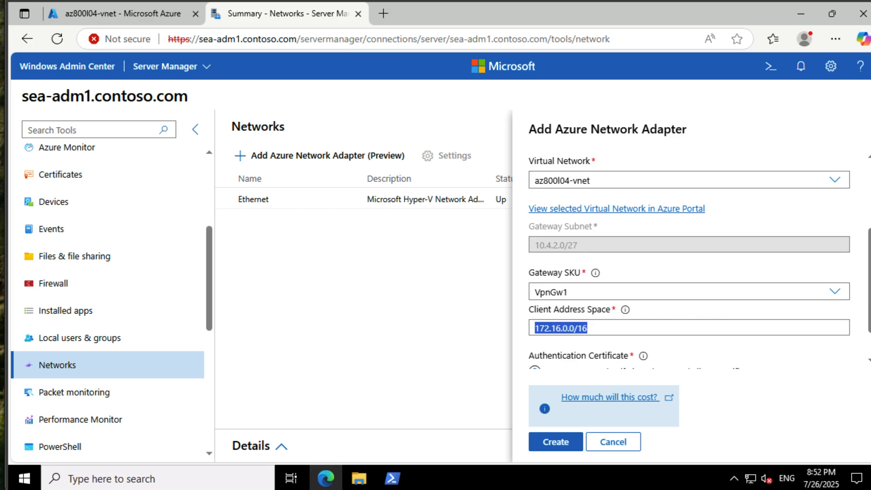
text(192.168.0)
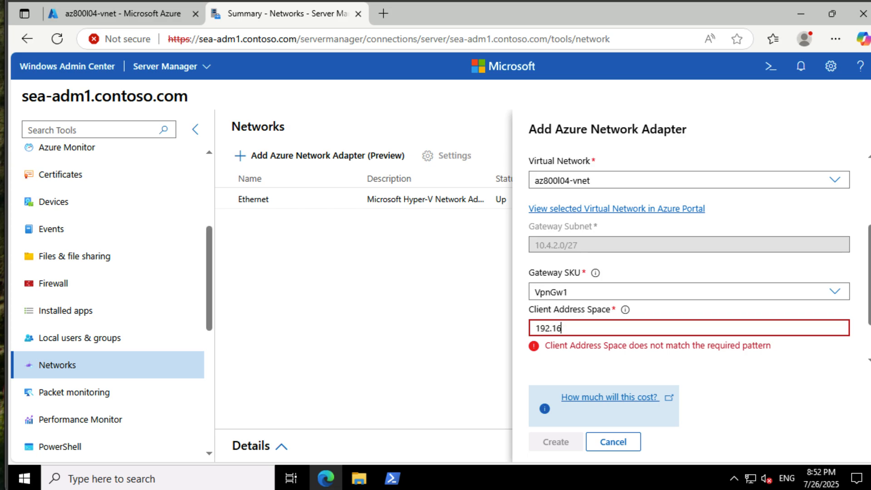
text(.0&24)
key(Tab)
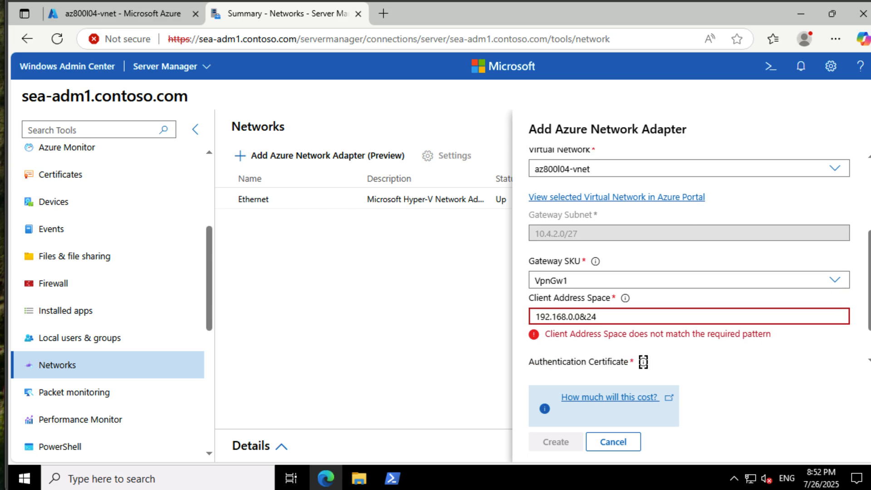
key(Escape)
click(586, 317)
key(BackSpace)
text(/)
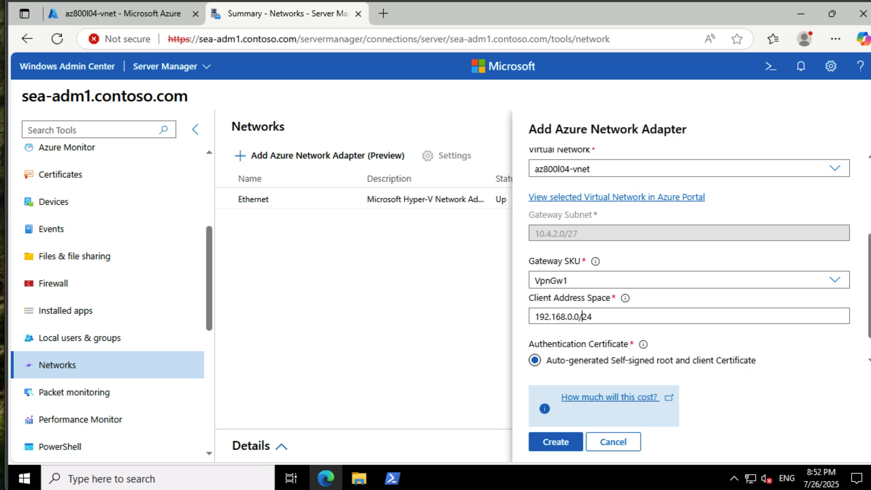
scroll(756, 354, down, 1)
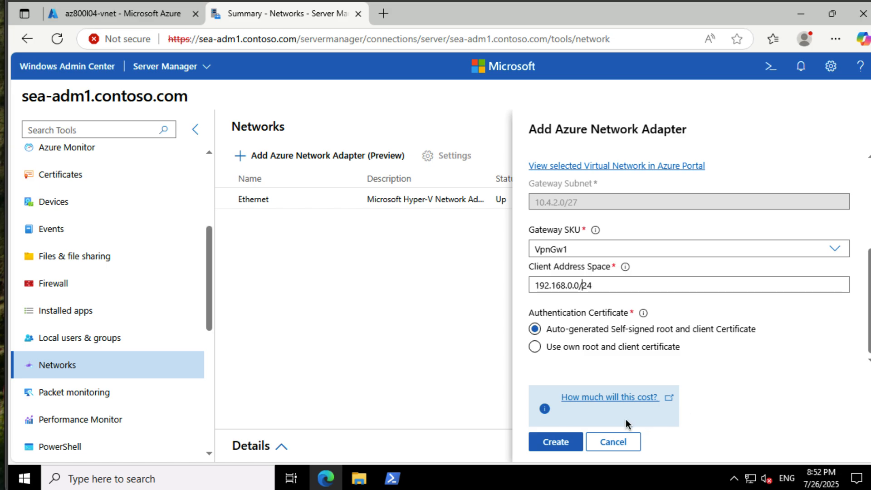
click(550, 443)
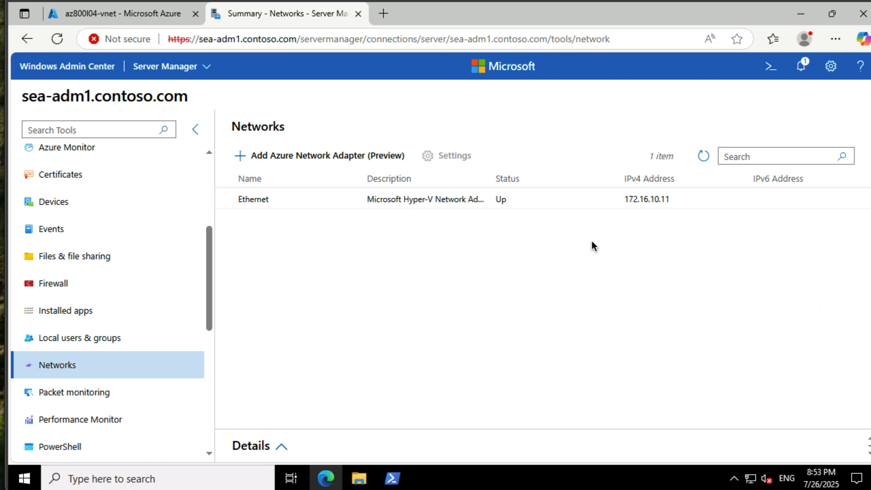
- Switch to the Azure portal and open a maximized PowerShell Cloud Shell session
click(147, 15)
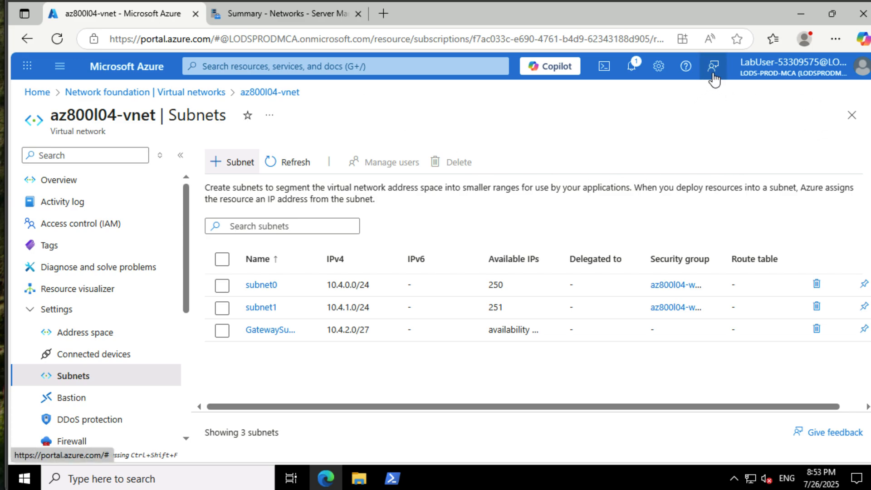
click(604, 66)
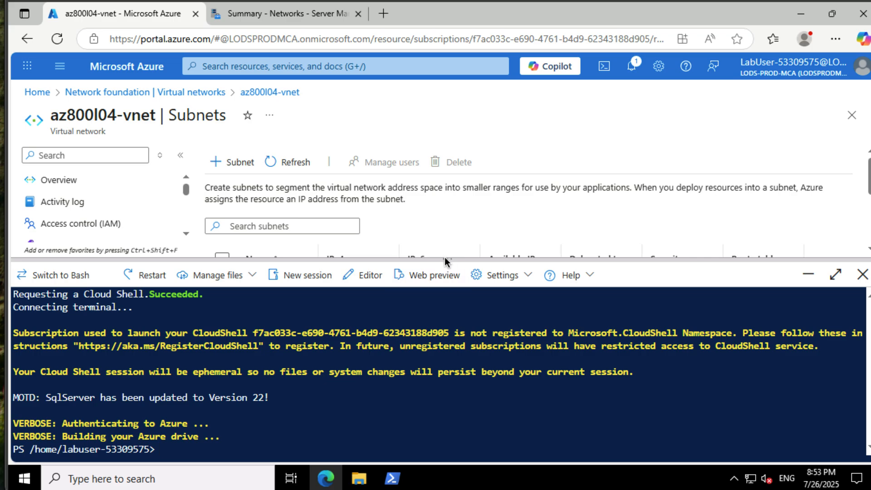
click(835, 274)
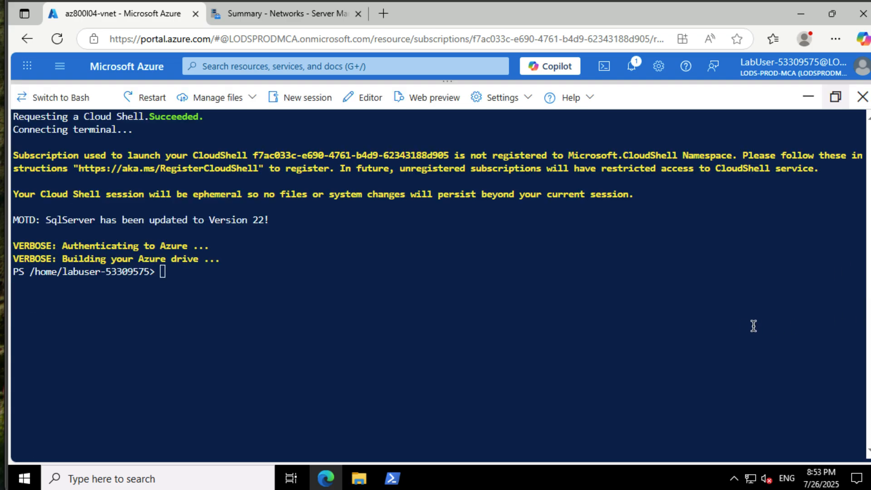
- Run Enable-AzureRmAlias -Scope Process in the Cloud Shell
text(Enable)
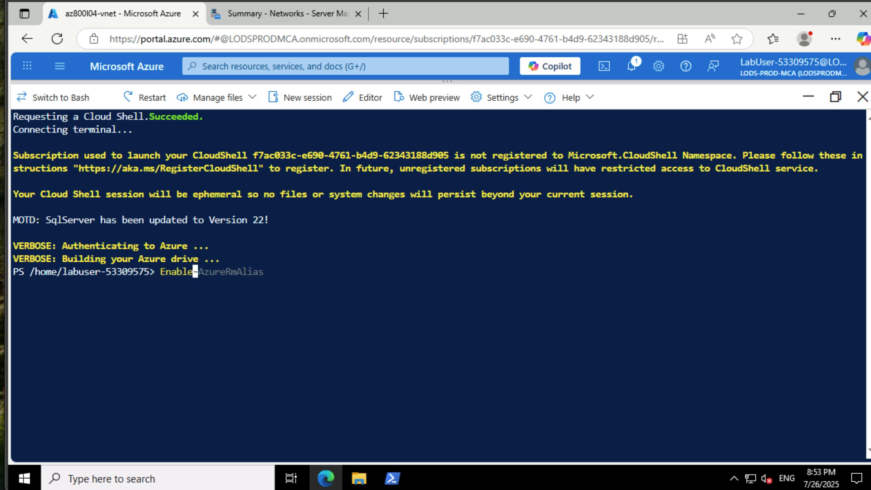
key(Right)
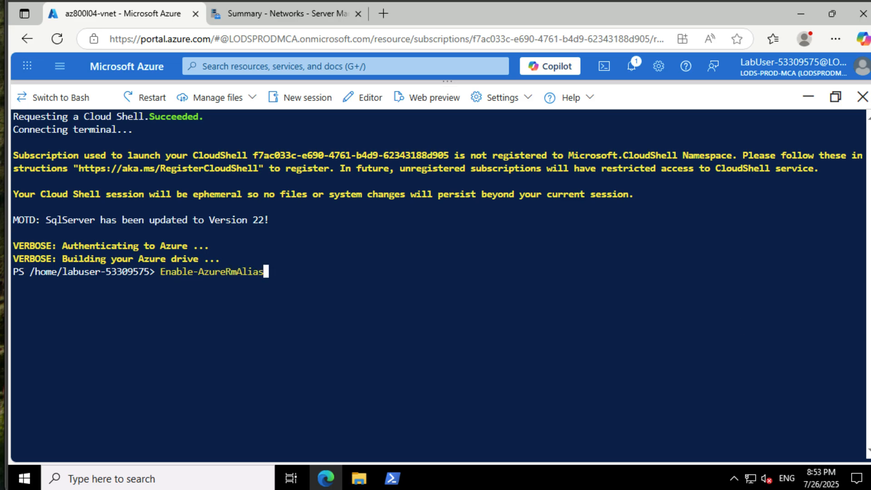
text(/)
key(BackSpace)
text(-Scope Process)
key(Return)
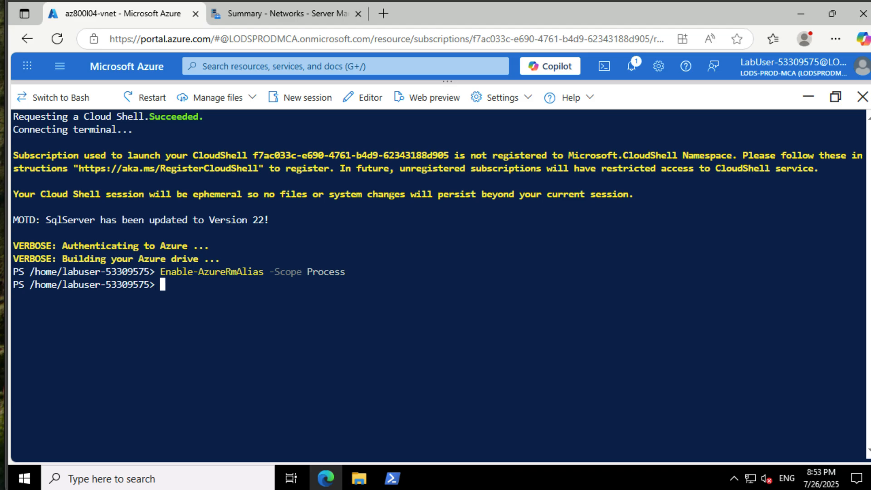
- Set the PowerShell variables $rgName to "AZ800-L0401-RG" and $vnetName to "az800l04-vnet"
text($)
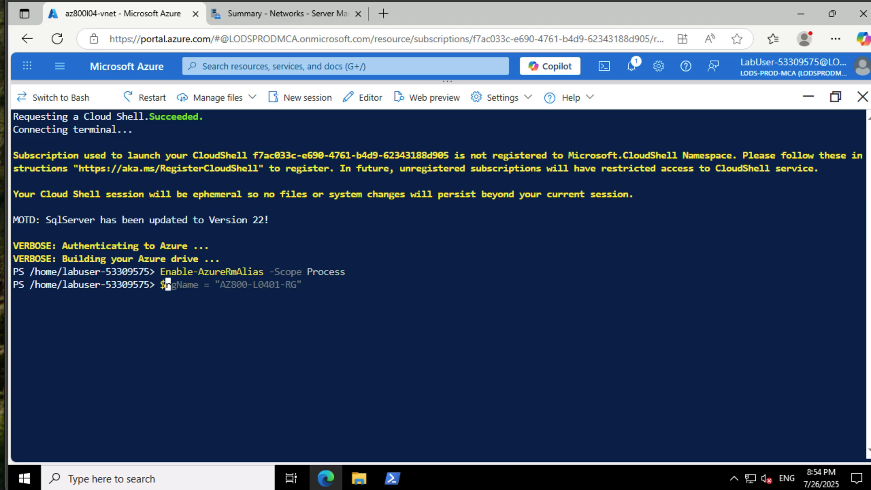
key(Right)
key(Return)
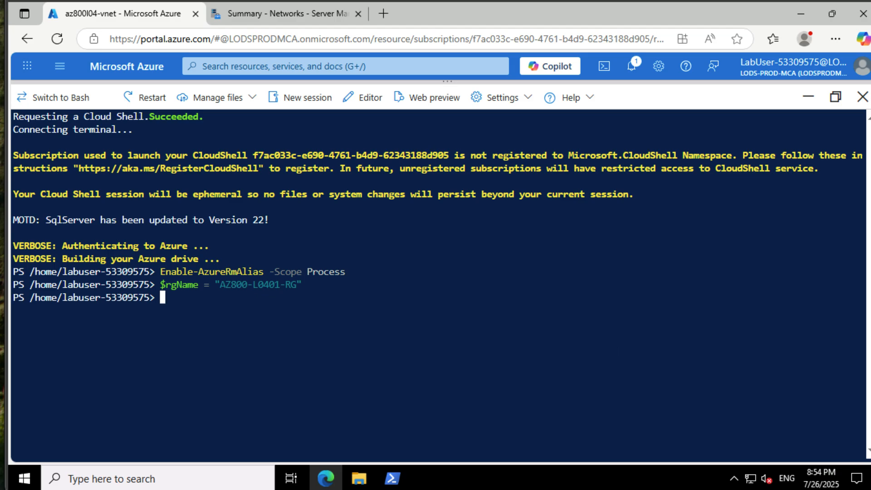
text($vnetName = )
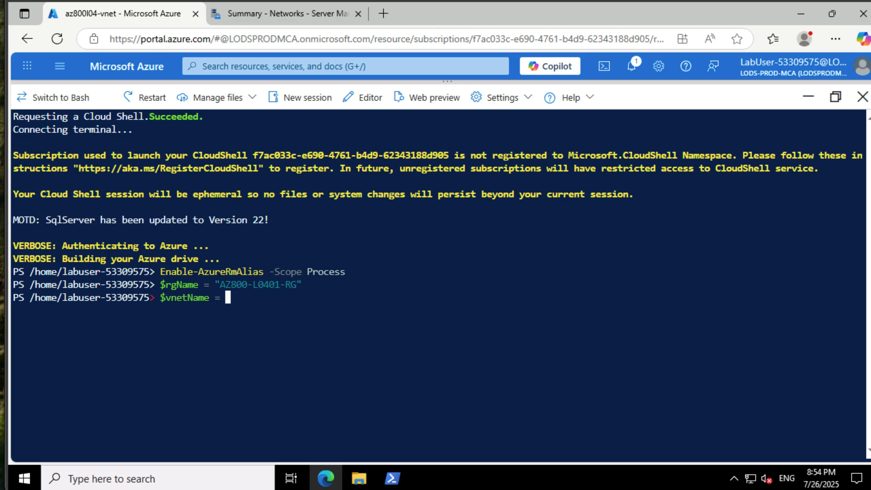
text("az800l04-vnet")
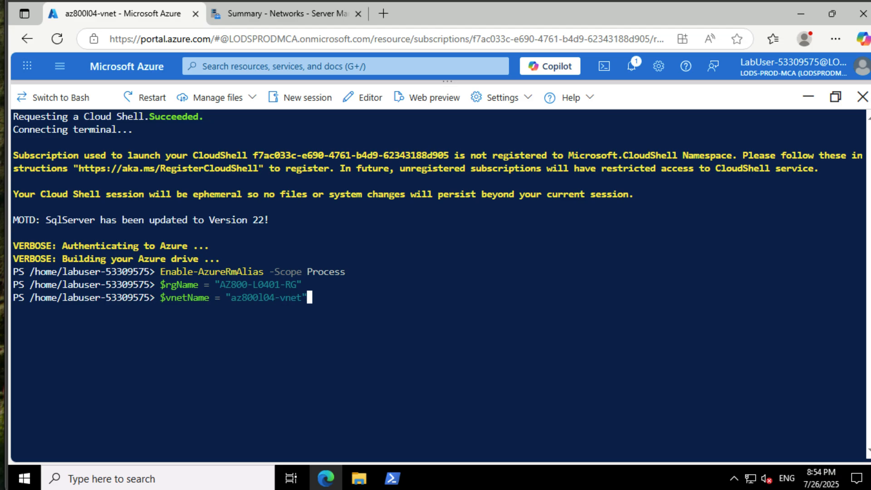
key(Return)
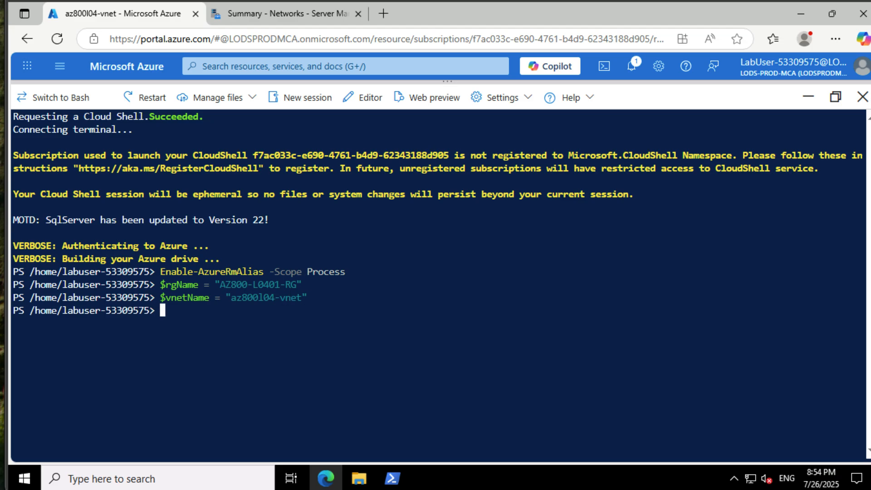
text($nsgName =)
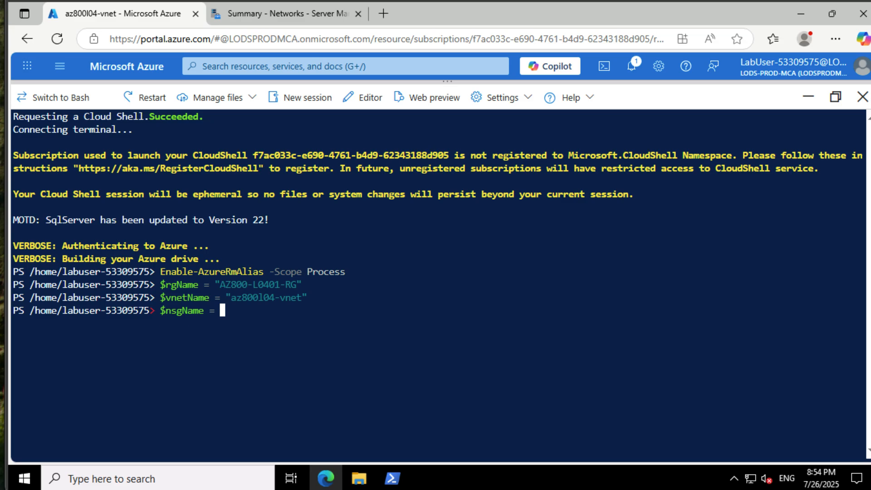
text( ")
drag(230, 299, 274, 300)
right_click(273, 316)
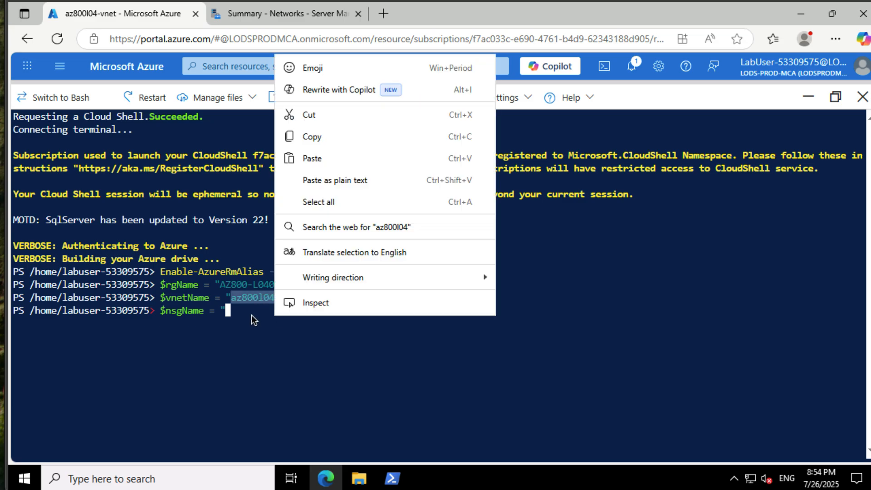
click(339, 137)
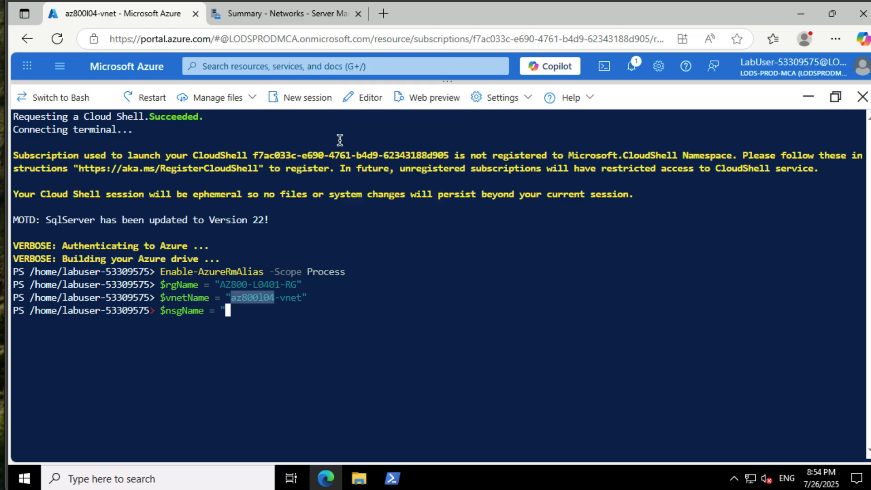
right_click(293, 303)
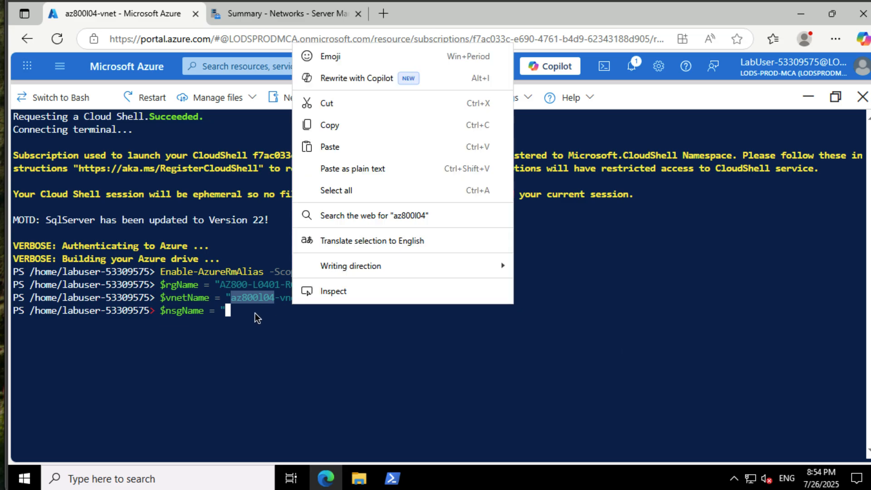
click(341, 146)
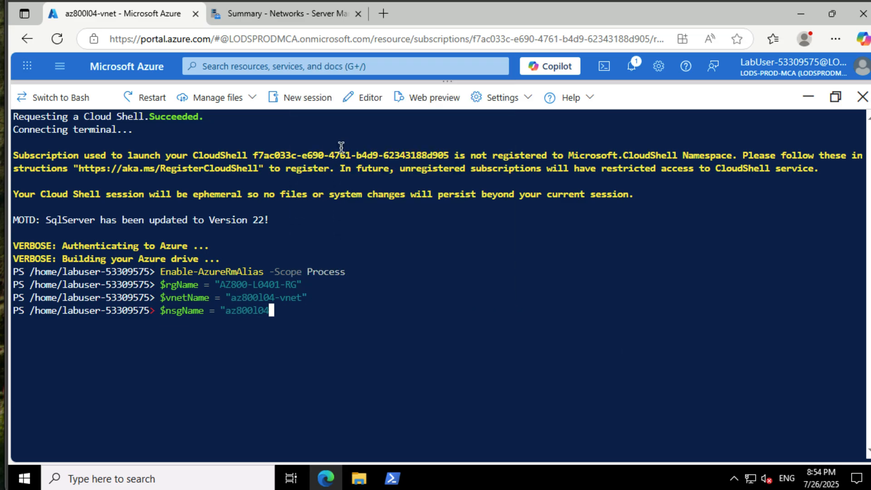
text(-)
key(BackSpace)
key(BackSpace)
key(BackSpace)
key(BackSpace)
key(BackSpace)
key(BackSpace)
key(BackSpace)
key(BackSpace)
key(BackSpace)
key(BackSpace)
key(BackSpace)
key(BackSpace)
key(BackSpace)
key(BackSpace)
key(BackSpace)
key(BackSpace)
key(BackSpace)
key(BackSpace)
key(BackSpace)
key(BackSpace)
key(BackSpace)
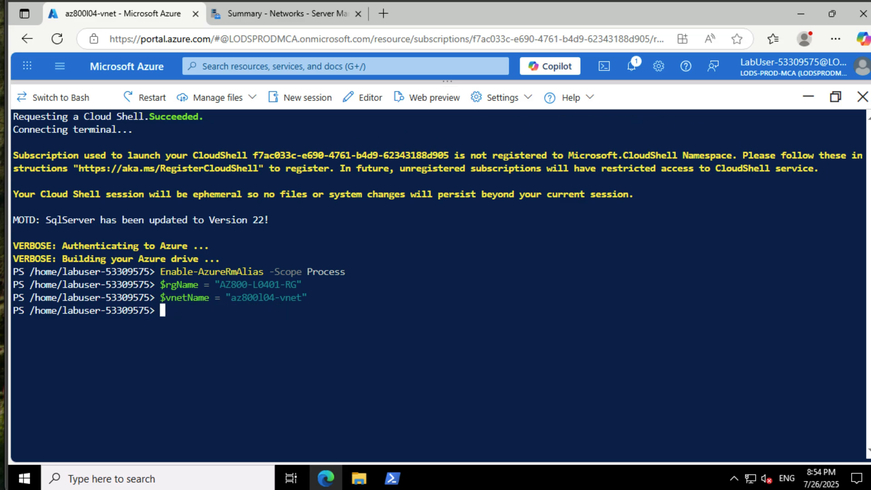
- Define the deployment variables (AZ800-L0401-RG, az800l04-vnet, az800l04-web-nsg, subnet1, eastus, wac-public-ip, Standard_D2s_v3) and a $scriptParams hashtable for VM az800l04-vmwac with GenerateSslCert $true
key(ctrl+v)
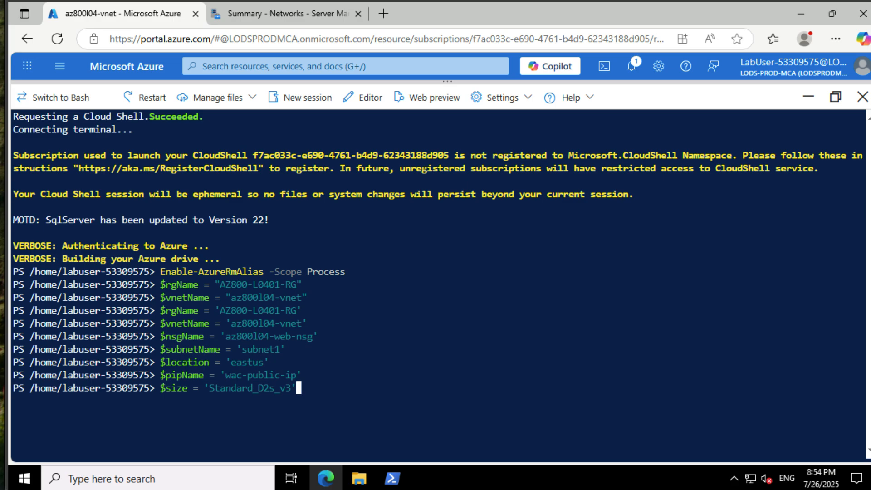
key(Return)
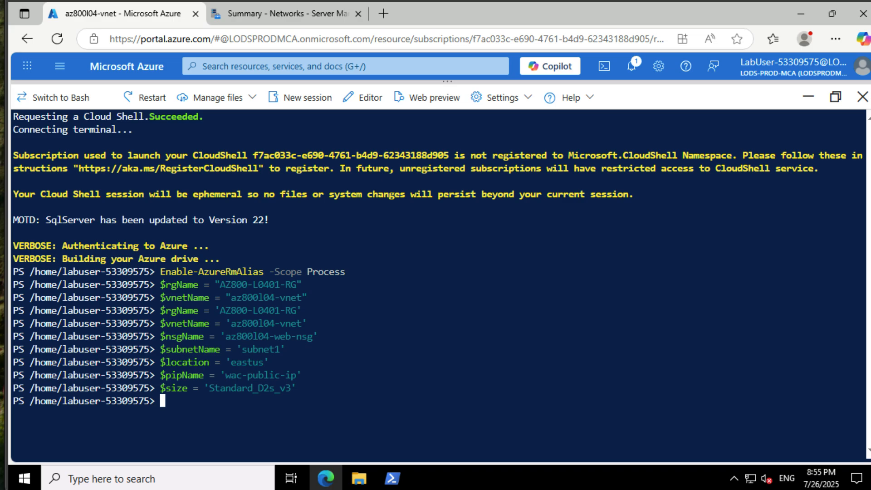
key(ctrl+v)
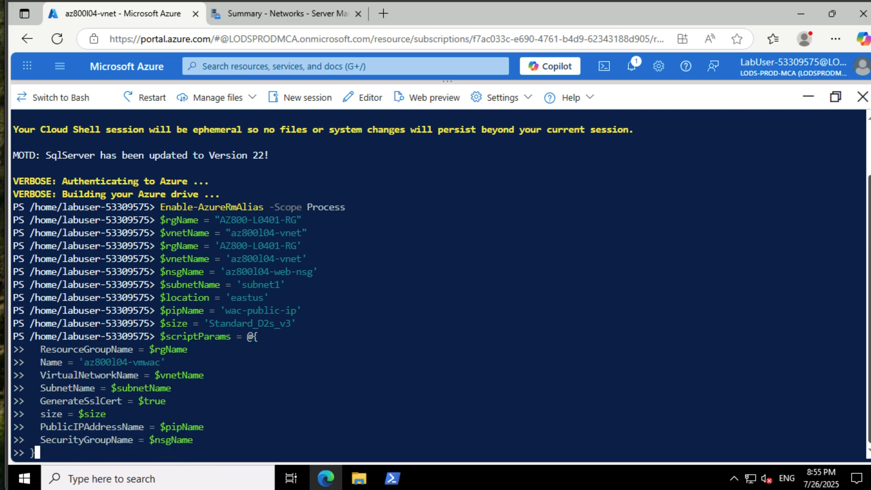
key(Return)
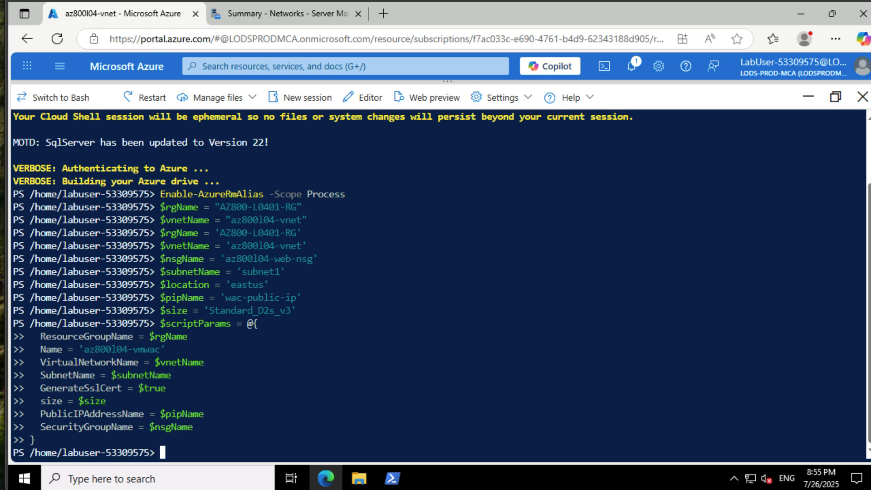
- Install the pswsman module from the untrusted PSGallery repository and run Disable-WSManCertVerification -All
text(Install-Module -Name pswsman)
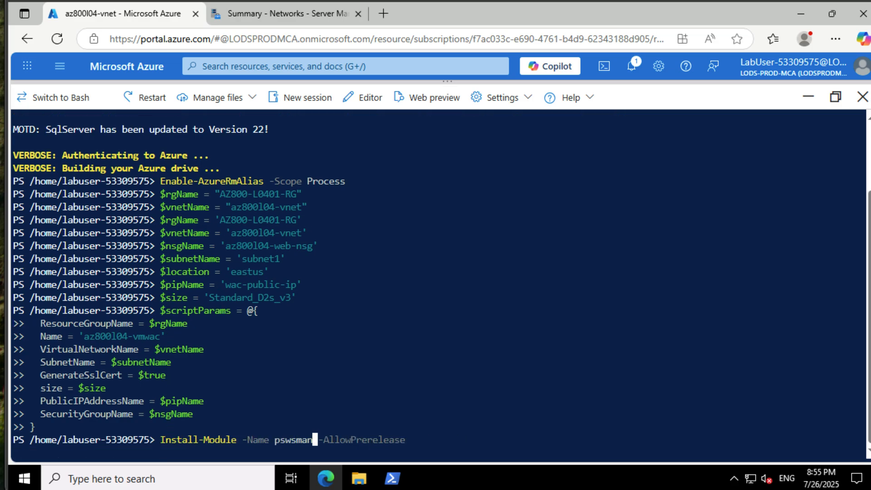
key(Return)
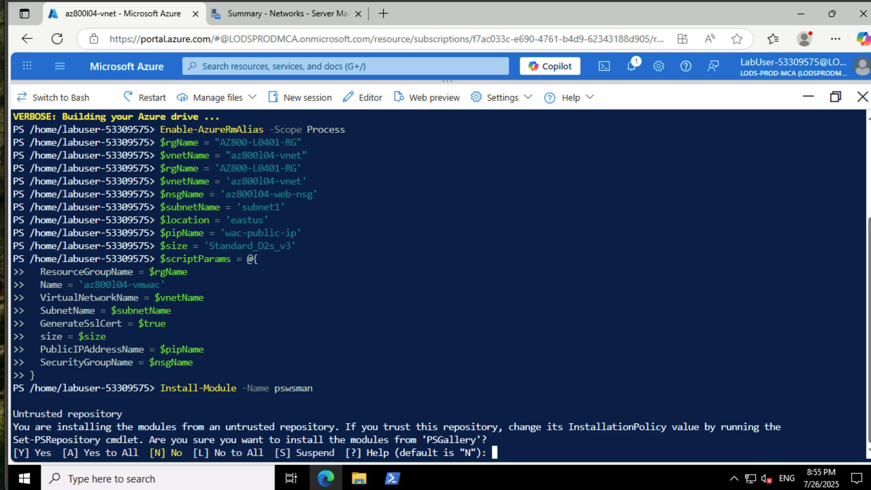
text(y)
key(Return)
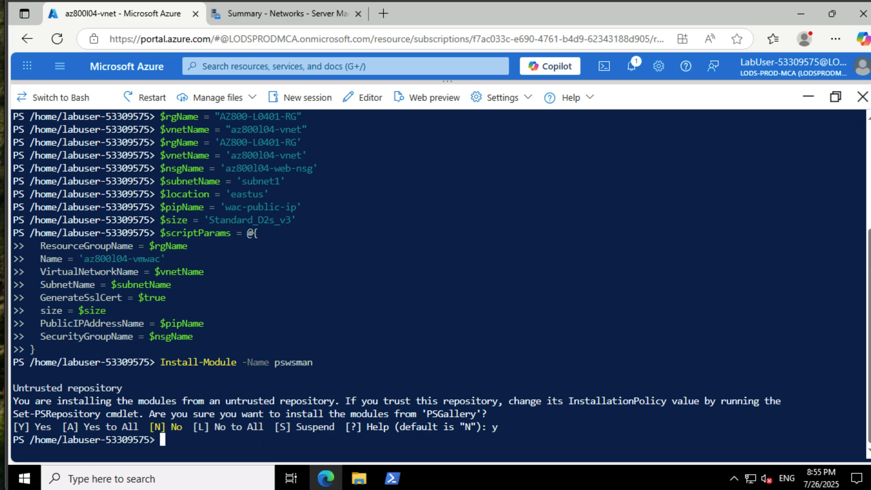
text(Disable-WSManCertVerification -All)
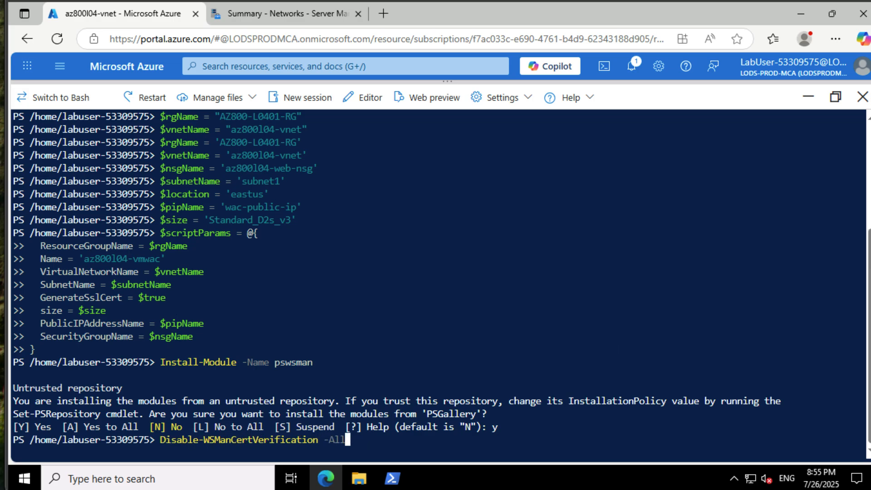
key(Return)
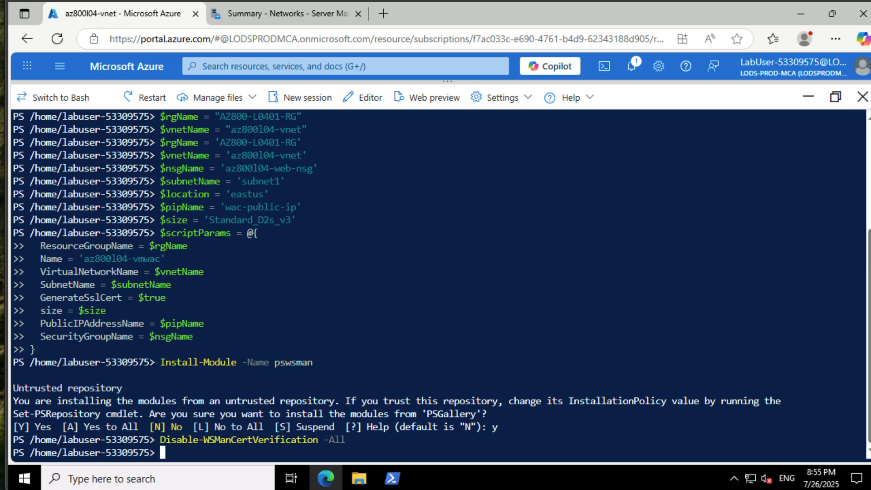
text(./Deploy-WACAzVM.ps1 @scriptParams)
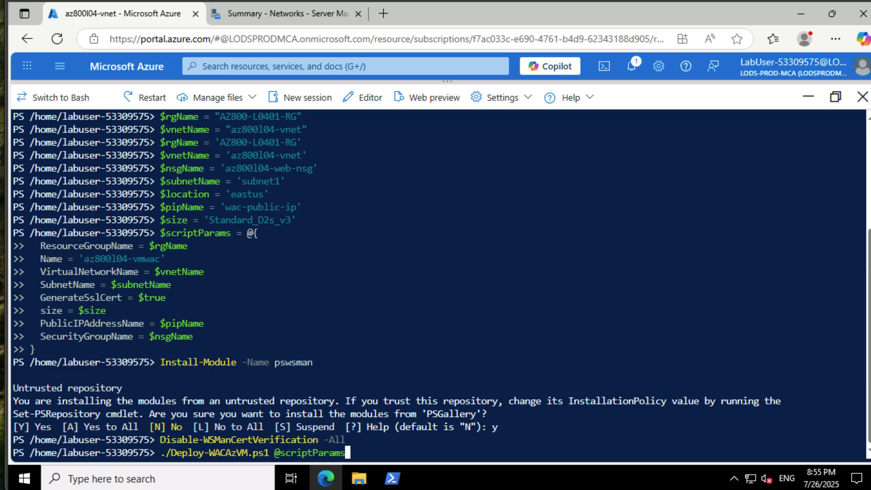
key(Return)
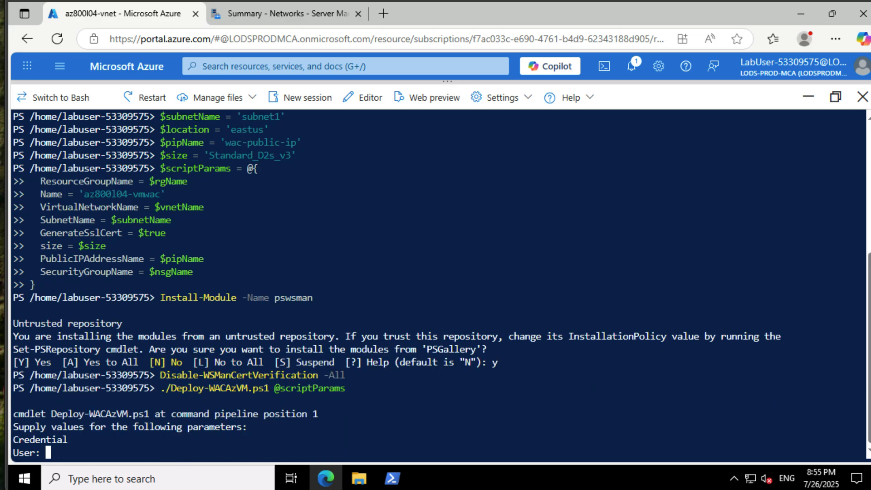
text(johannes)
key(Return)
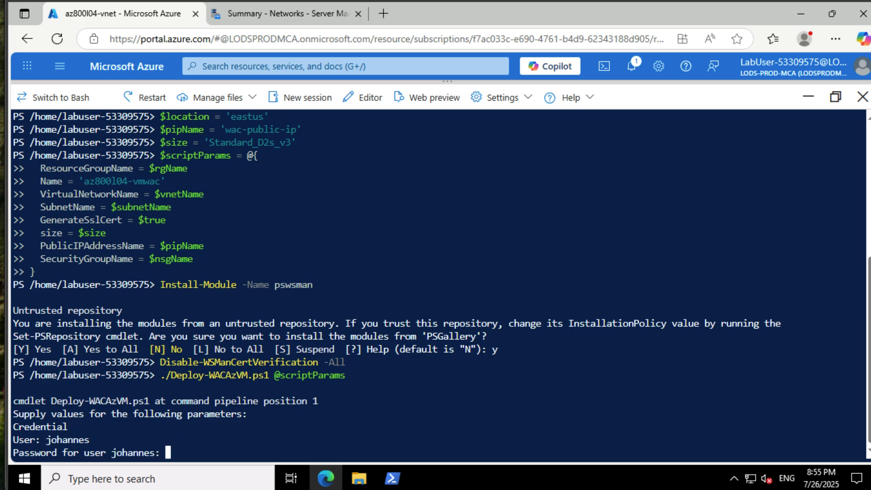
key(ctrl+v)
key(Return)
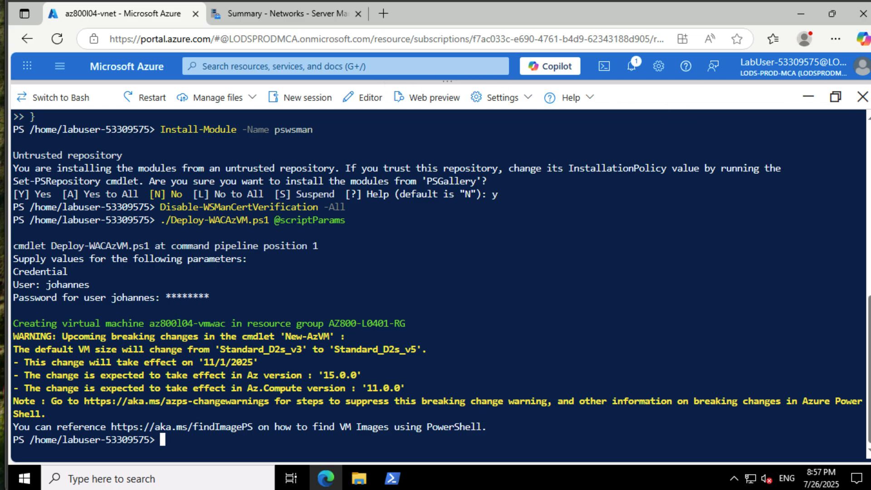
- Close the Cloud Shell and open the az800l04-vmwac virtual machine in the portal
click(863, 97)
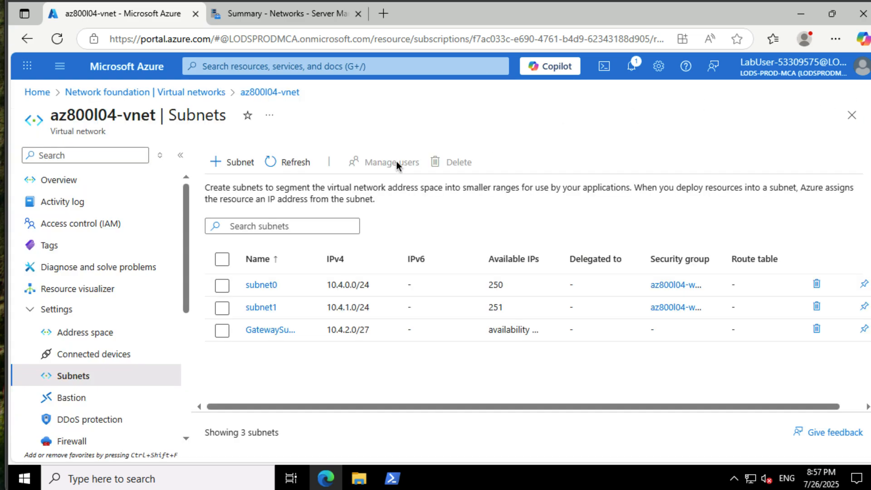
click(273, 64)
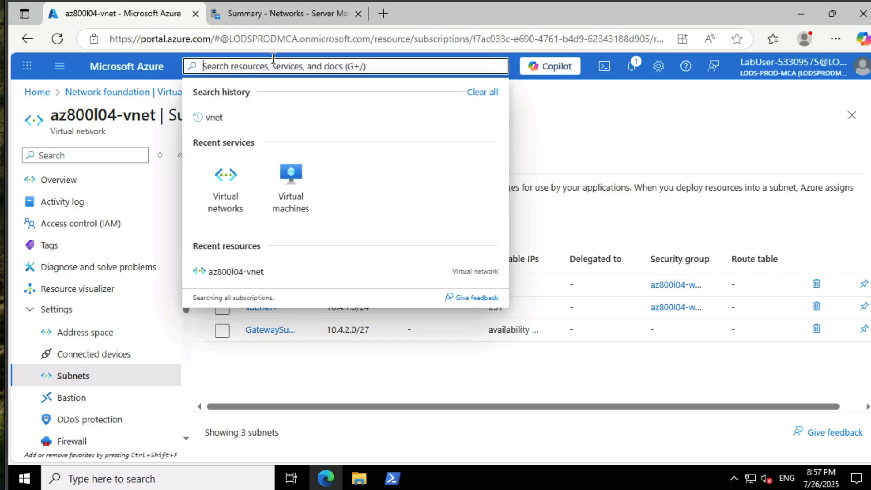
click(284, 184)
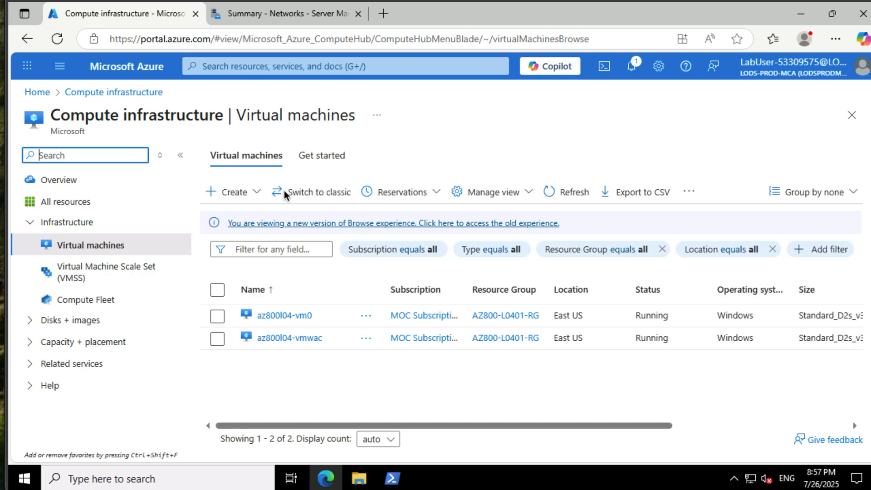
click(319, 345)
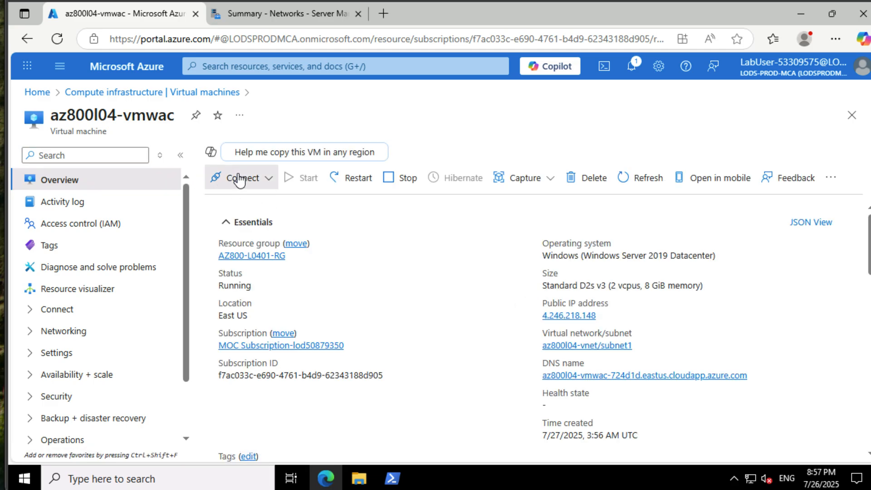
- Download the native RDP file for az800l04-vmwac and keep it despite the browser's safety warning
click(231, 179)
click(249, 203)
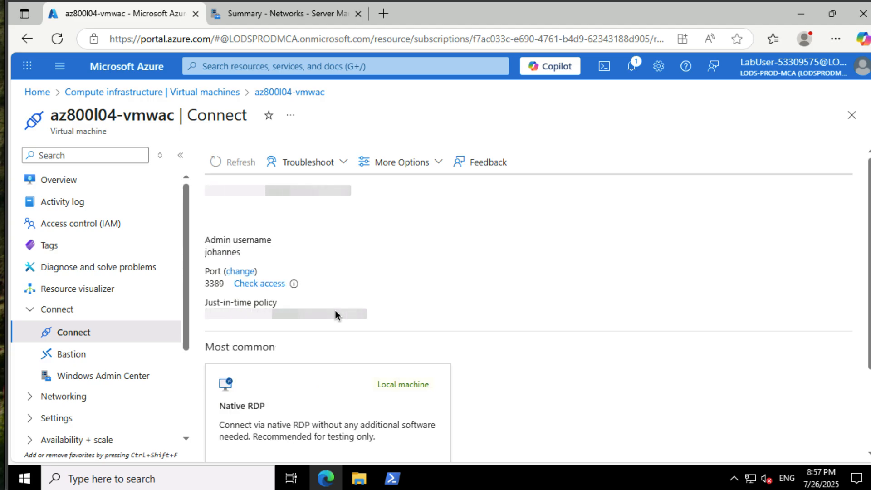
scroll(335, 309, down, 3)
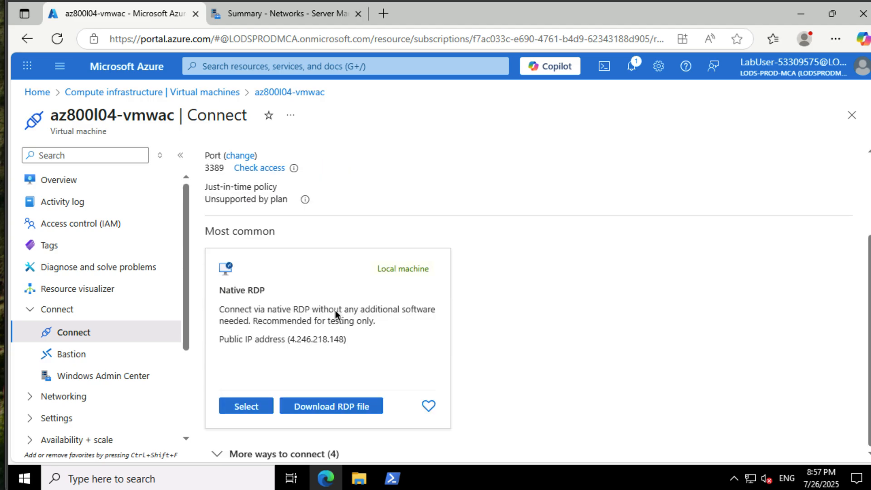
click(335, 405)
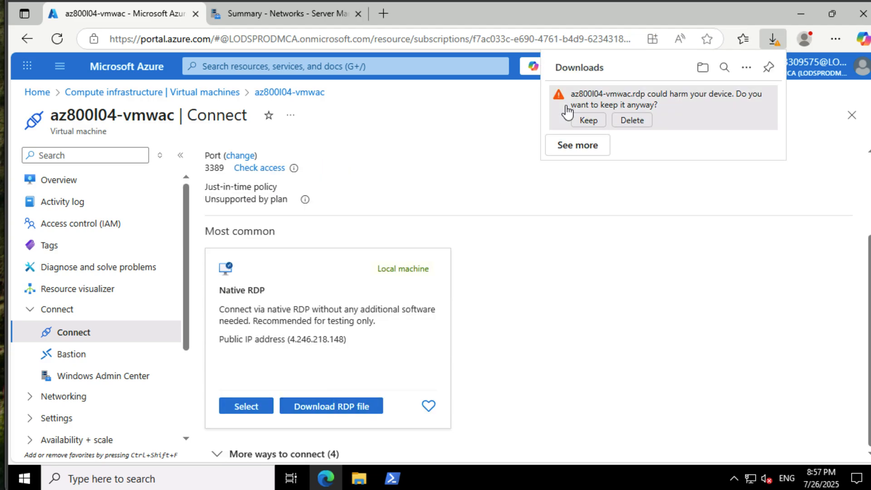
click(587, 119)
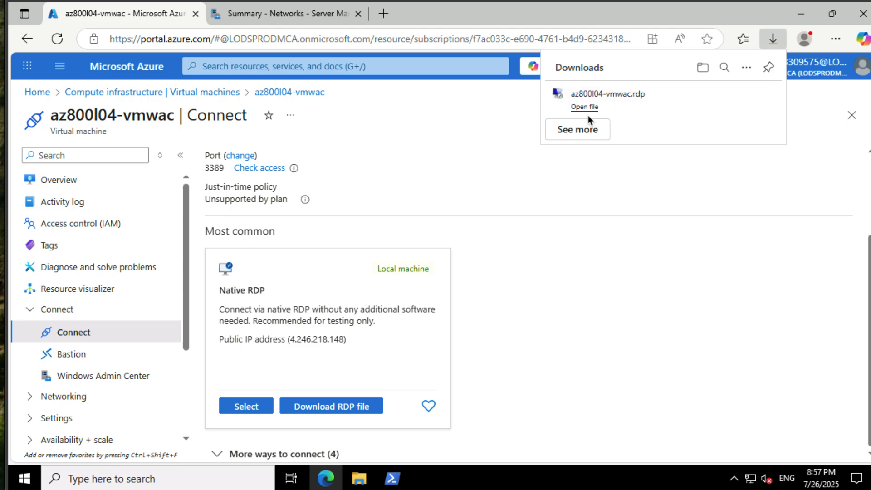
- Open az800l04-vmwac.rdp and connect to the virtual machine by entering the administrator password
click(584, 108)
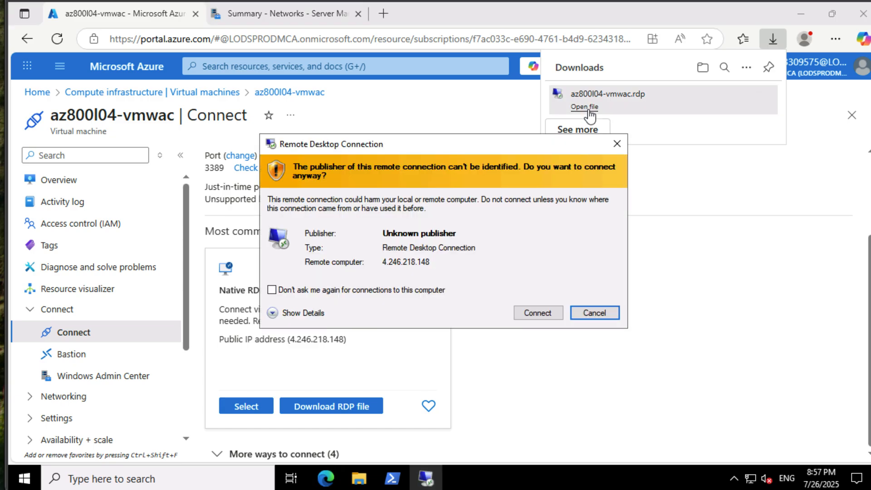
click(546, 313)
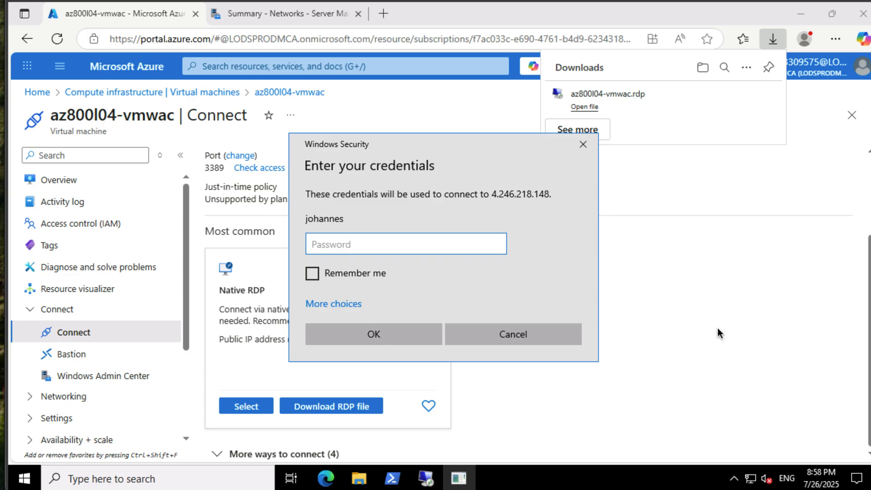
key(ctrl+v)
click(401, 336)
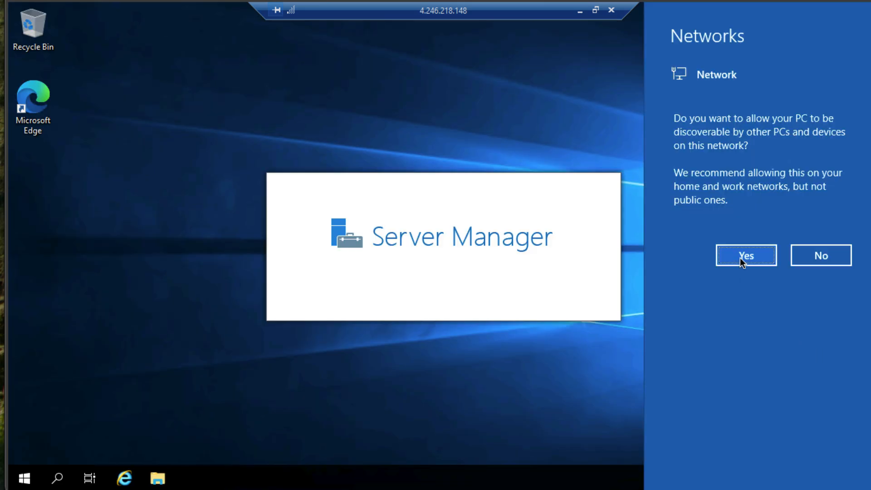
click(741, 259)
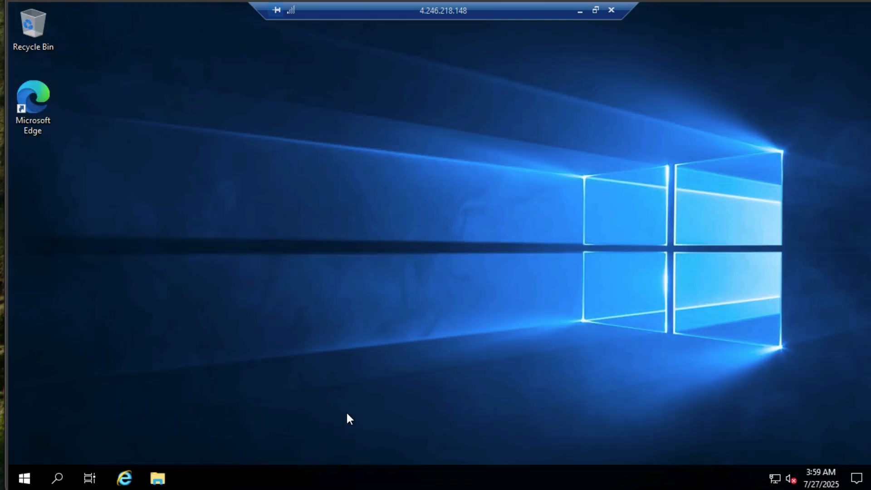
right_click(24, 480)
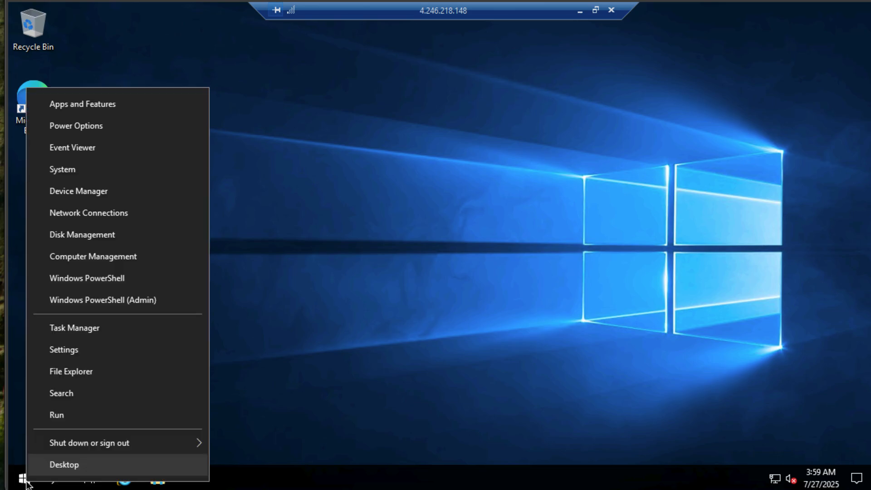
click(80, 298)
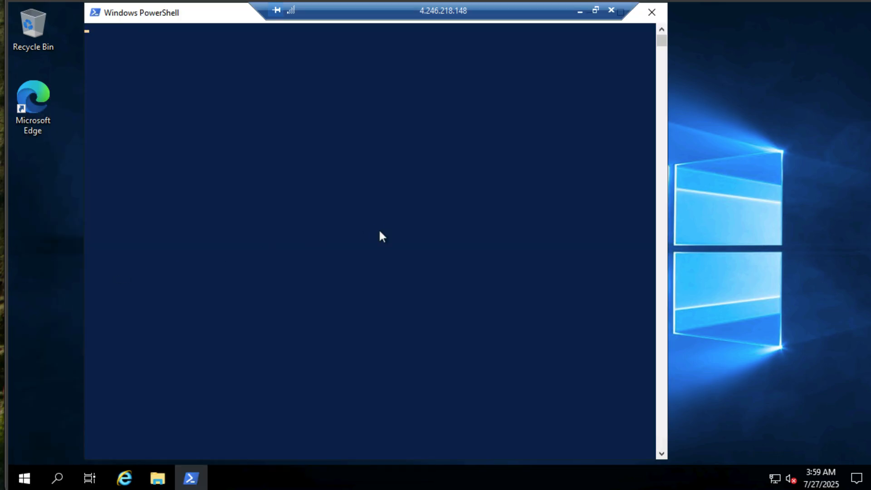
text(Start-BitsTransfer -Source https://aka.ms/WACDownload -Destination "$env:USERPROFILE\Downloads\WindowsAdminCenter.exe")
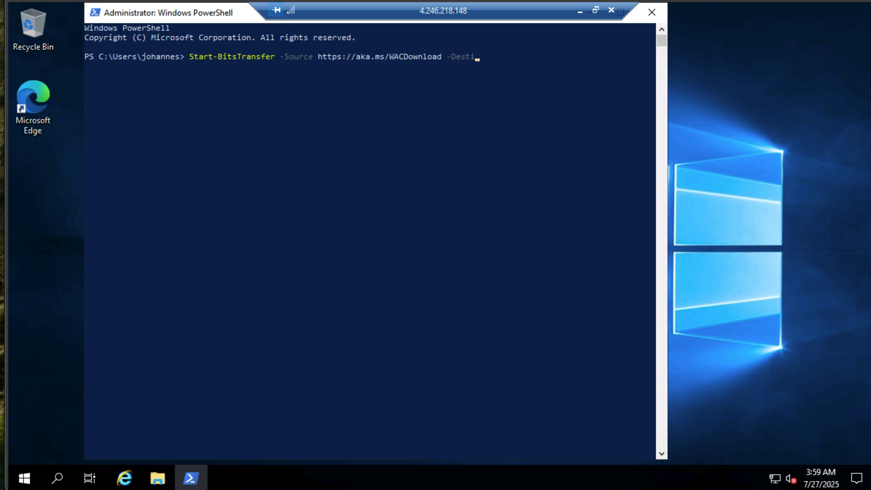
key(Return)
click(652, 13)
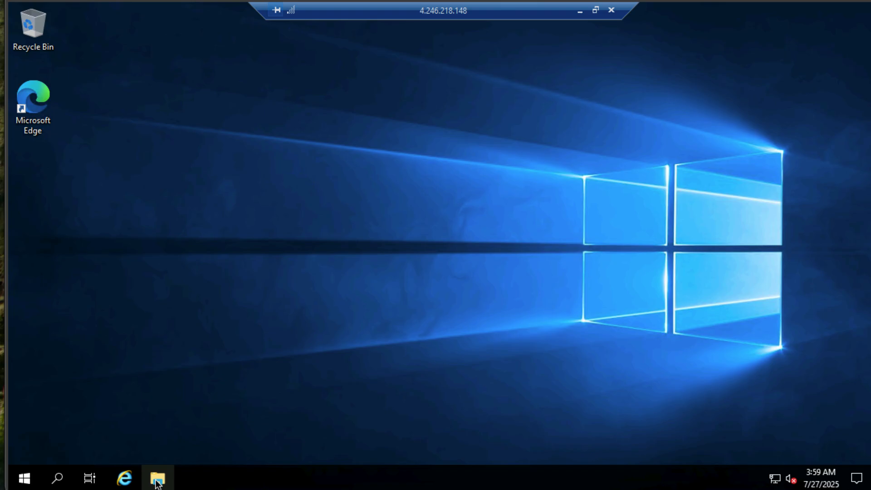
- Run the WindowsAdminCenter installer from the VM's Downloads folder, accepting the license terms and choosing Express setup
click(156, 479)
click(352, 125)
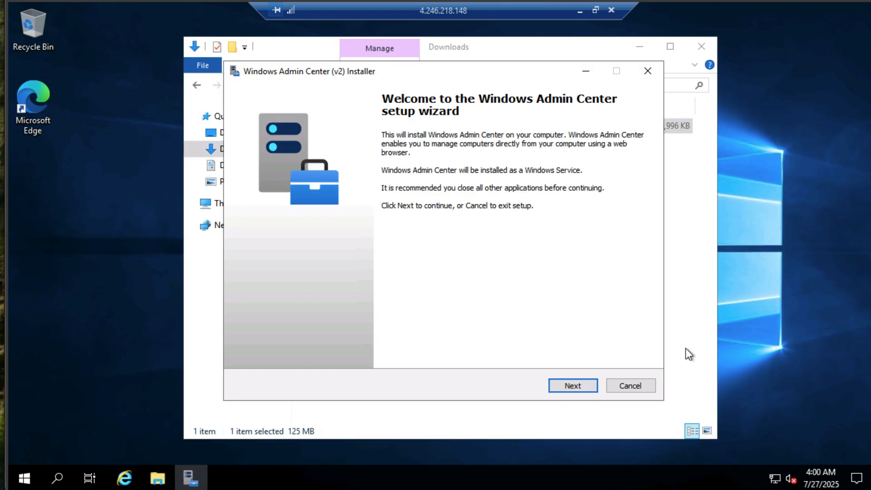
click(565, 386)
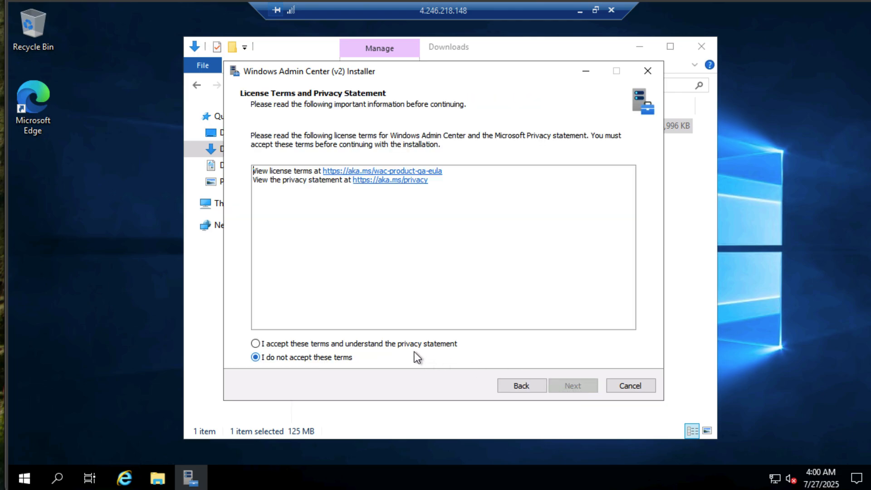
click(401, 344)
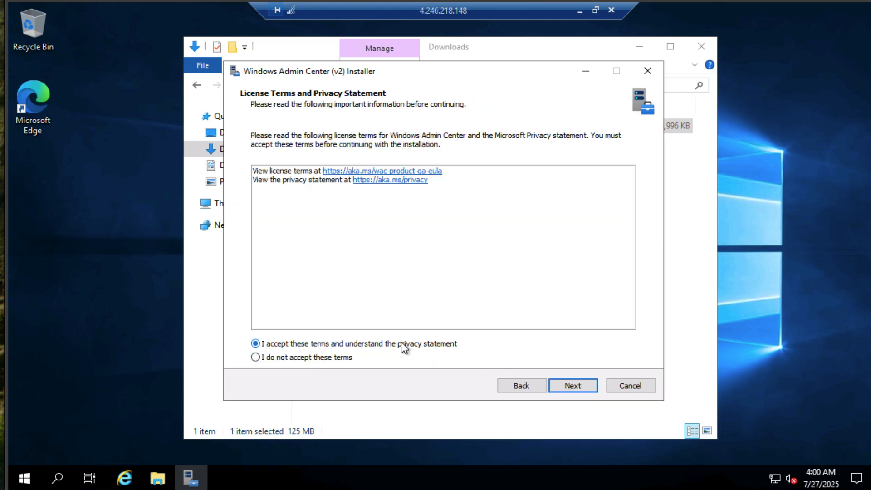
click(585, 385)
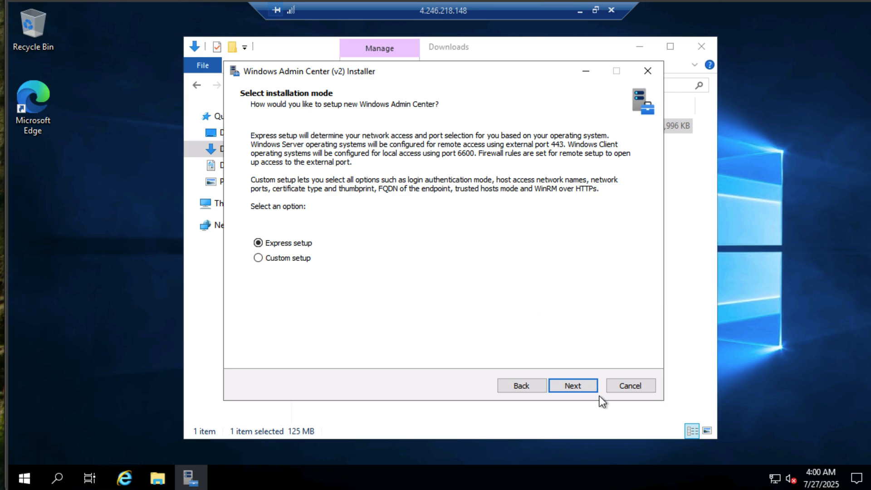
click(587, 388)
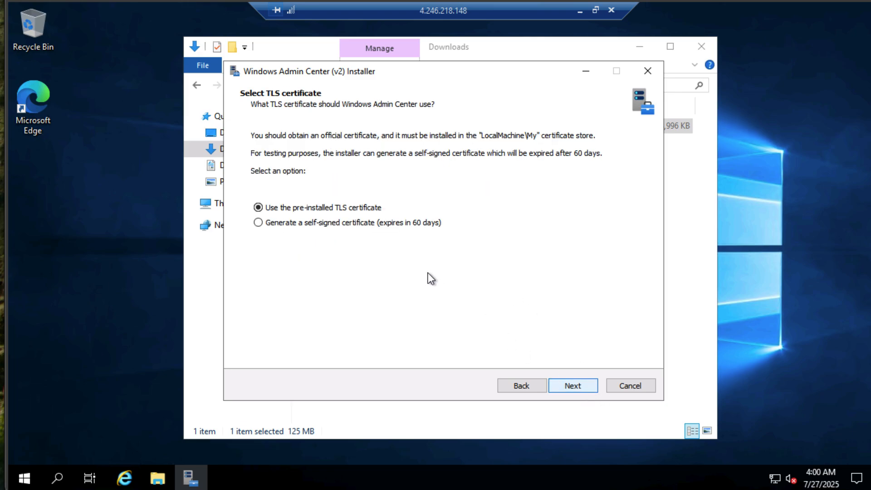
- Choose to generate a self-signed certificate that expires in 60 days, and disable automatic updates
click(382, 224)
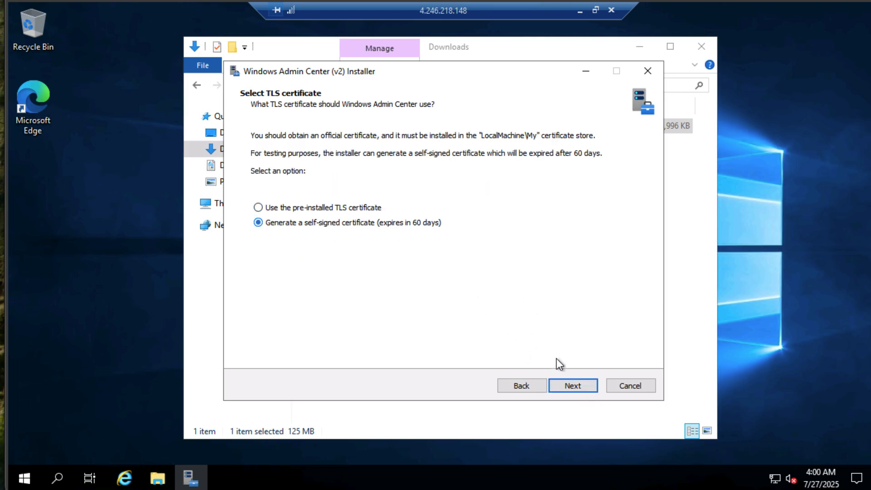
click(570, 384)
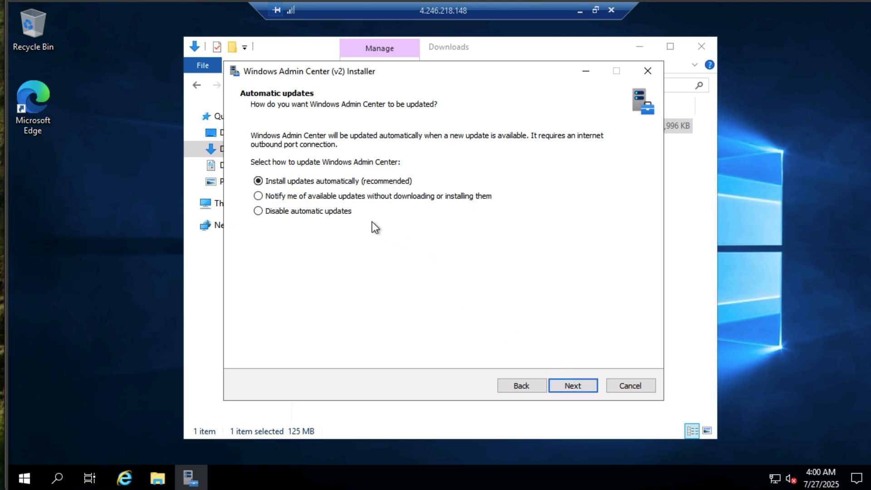
click(338, 195)
click(325, 212)
click(570, 390)
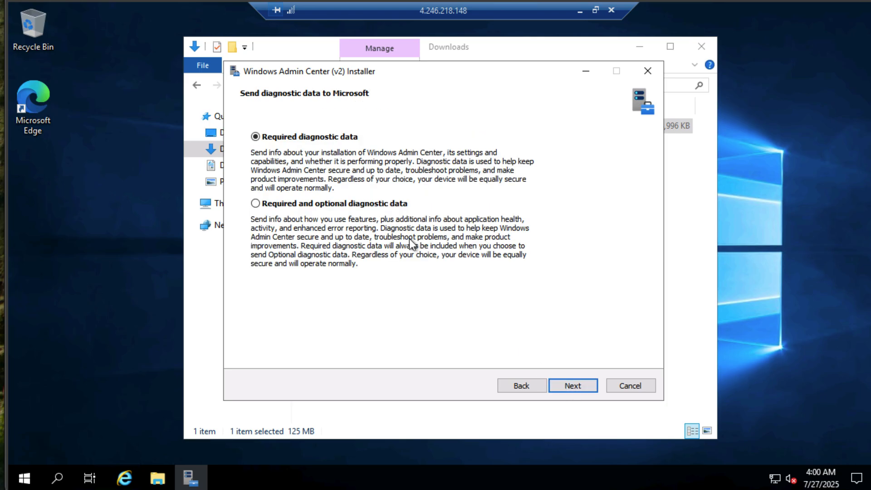
- Install Windows Admin Center with required diagnostic data only, and finish setup with the option to start it
click(571, 385)
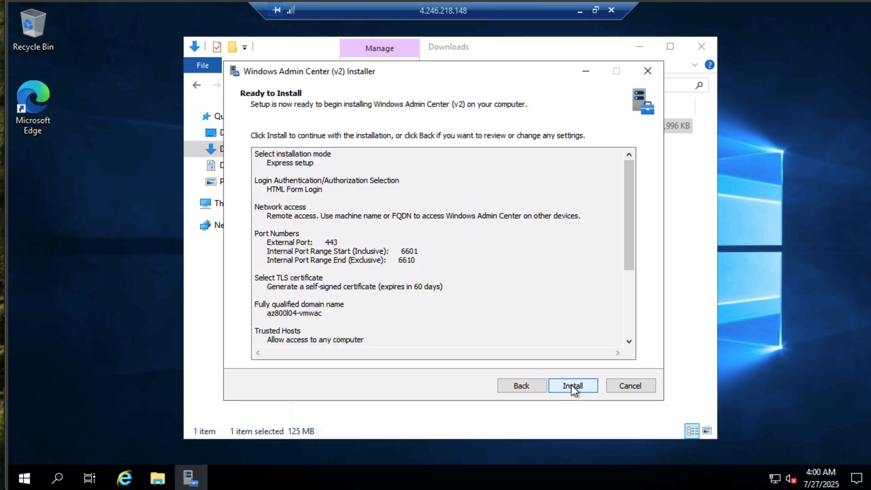
click(570, 384)
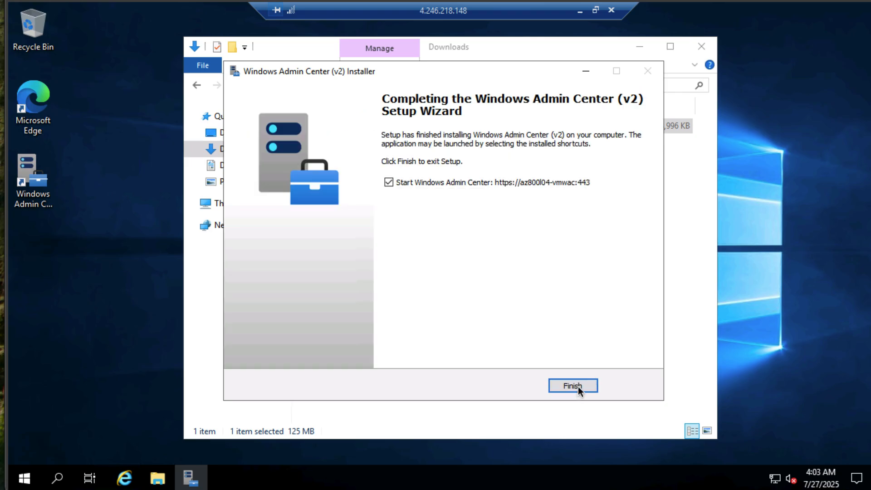
click(573, 385)
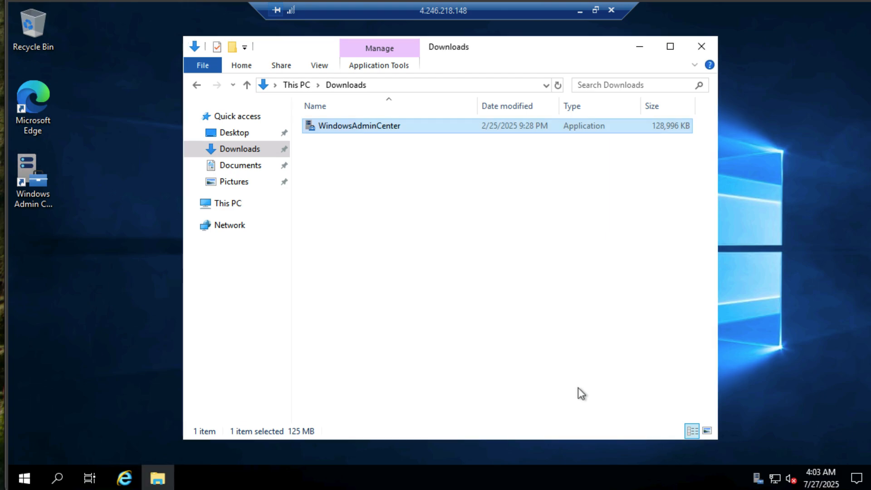
- Minimize the remote session and copy the DNS name from the az800l04-vmwac overview in the Azure portal
click(579, 13)
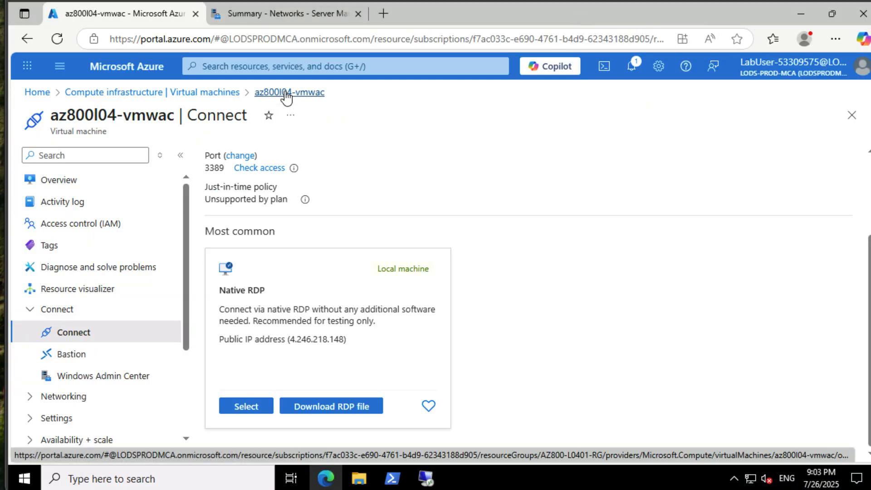
click(98, 188)
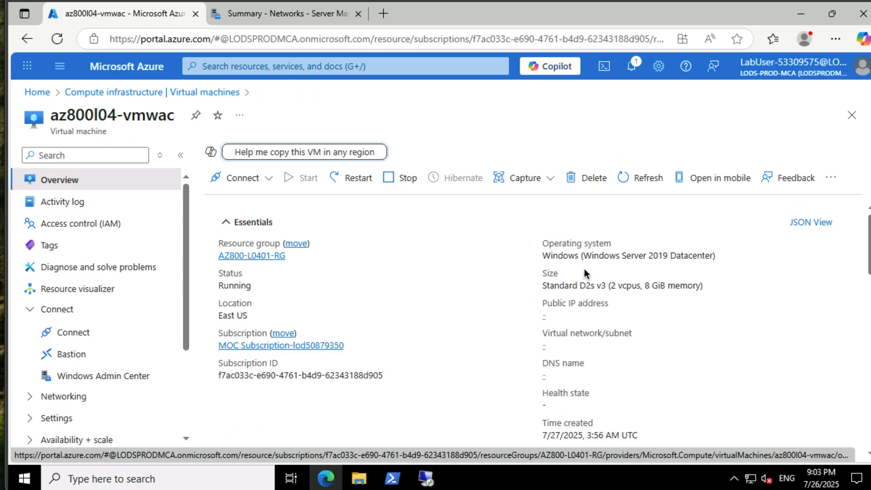
scroll(449, 323, down, 7)
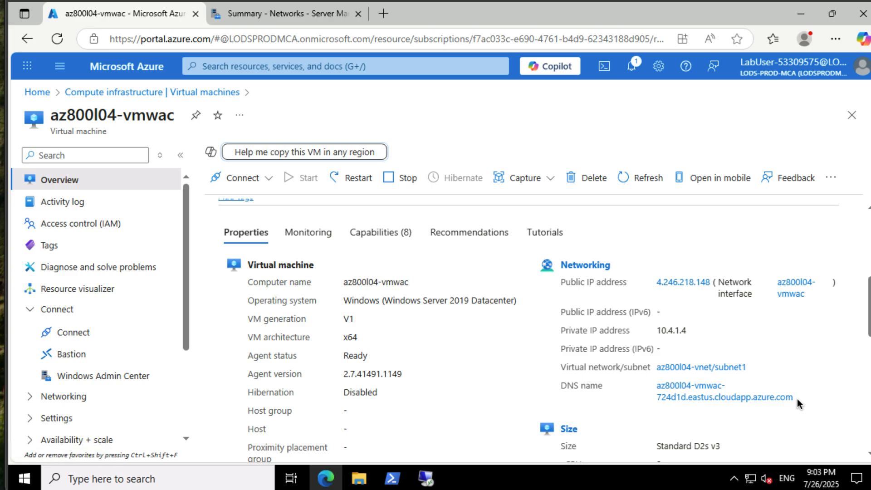
scroll(796, 398, down, 1)
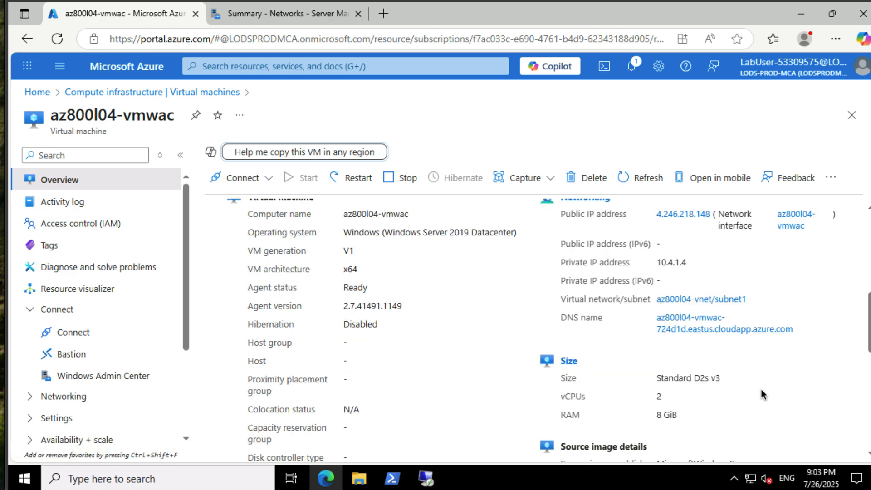
click(733, 331)
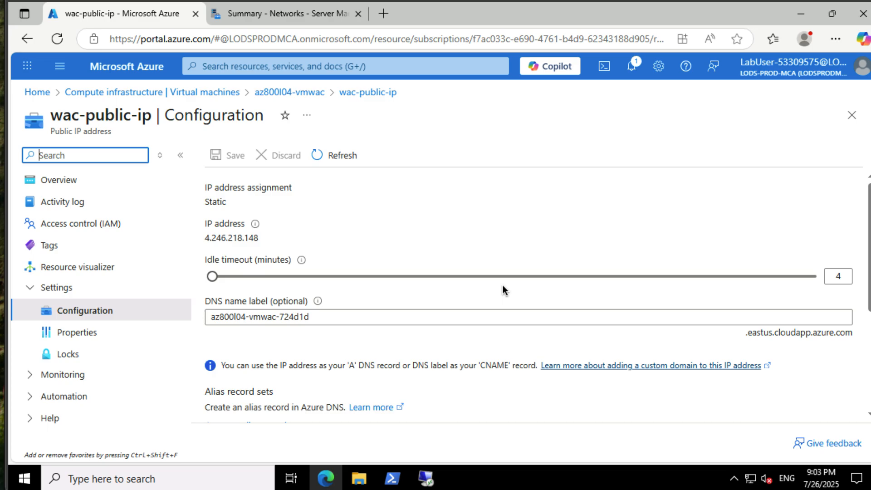
click(27, 39)
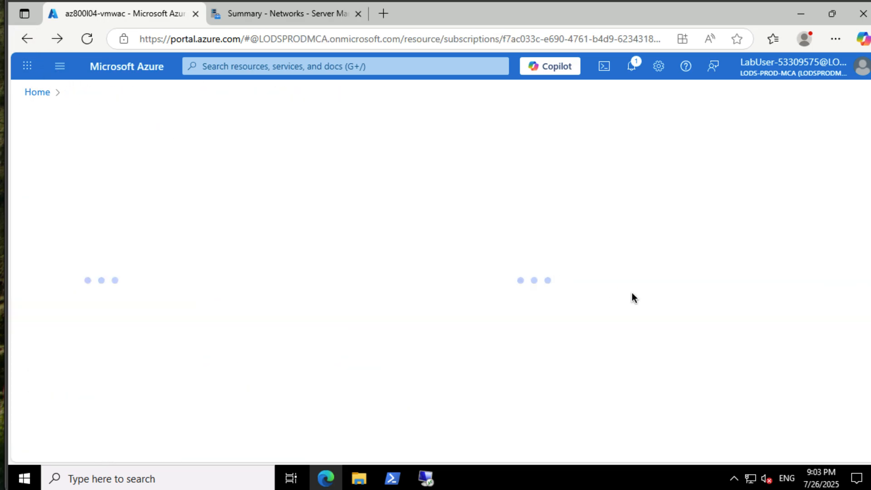
scroll(749, 363, down, 2)
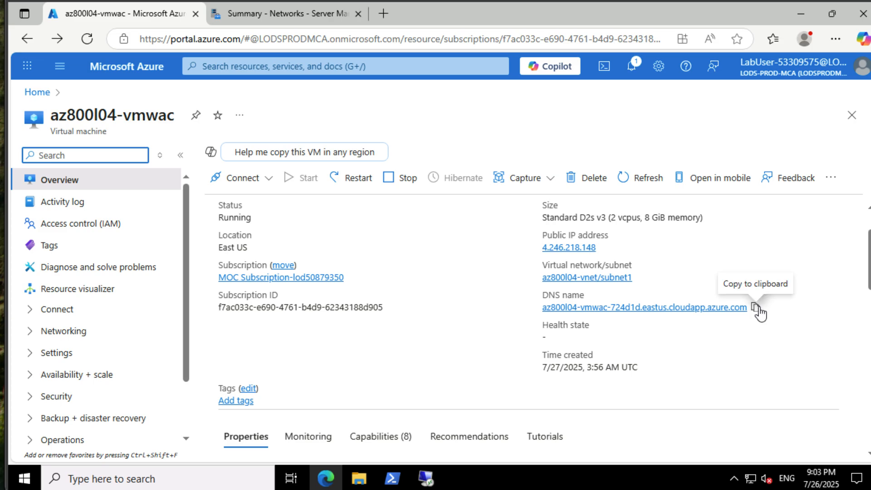
click(755, 308)
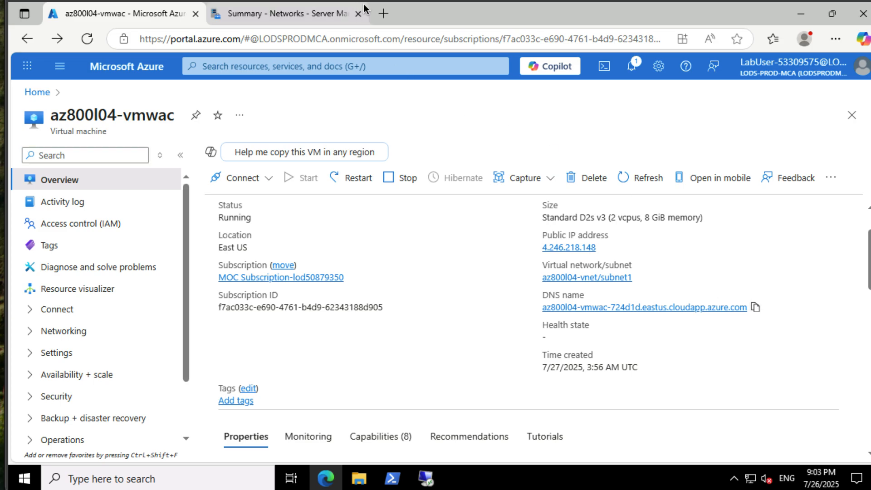
- Try to open the copied az800l04-vmwac DNS name in a new browser tab
click(383, 13)
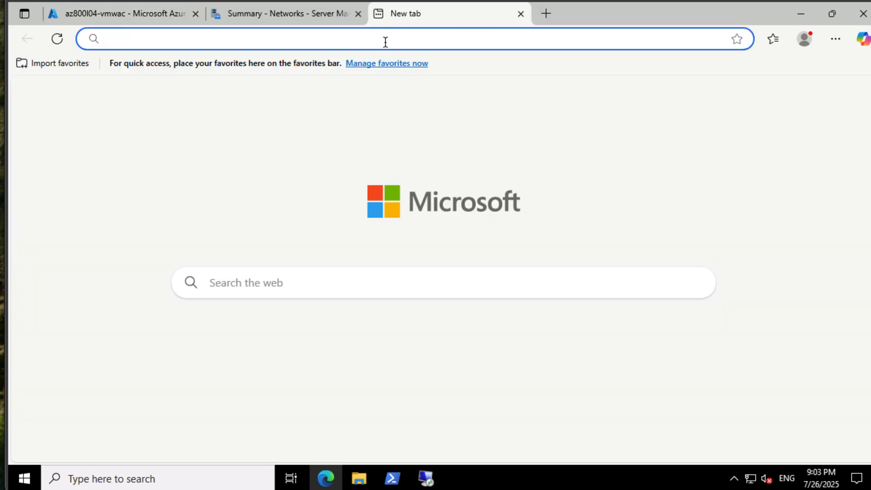
key(ctrl+v)
key(Return)
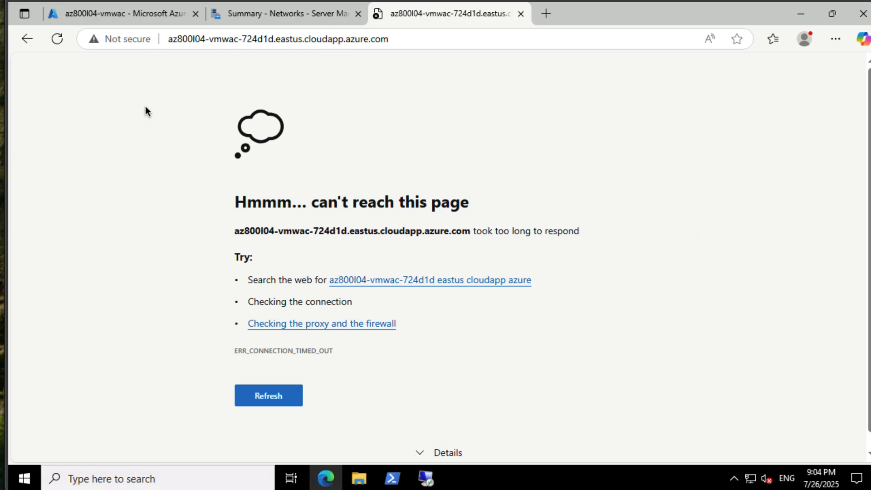
click(181, 43)
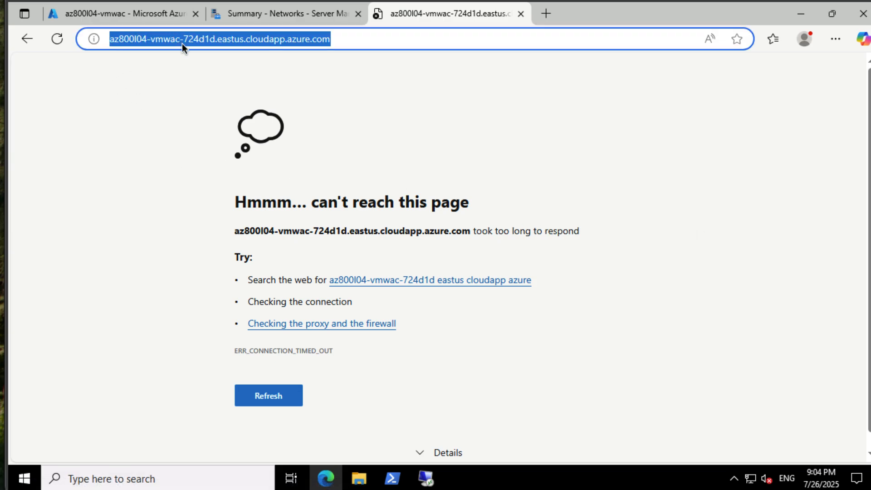
key(Home)
text(ht)
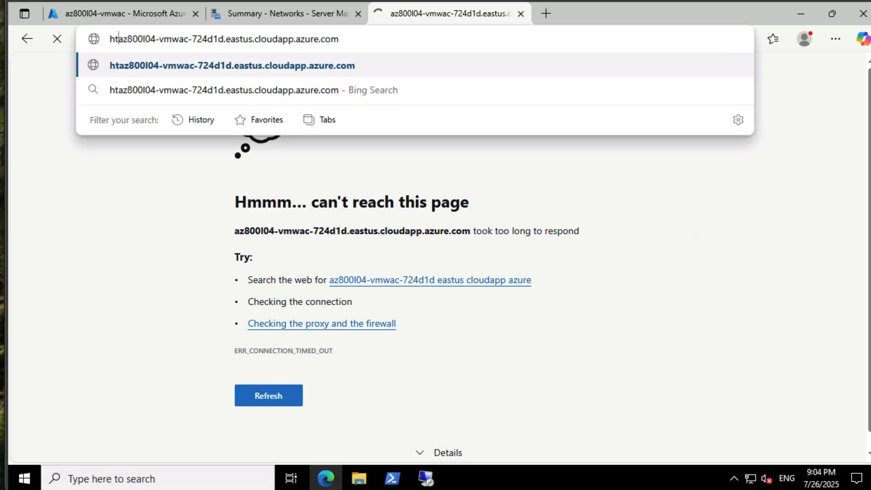
text(tps>)
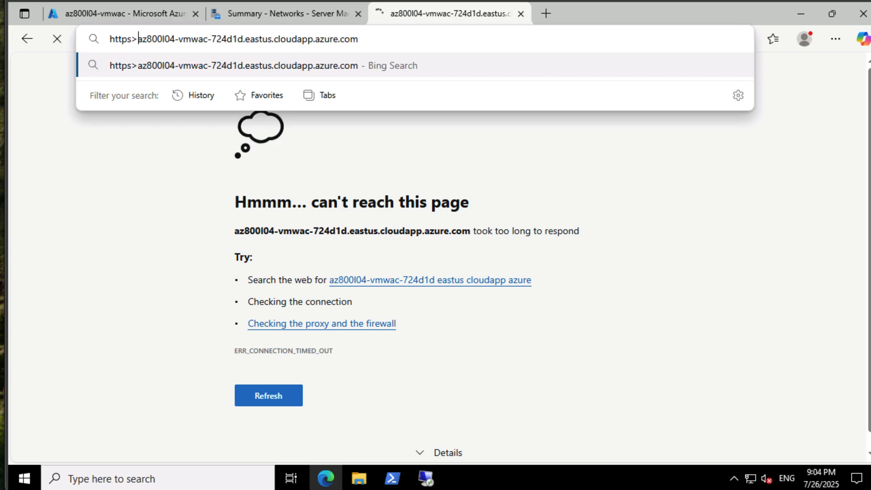
key(BackSpace)
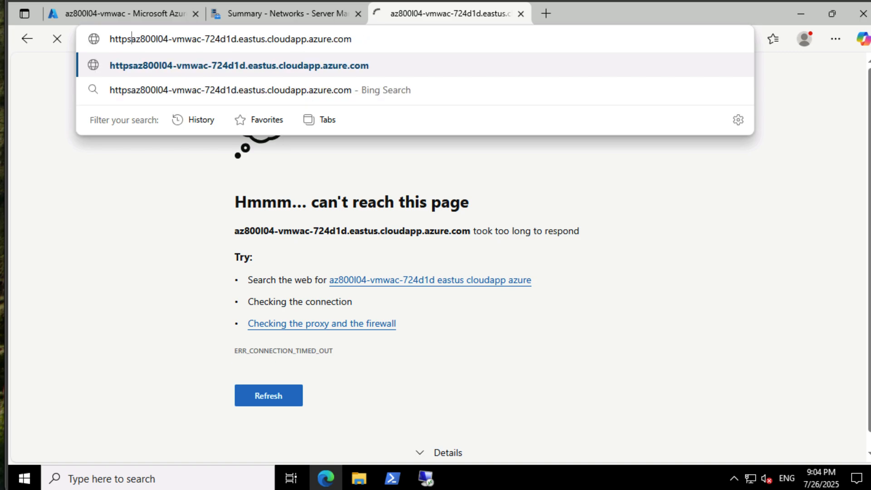
text(://)
key(Return)
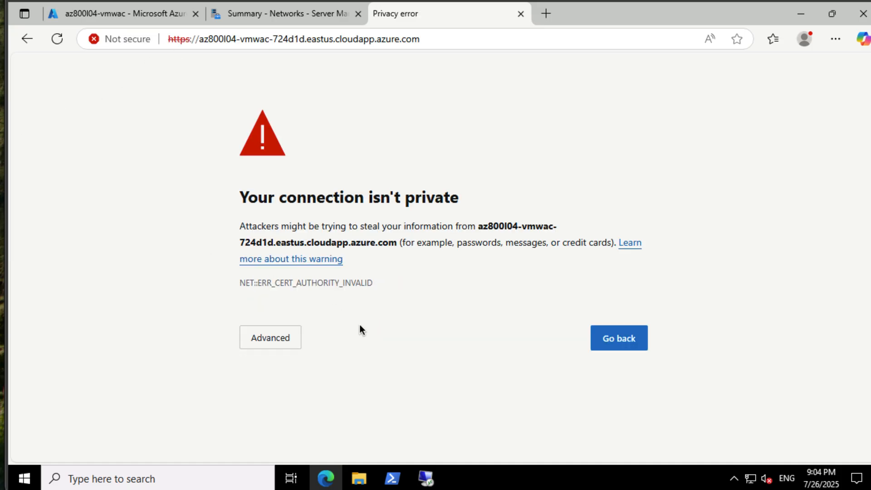
click(277, 349)
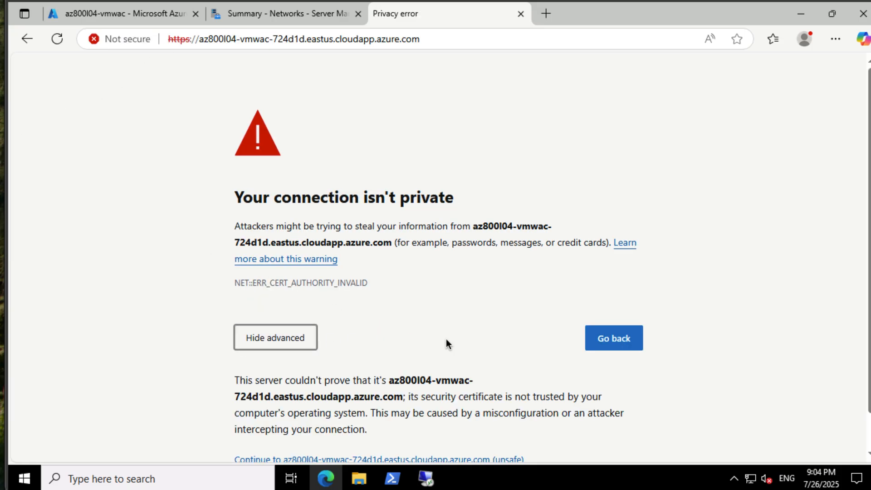
scroll(446, 338, down, 1)
click(433, 421)
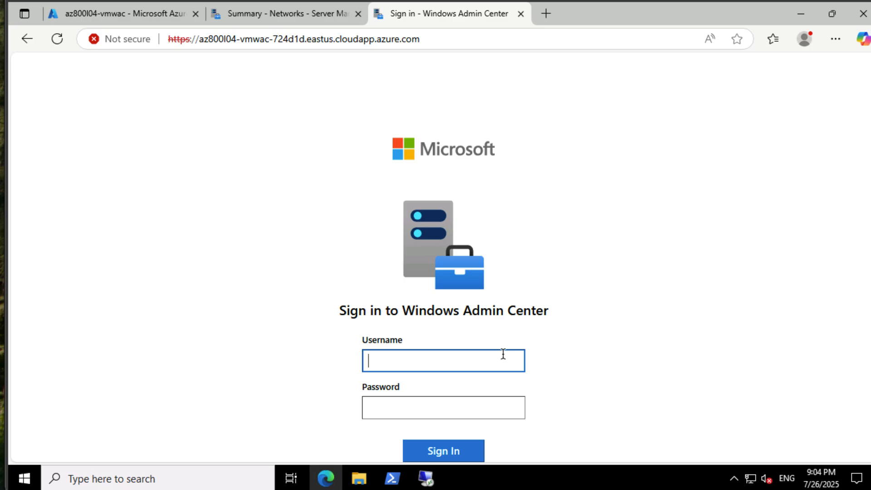
- Sign in to Windows Admin Center with the administrator's username and password, and dismiss any browser prompt
text(johannes)
key(Tab)
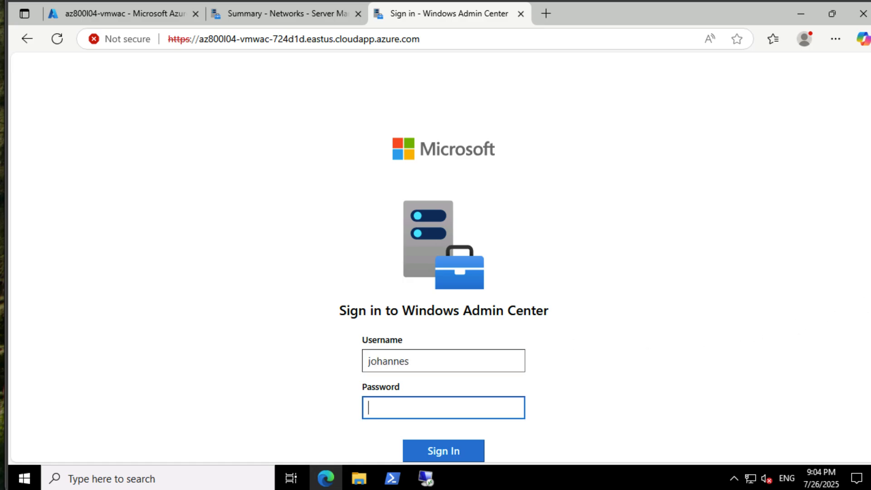
key(ctrl+v)
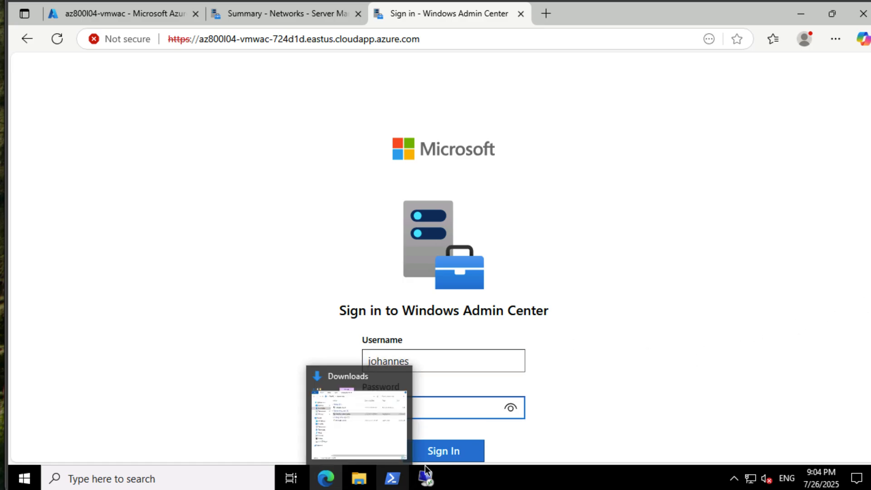
click(467, 446)
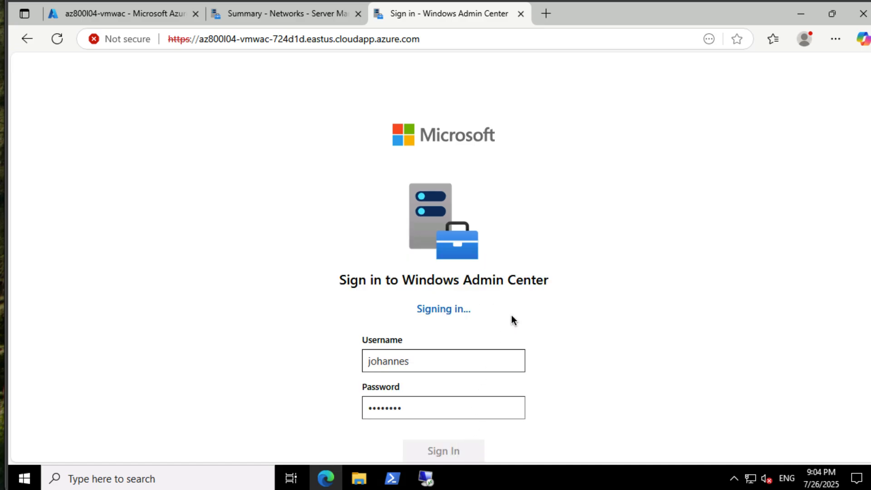
click(733, 69)
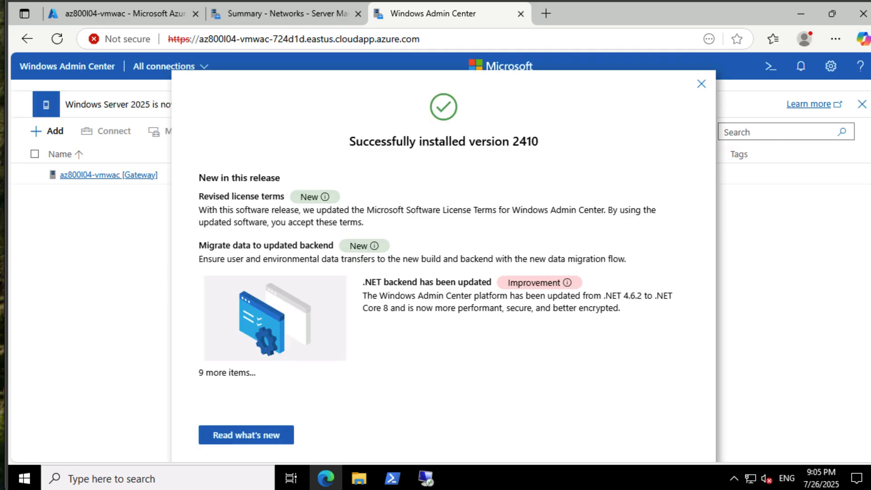
- Close the release notes, open the az800l04-vmwac [Gateway] server overview, and return to the Azure portal
click(701, 84)
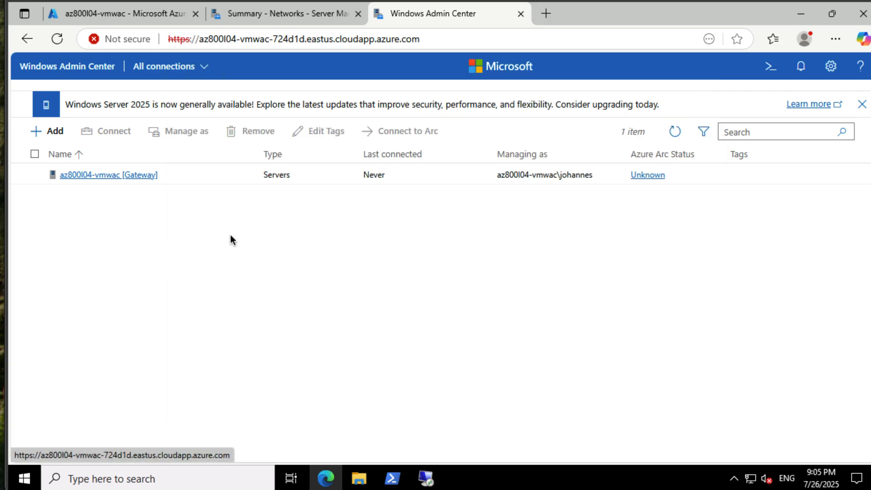
click(114, 183)
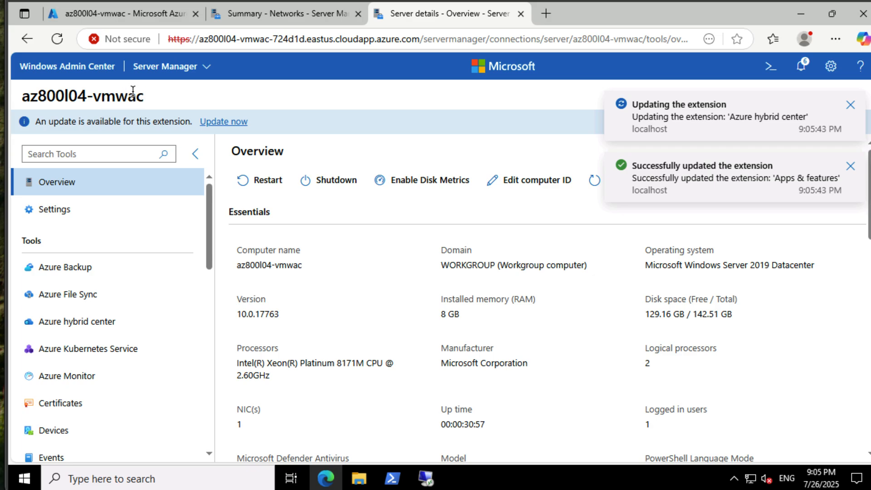
click(151, 17)
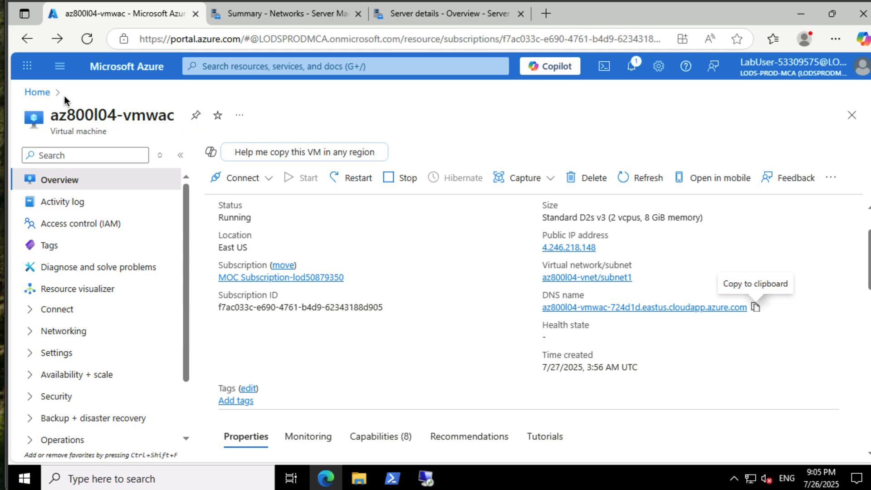
- Open the RunPowerShellScript run command for the az800l04-vm0 virtual machine
click(247, 67)
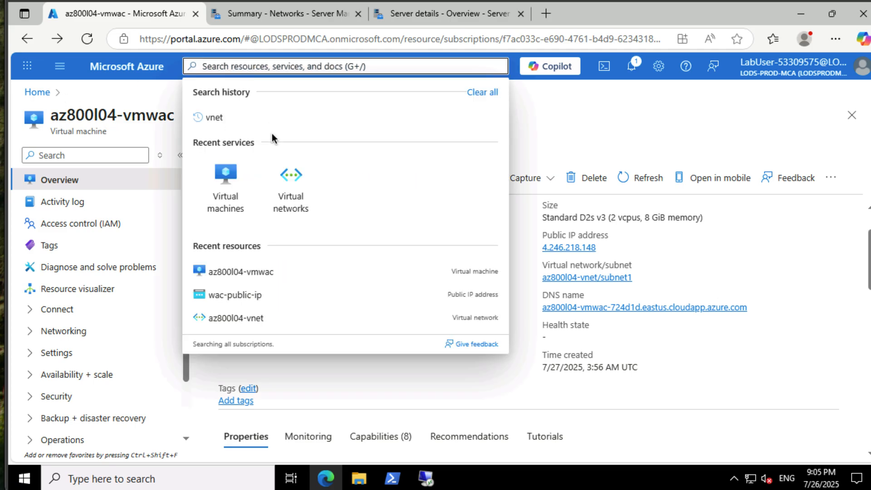
click(255, 202)
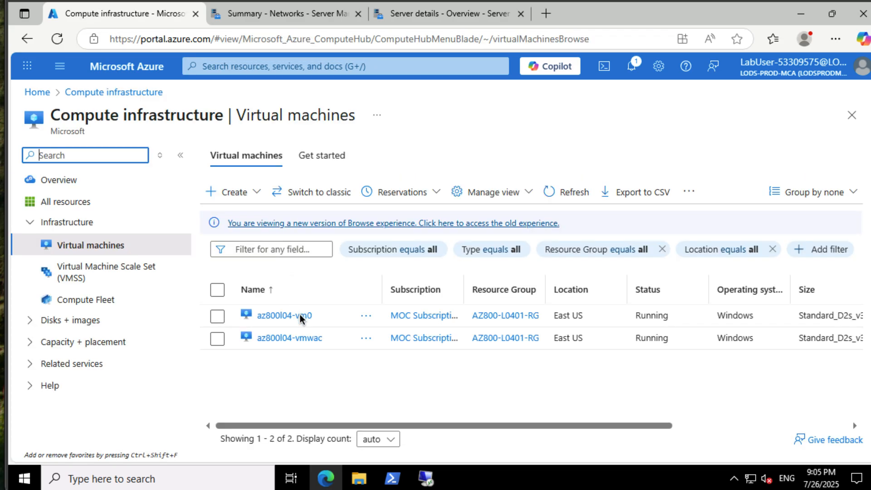
click(295, 314)
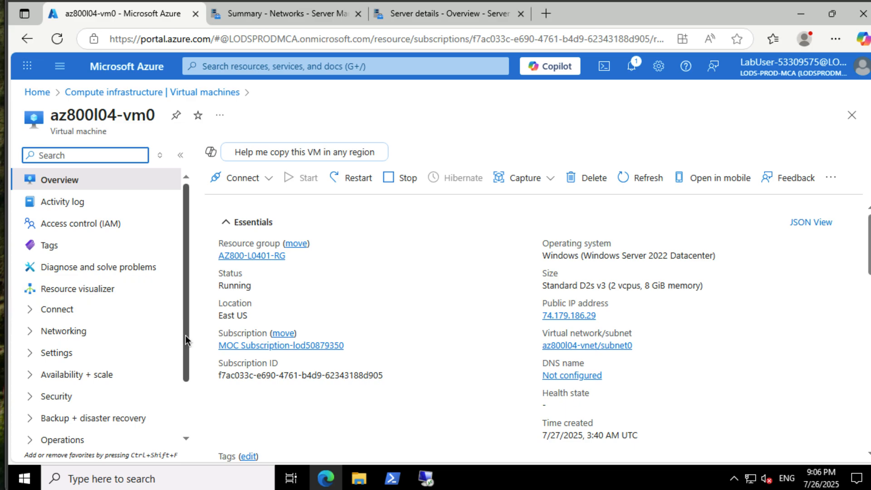
drag(186, 335, 194, 380)
click(80, 380)
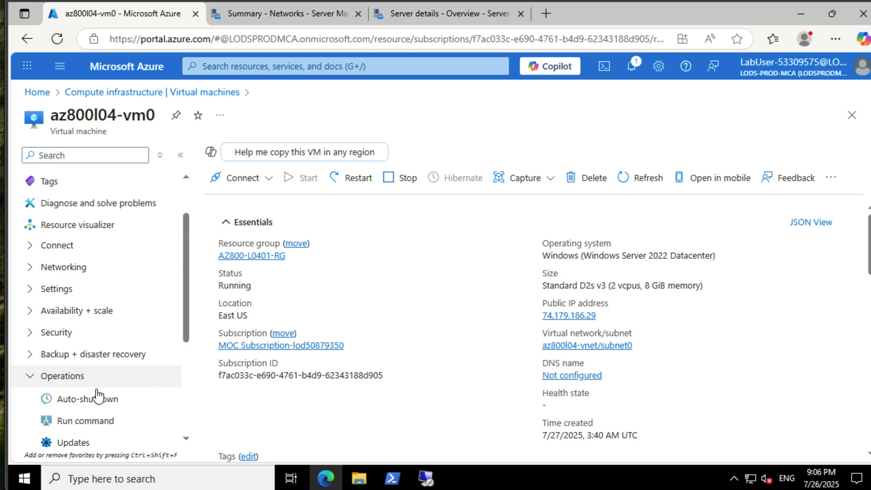
click(84, 421)
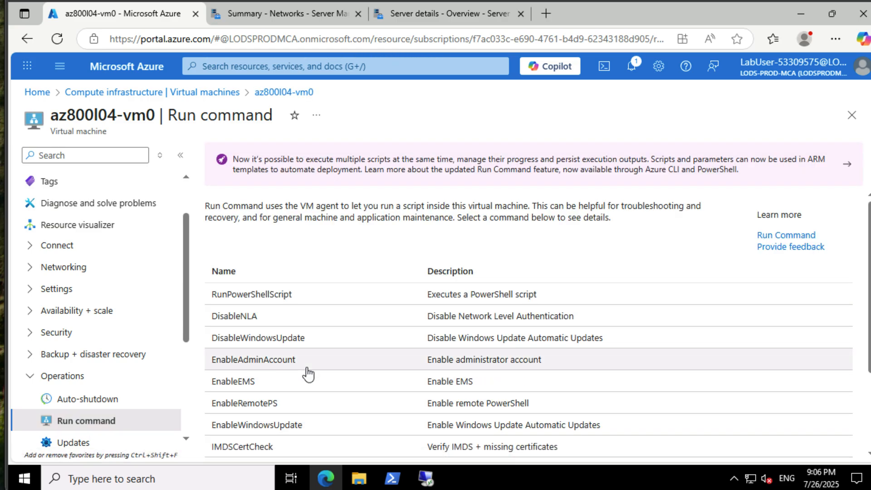
click(275, 298)
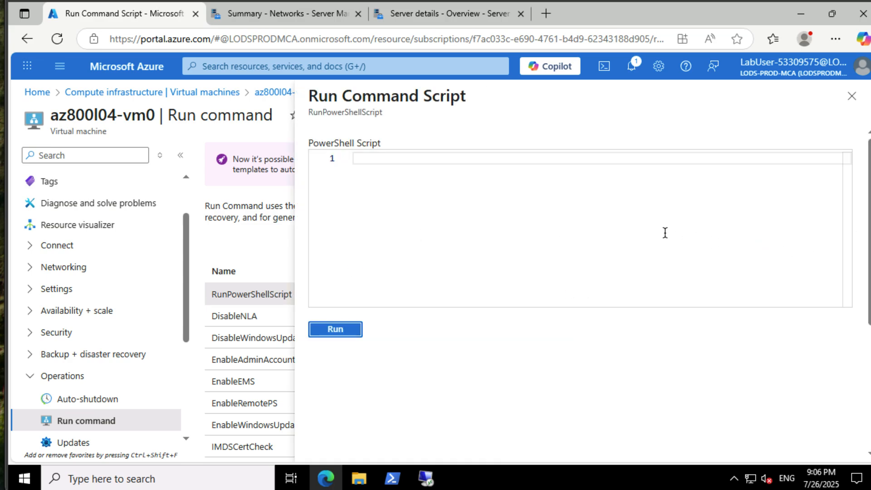
- Run the PowerShell script "winrm quickconfig -quiet" on az800l04-vm0 and check its output
click(640, 225)
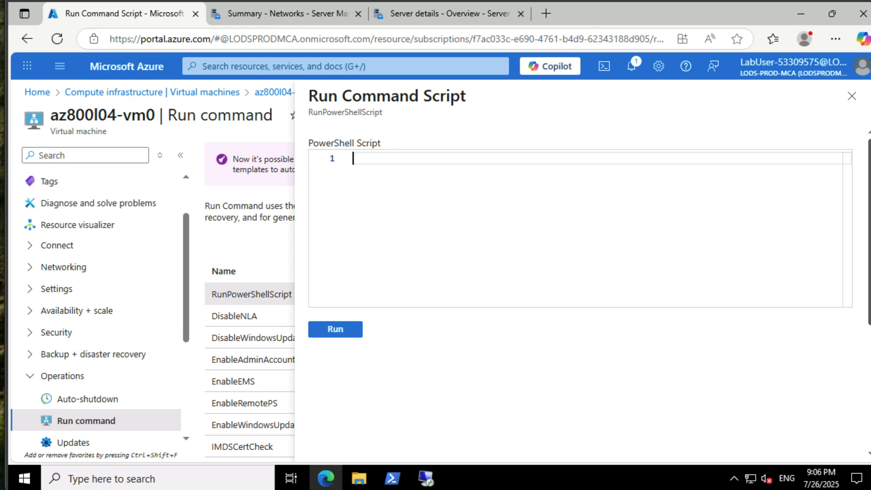
text(winrm quickconfig -quiet)
click(335, 329)
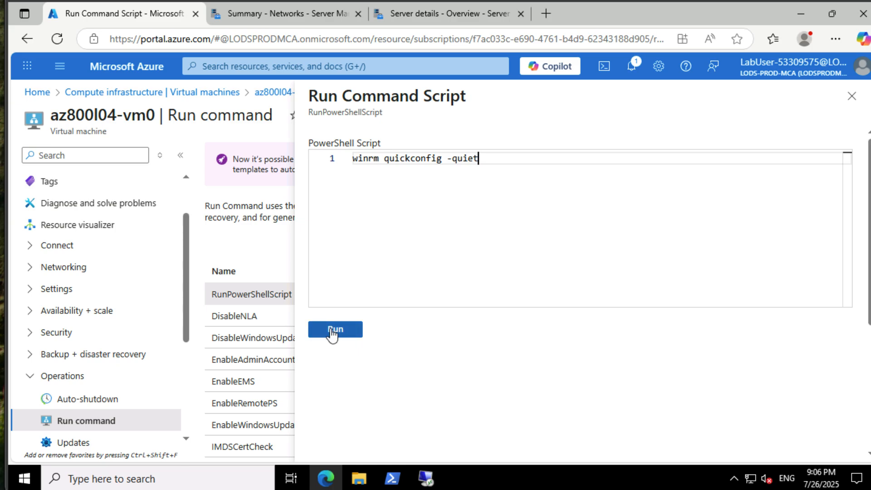
scroll(502, 349, down, 1)
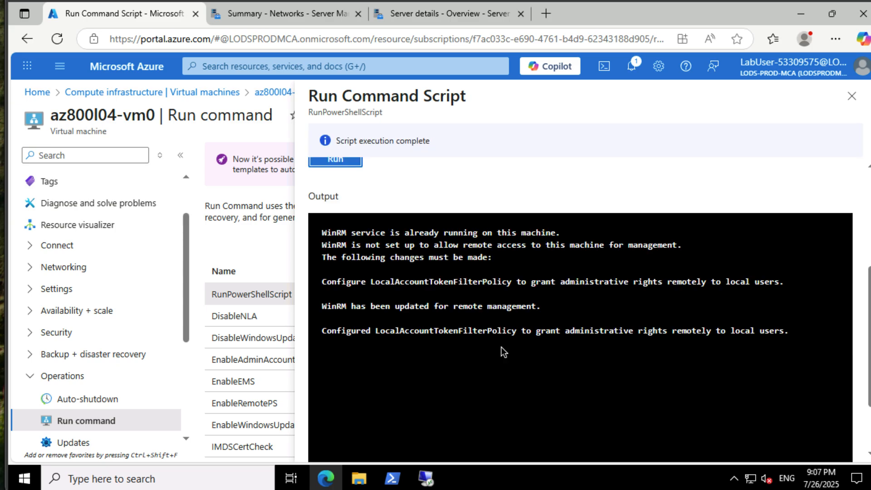
- Replace the script with "Set-NetFirewallRule -Name WINRM-HTTP-In-TCP-PUBLIC -RemoteAddress Any" and run it on az800l04-vm0
scroll(554, 245, up, 3)
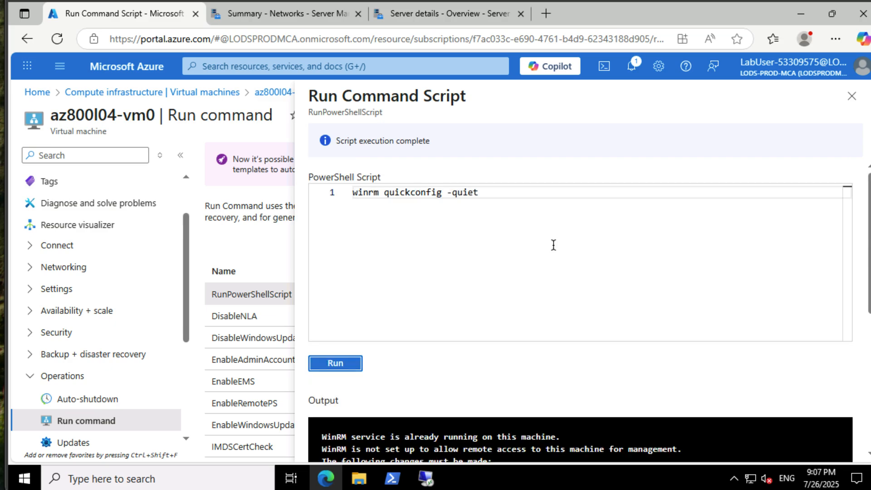
click(565, 192)
key(ctrl+a)
key(Delete)
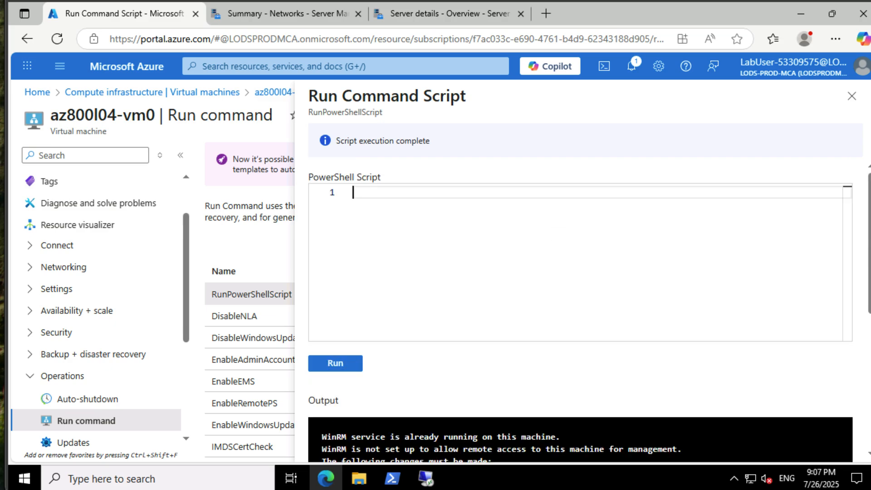
text(Set-NetFirewallRule -Nam)
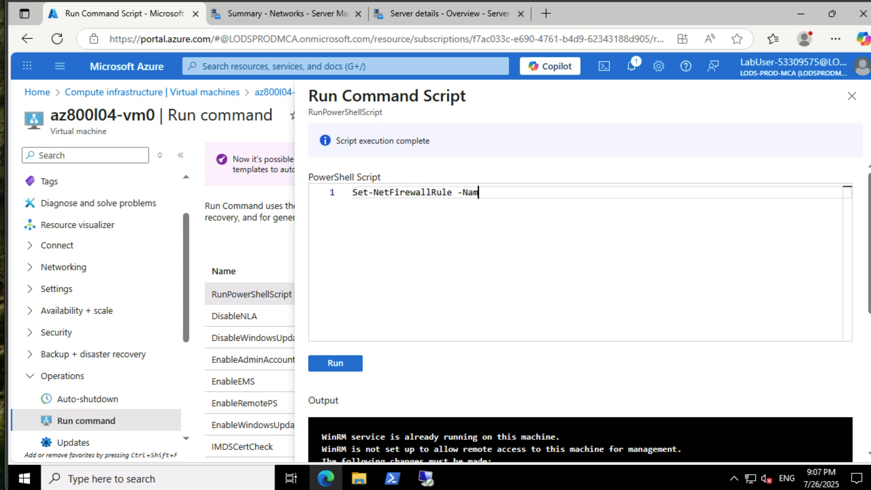
text(e WINRM-HTTP-In-TCP-PUBLIC -RemoteAddress Any)
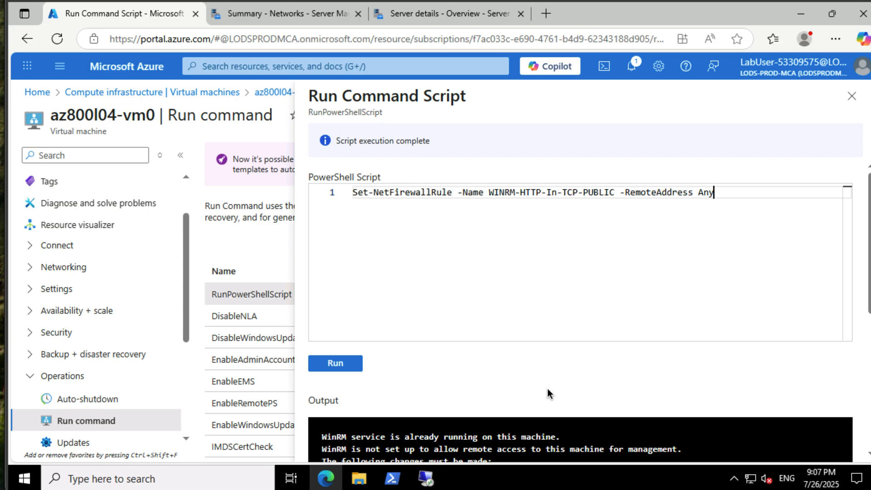
click(354, 365)
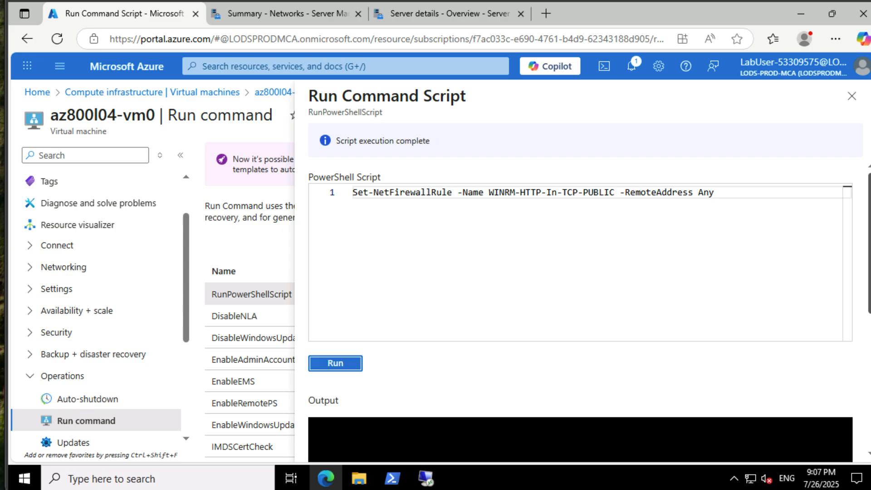
- Replace the script with "Enable-PSRemoting -Force -SkipNetworkProfileCheck" and run it on az800l04-vm0
click(817, 195)
key(ctrl+a)
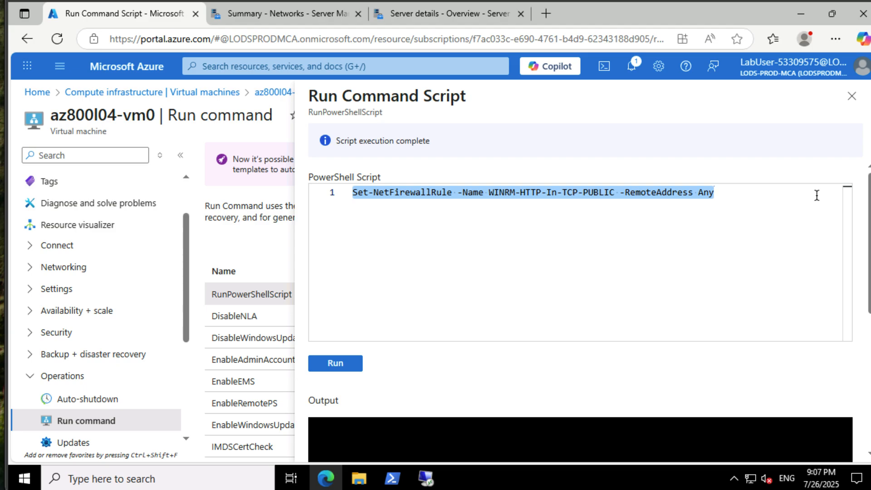
key(Delete)
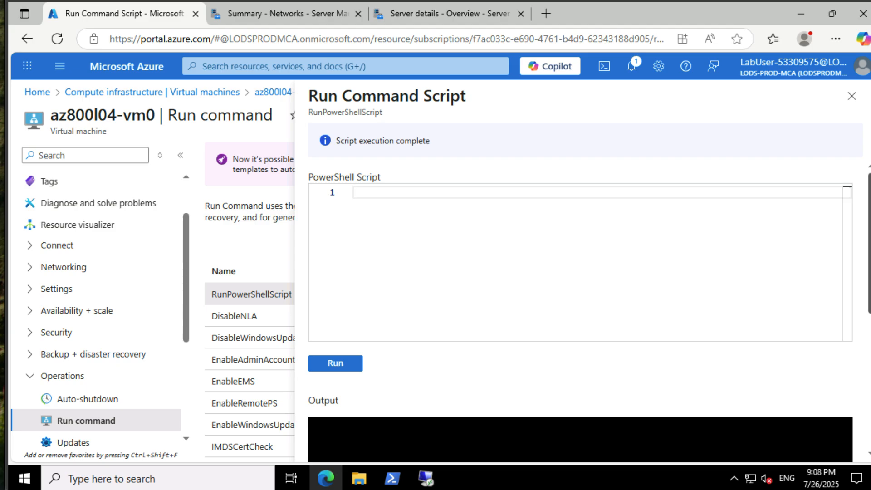
text(Enable-PSRemoting -Force -SkipNetworkProfileCheck)
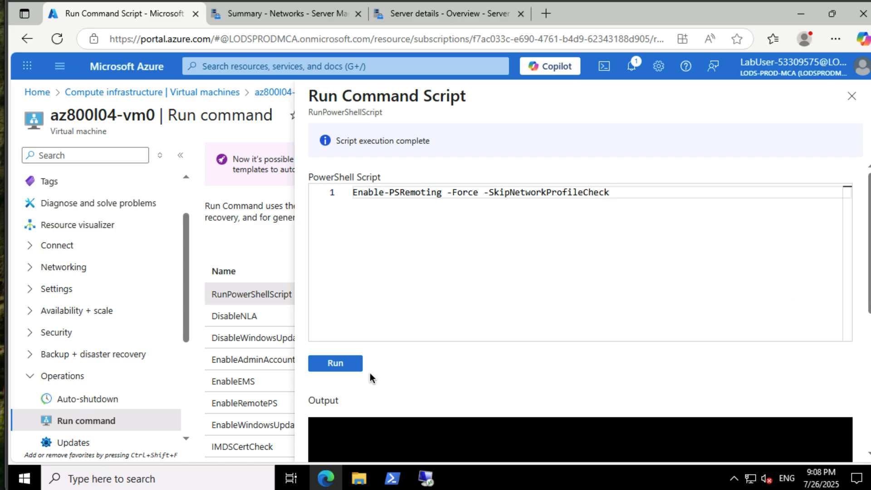
click(348, 366)
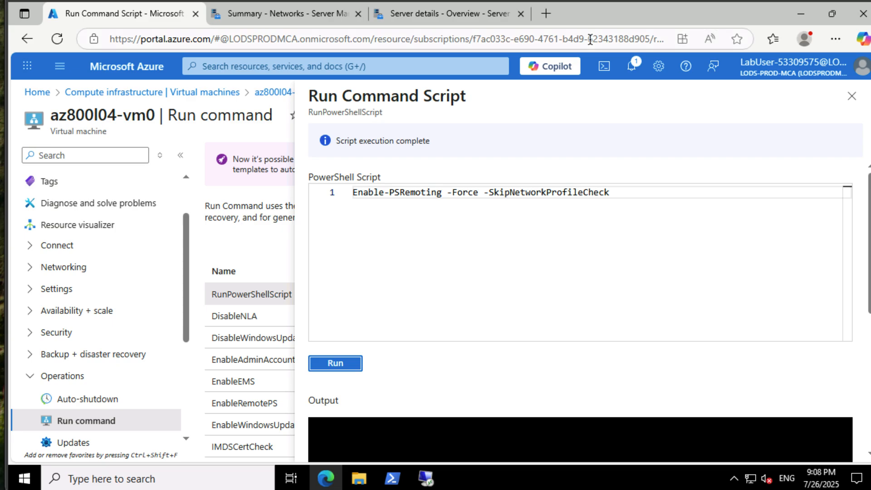
- Return to Windows Admin Center on az800l04-vmwac, acknowledge the extension update, and show all connections
click(483, 16)
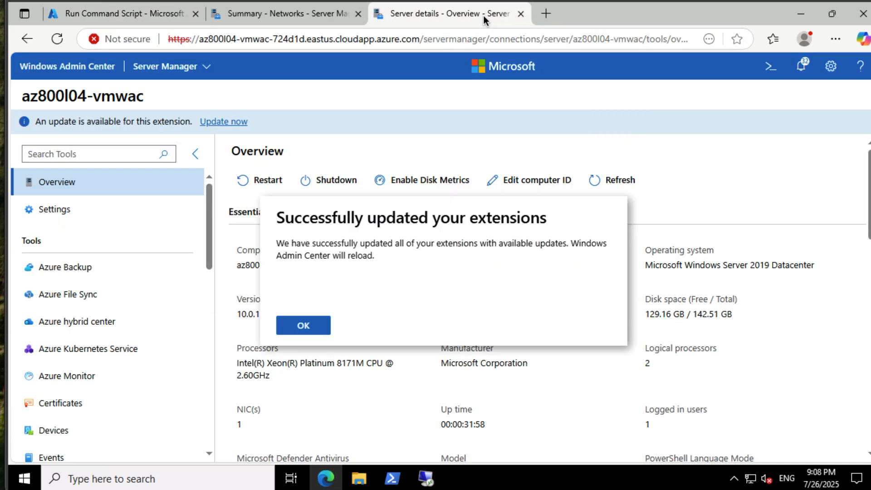
click(307, 326)
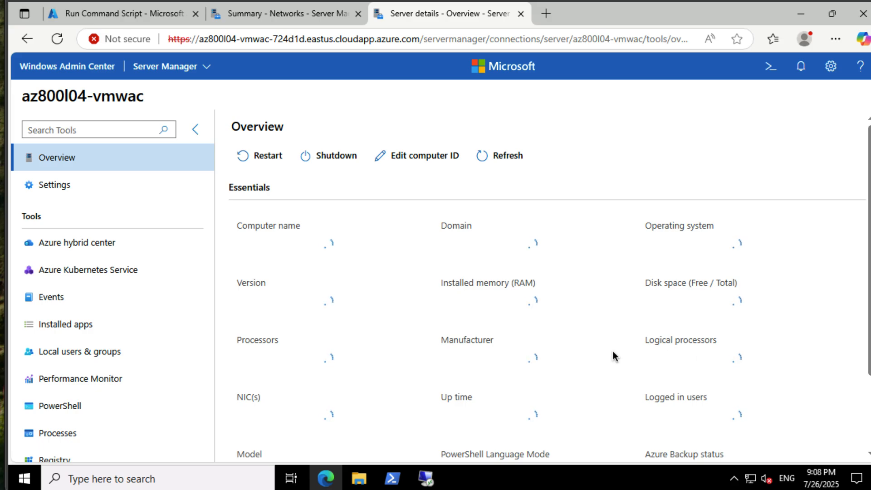
click(185, 69)
click(190, 91)
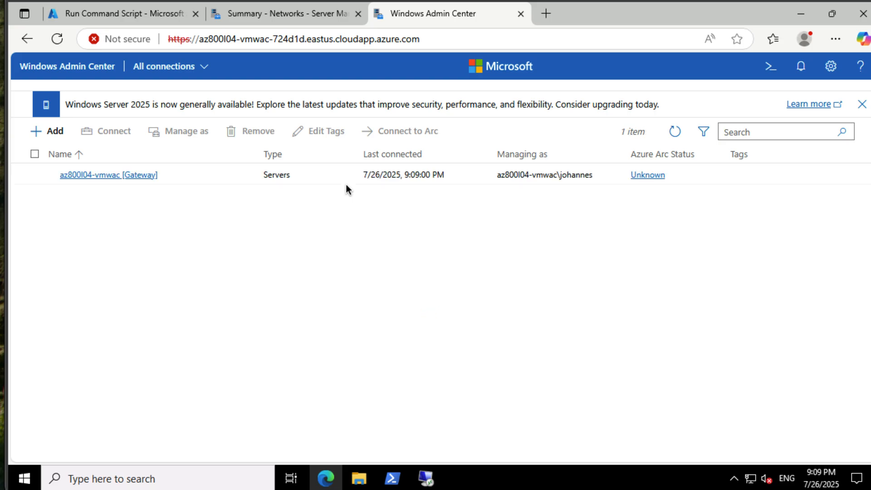
- Add the server az800l04-vm0 to the connection list and dismiss the notification
click(53, 133)
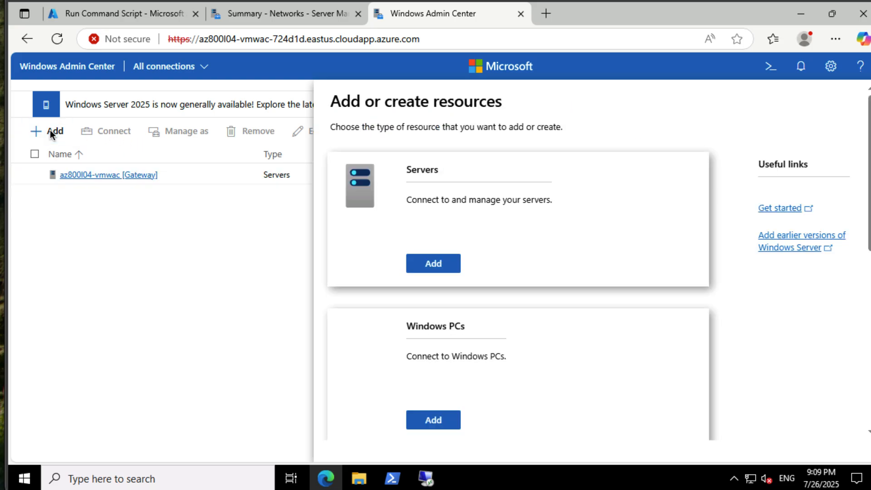
click(441, 257)
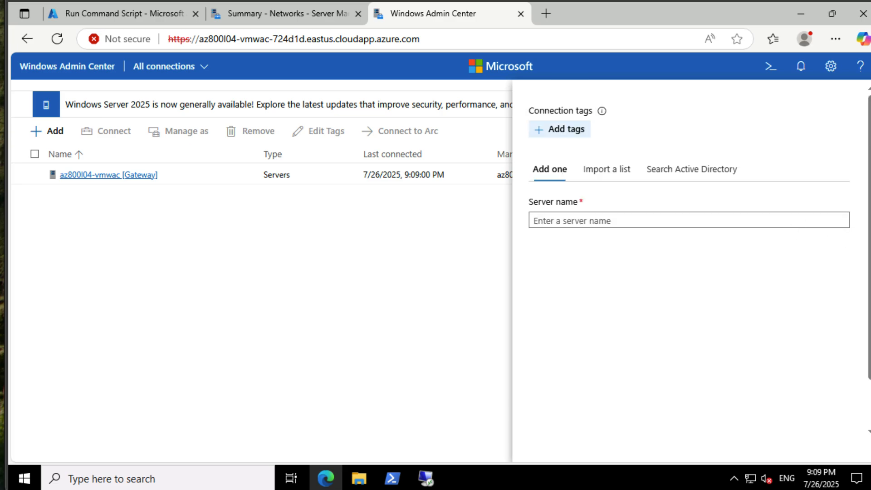
click(780, 217)
text(az800l04-vm0)
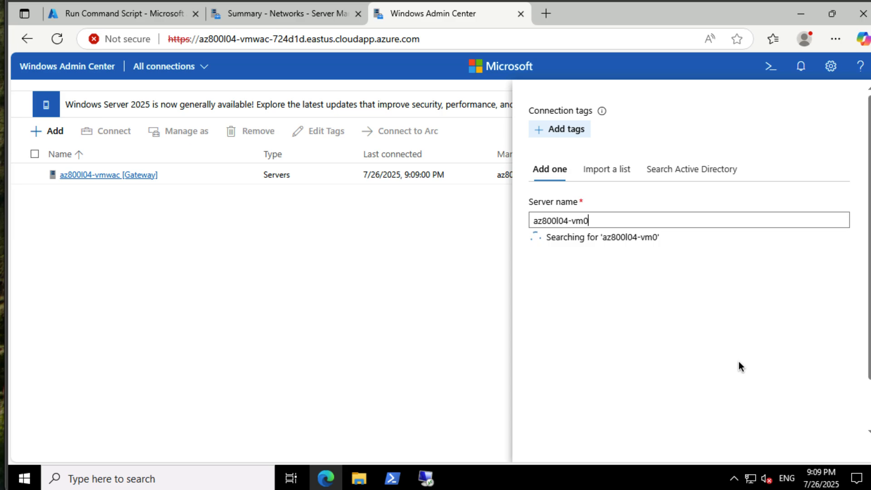
scroll(739, 361, down, 1)
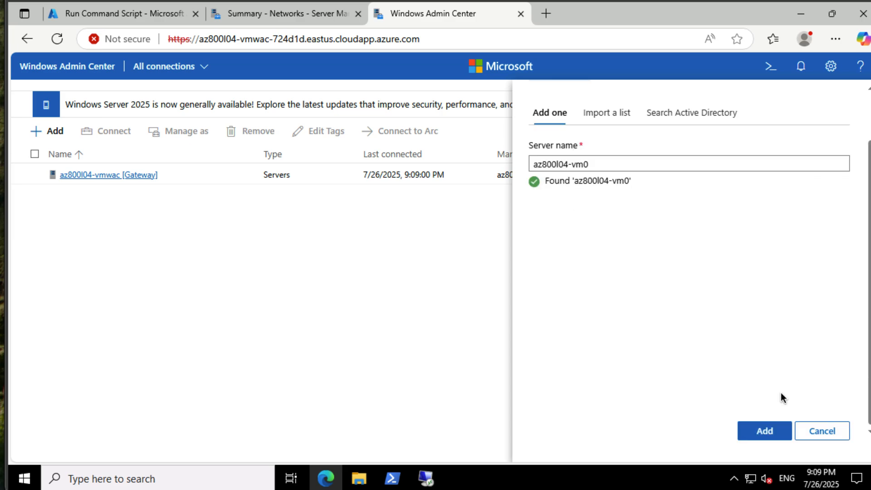
click(777, 429)
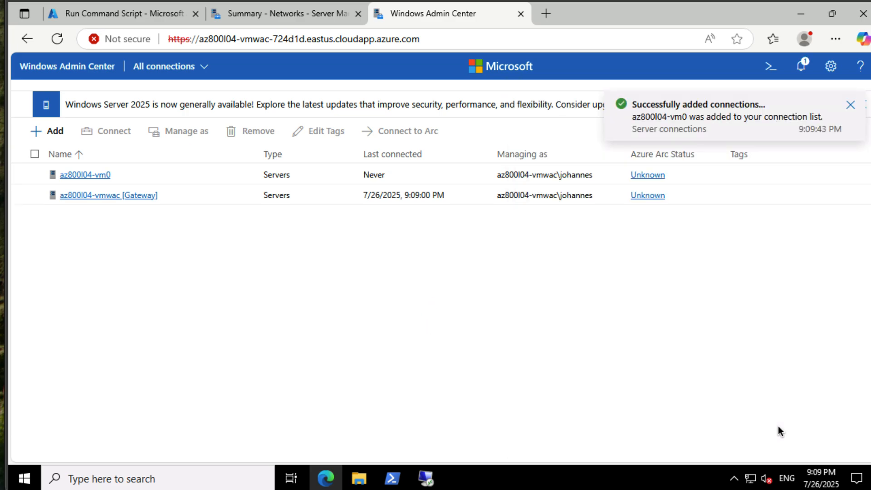
click(850, 105)
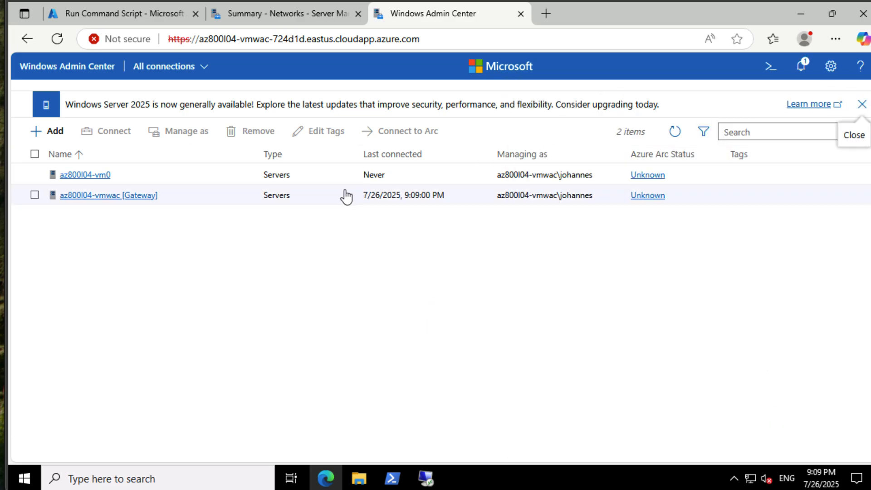
- Connect to az800l04-vm0 and review its server overview
click(89, 177)
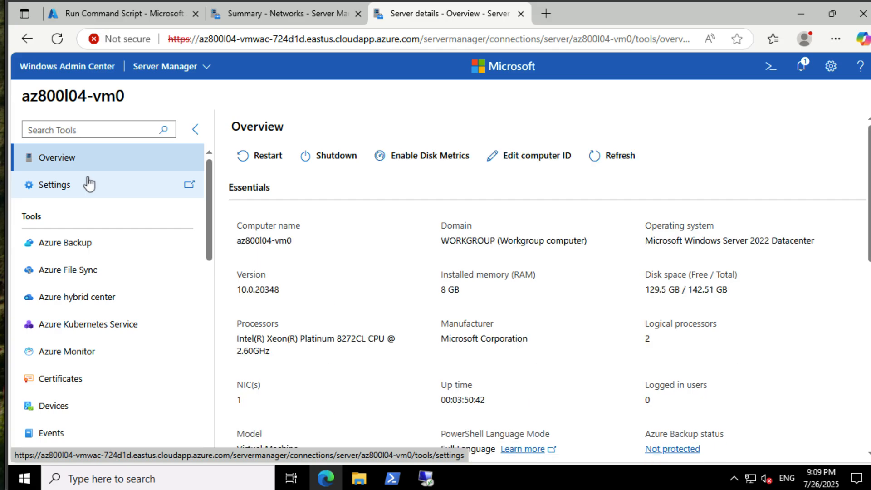
scroll(301, 308, down, 2)
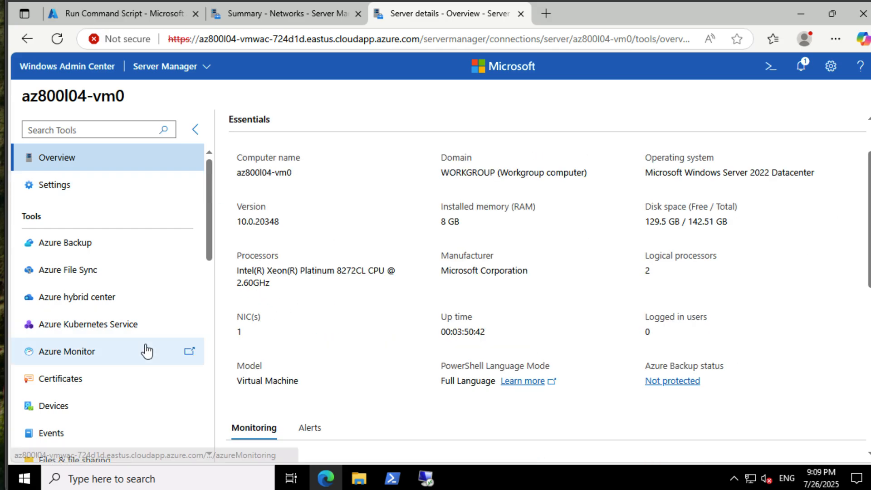
scroll(144, 350, down, 6)
scroll(145, 350, up, 6)
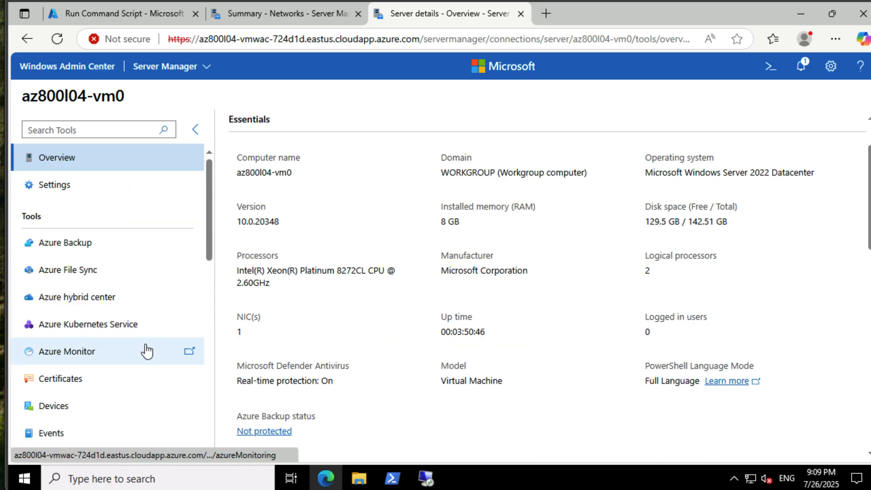